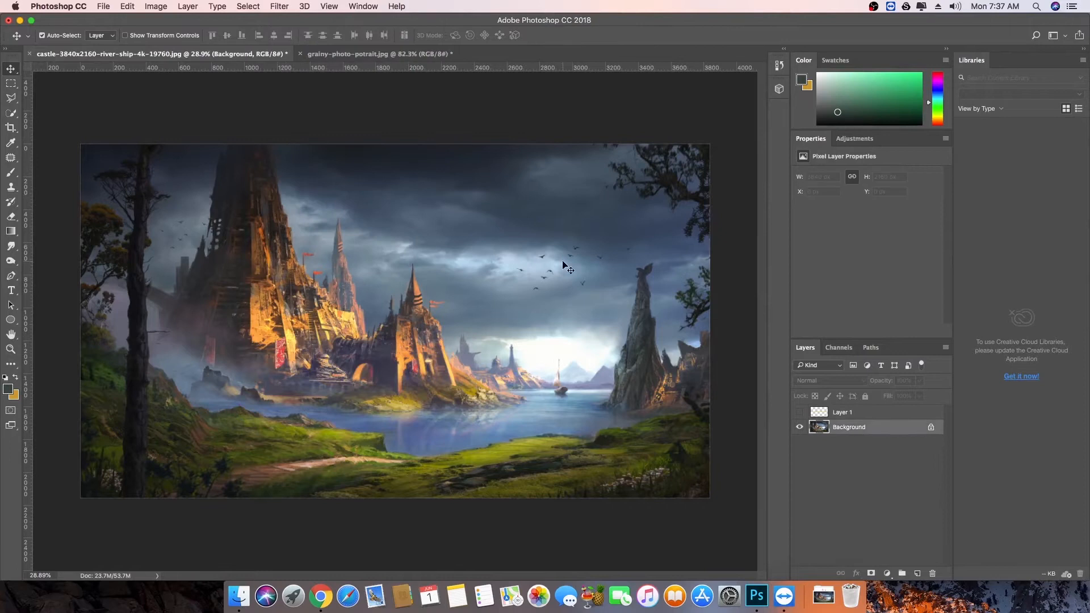
pyautogui.click(279, 6)
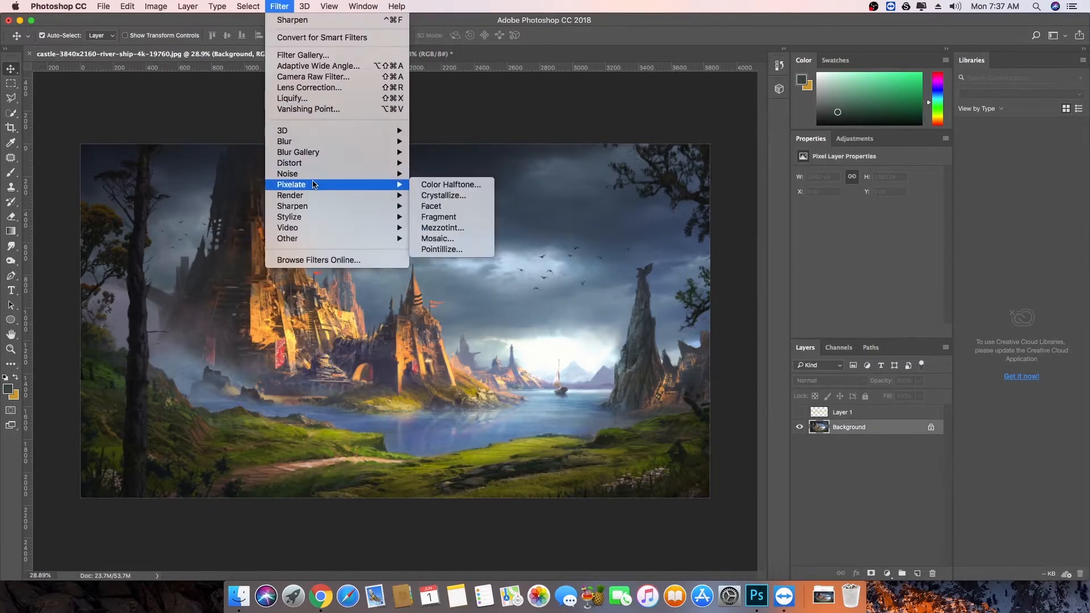
pyautogui.moveTo(322, 163)
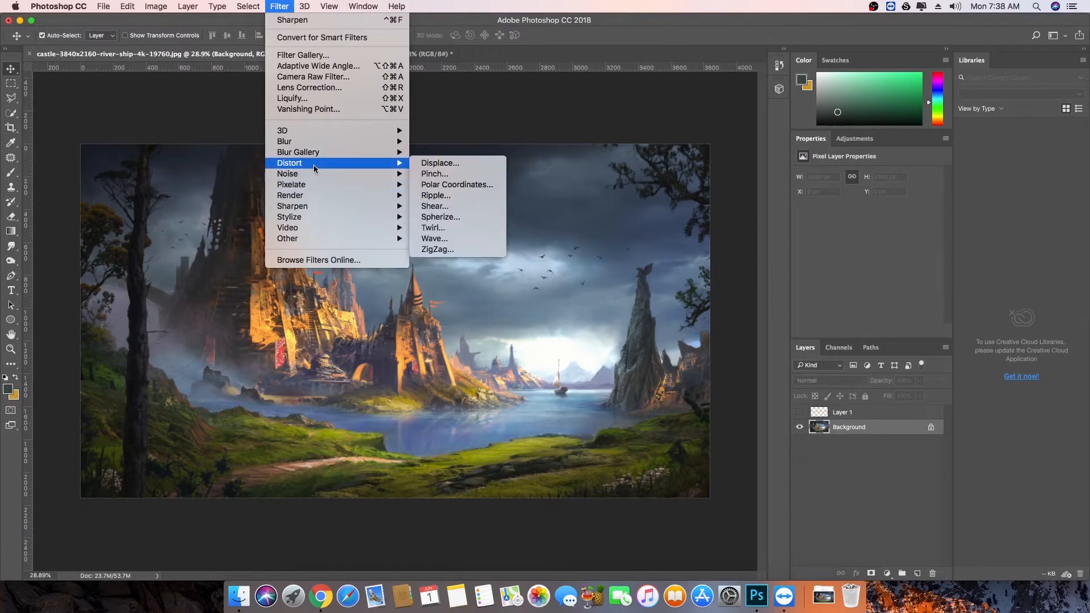
pyautogui.click(446, 163)
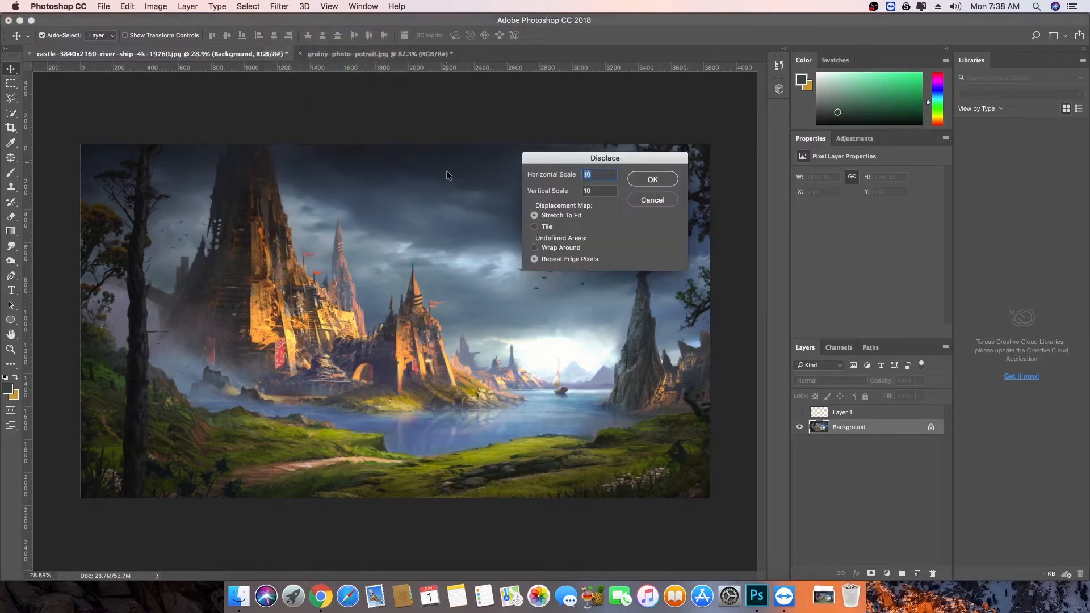
pyautogui.click(653, 180)
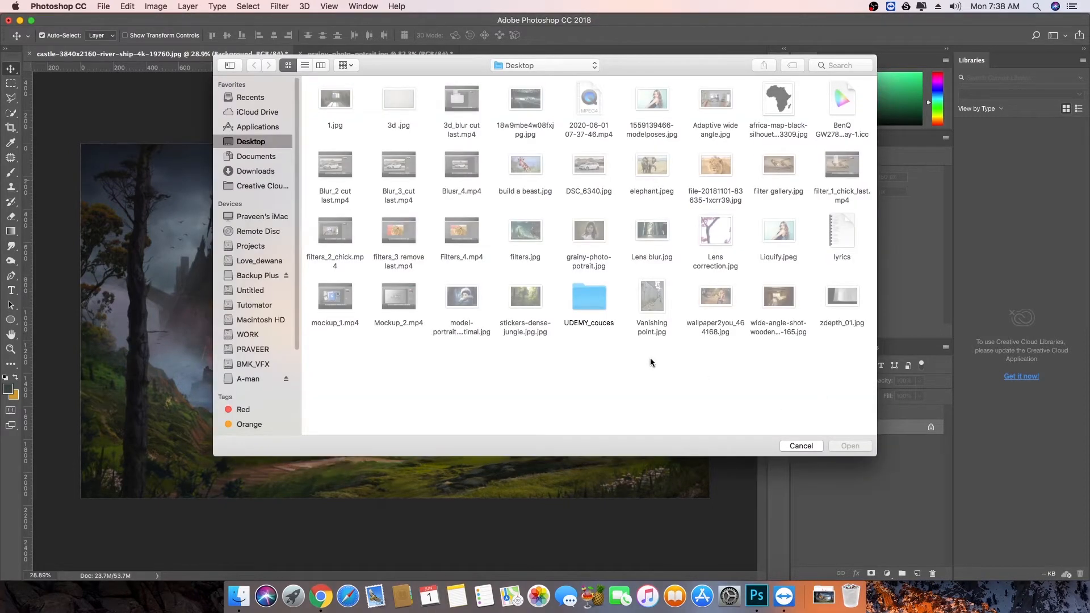
pyautogui.click(800, 446)
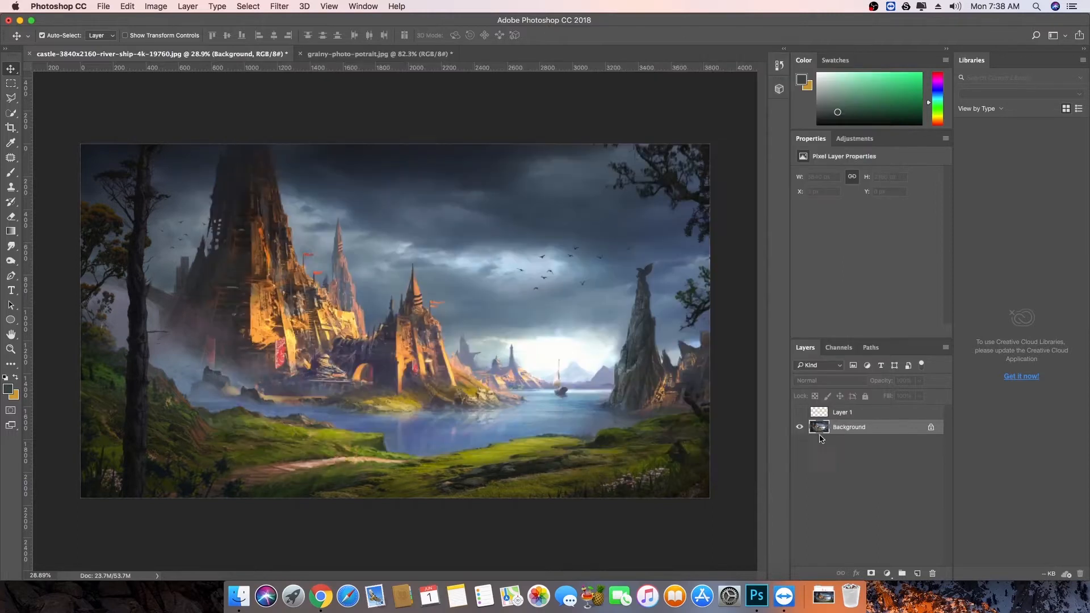
# Step: Try the Pinch filter on the Background layer with an amount of 100%, and undo it
pyautogui.click(283, 8)
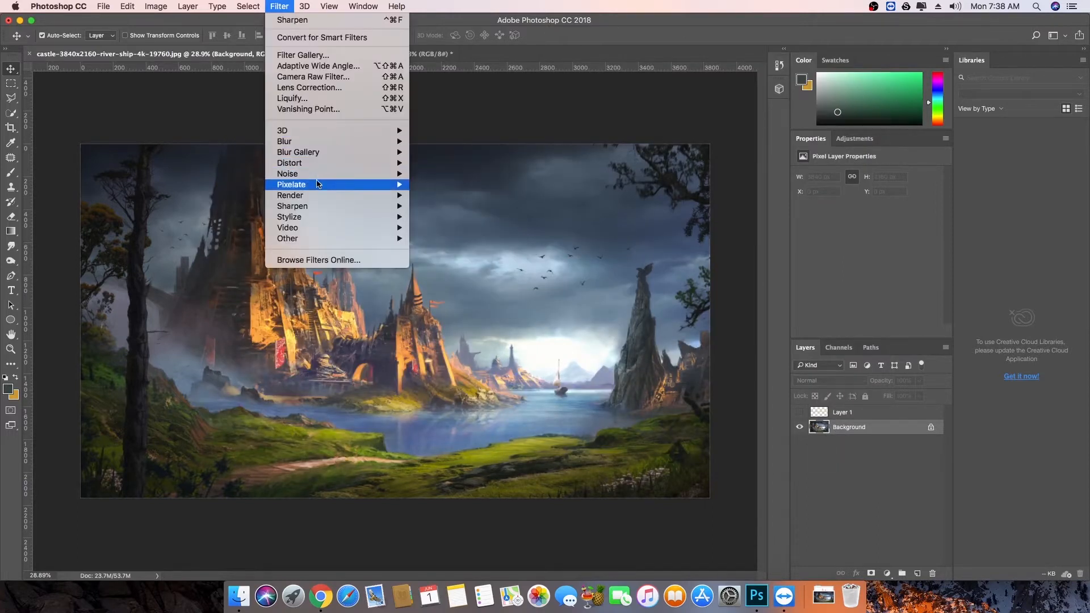
pyautogui.moveTo(392, 163)
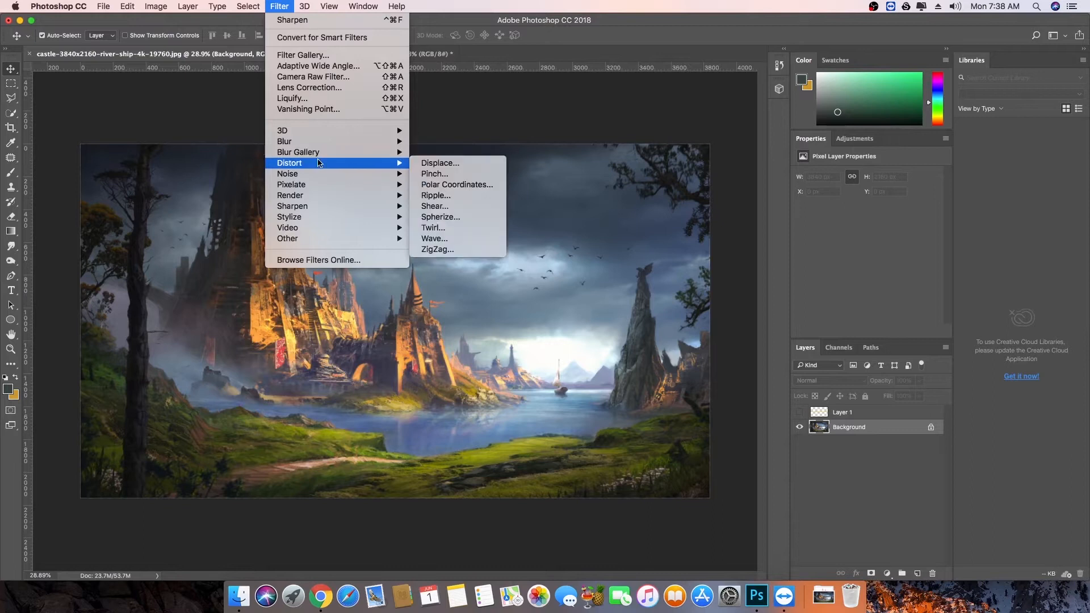
pyautogui.click(440, 176)
pyautogui.moveTo(511, 138); pyautogui.dragTo(524, 142)
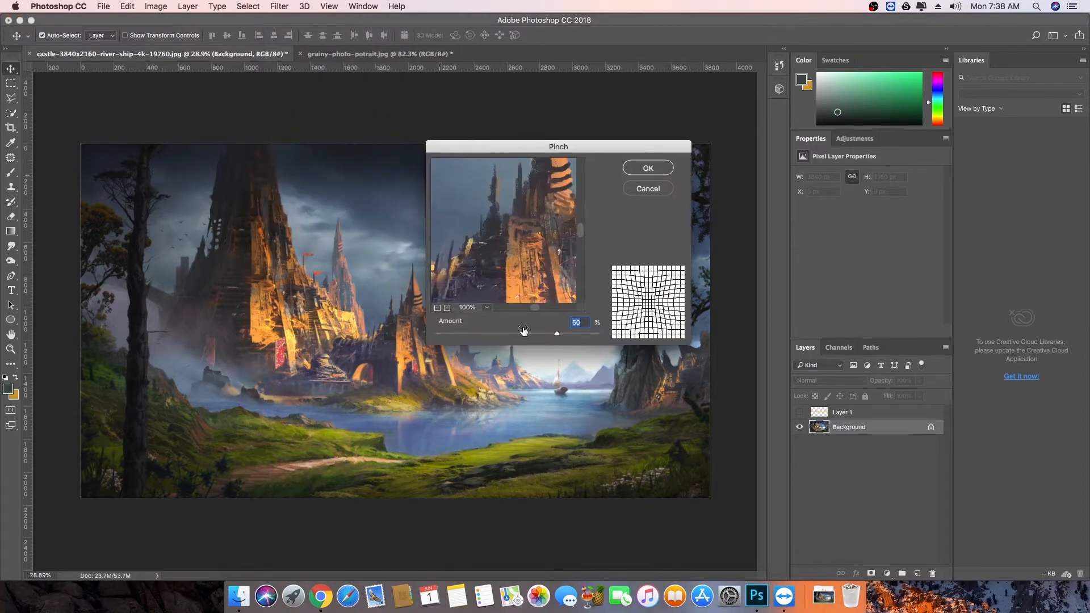
pyautogui.moveTo(524, 333); pyautogui.dragTo(623, 335)
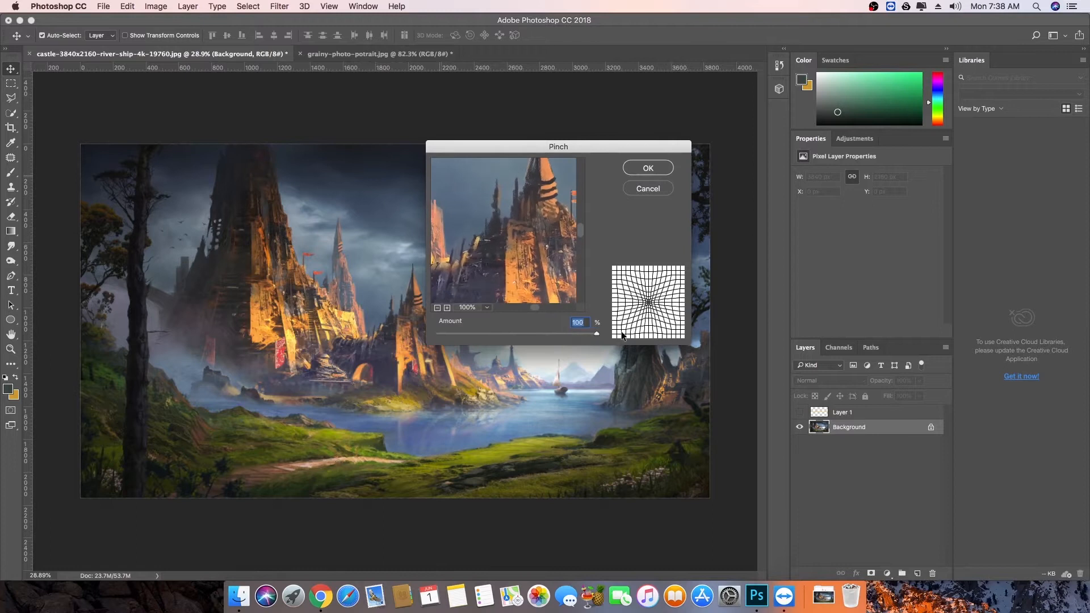
pyautogui.click(438, 308)
pyautogui.click(438, 308)
pyautogui.click(438, 308)
pyautogui.click(438, 308)
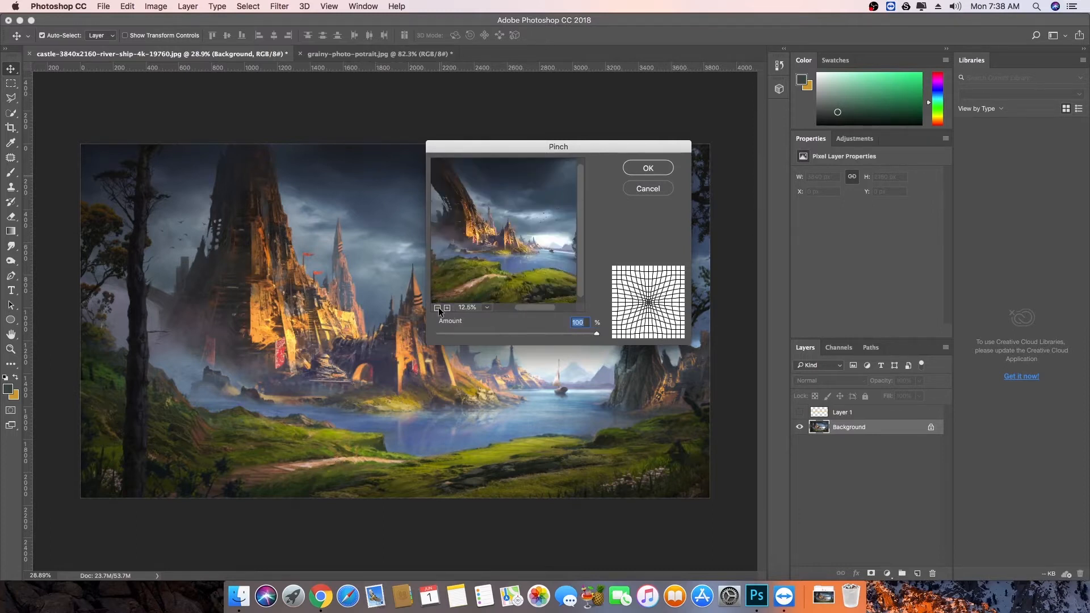
pyautogui.click(438, 307)
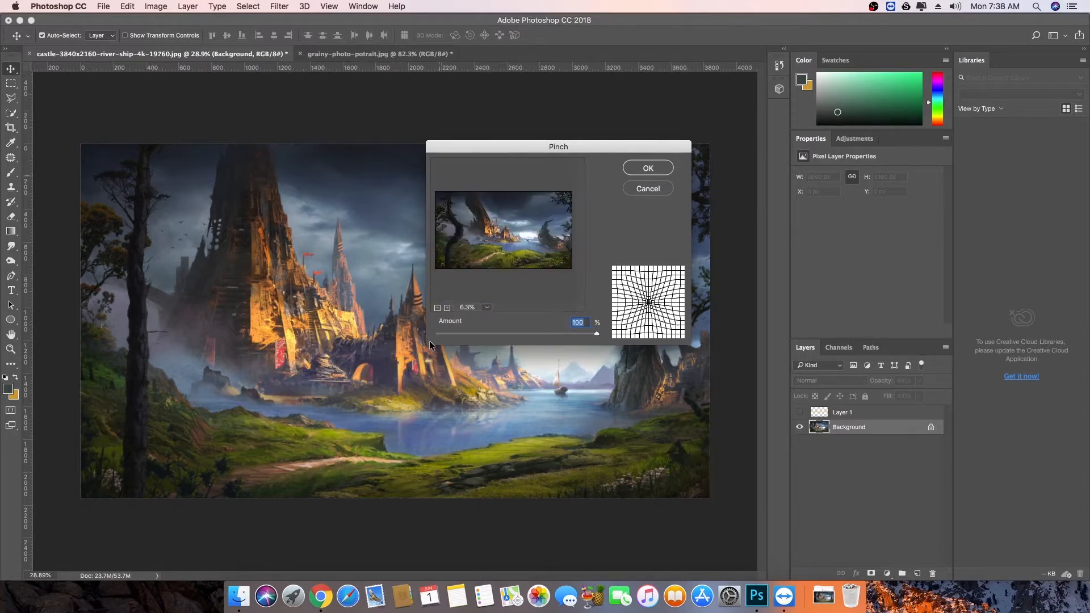
pyautogui.moveTo(593, 335)
pyautogui.mouseDown()
pyautogui.moveTo(490, 328)
pyautogui.moveTo(609, 335)
pyautogui.mouseUp()
pyautogui.click(648, 168)
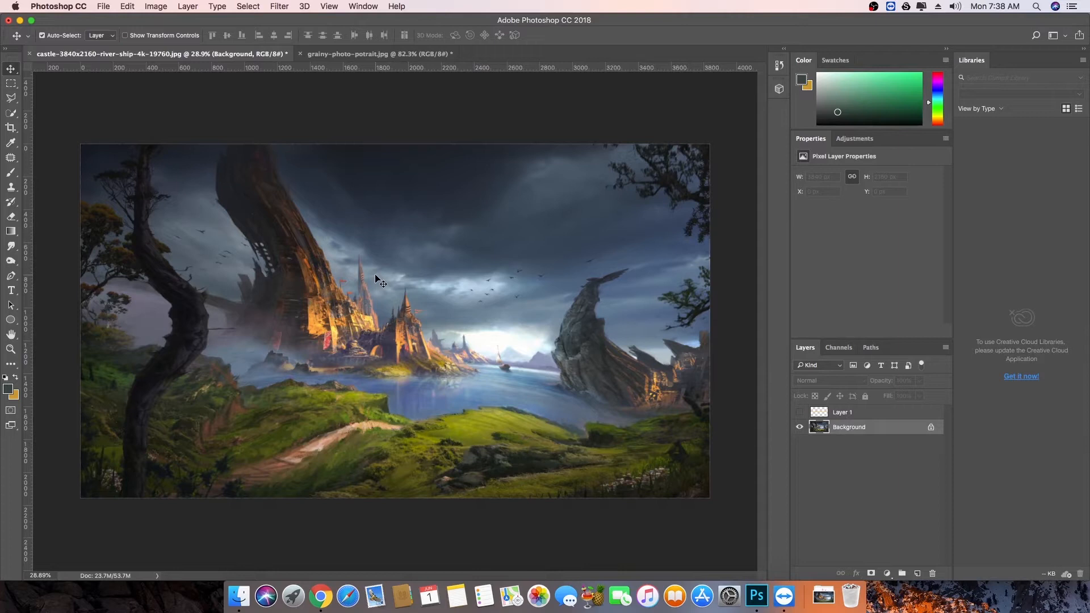
pyautogui.press('super+z')
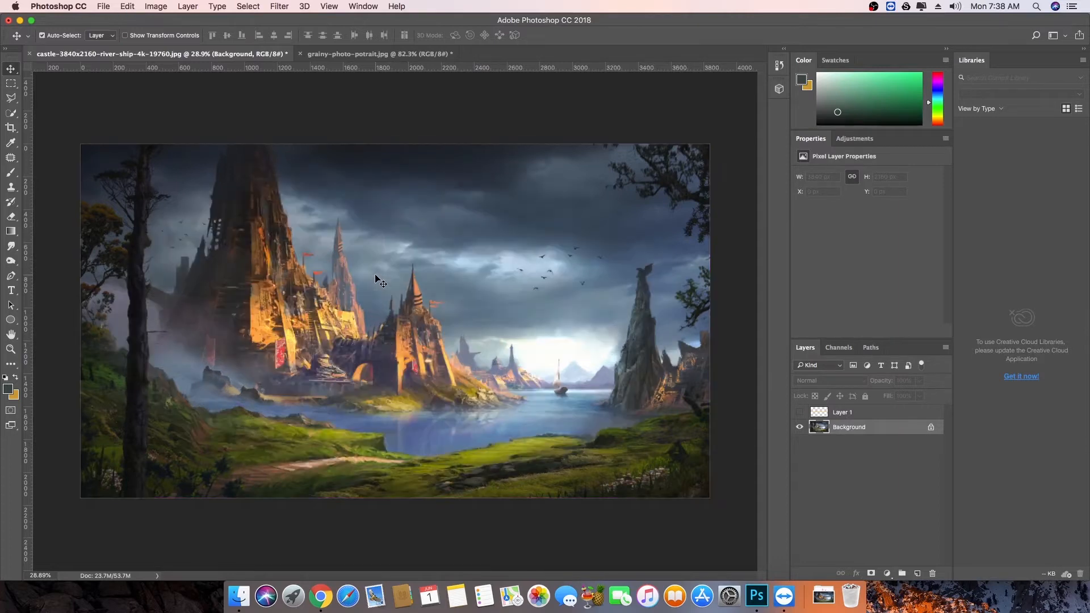
# Step: Show Layer 1 and shift its flame strip slightly down to about X 22 px, Y 982 px
pyautogui.click(279, 7)
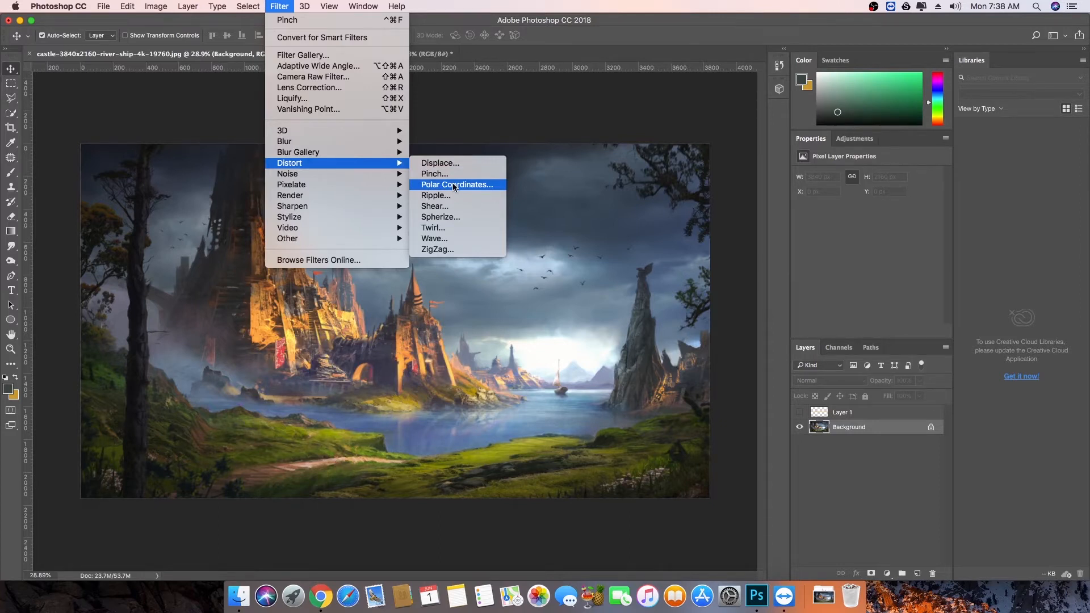
pyautogui.click(276, 4)
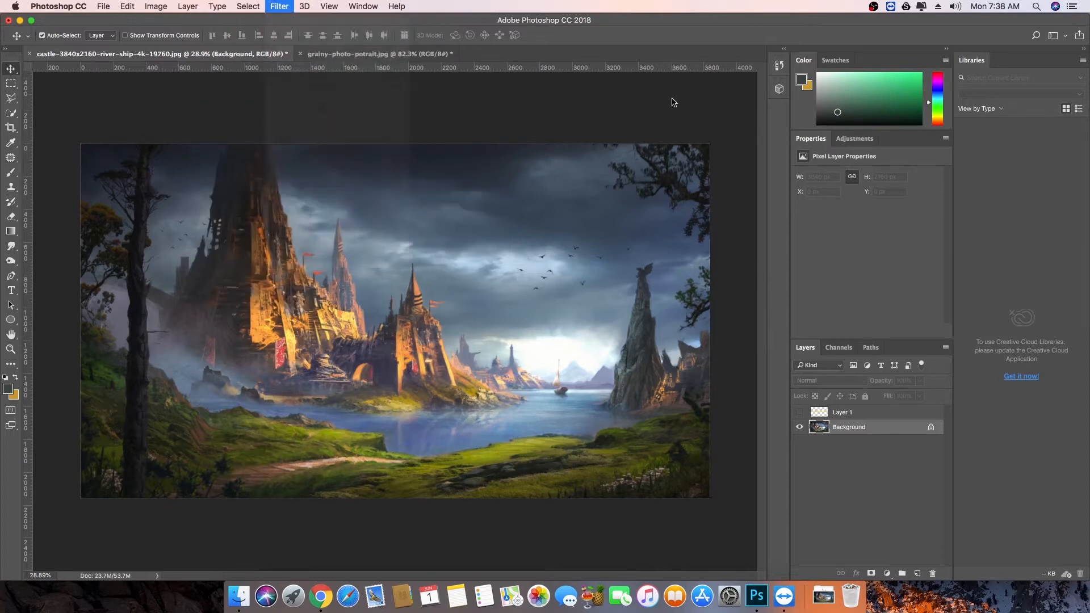
pyautogui.click(880, 506)
pyautogui.click(799, 413)
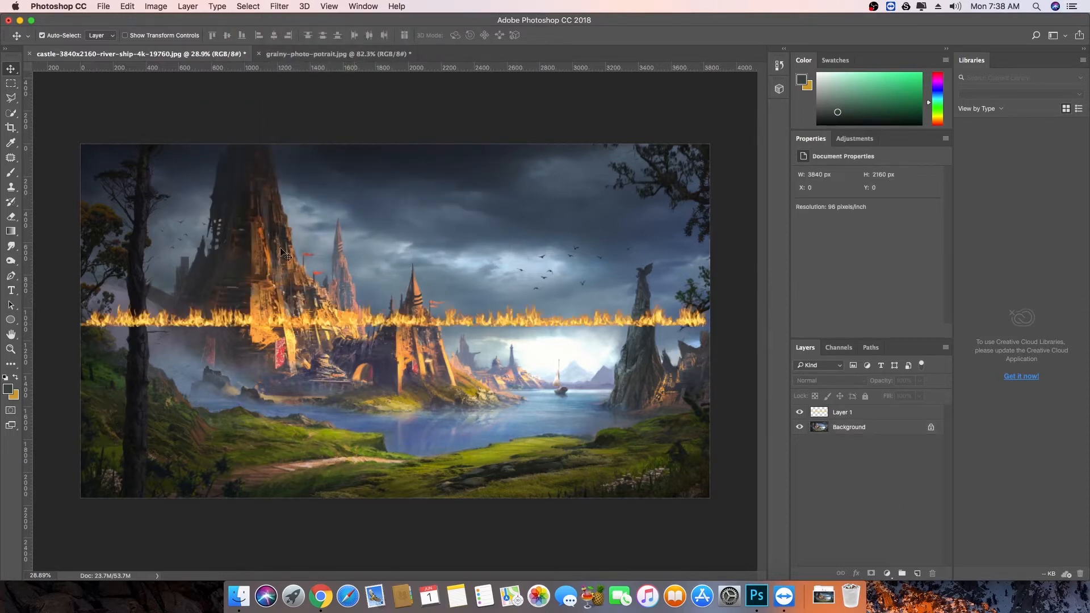
pyautogui.moveTo(202, 332)
pyautogui.mouseDown()
pyautogui.moveTo(204, 451)
pyautogui.moveTo(222, 449)
pyautogui.moveTo(204, 335)
pyautogui.mouseUp()
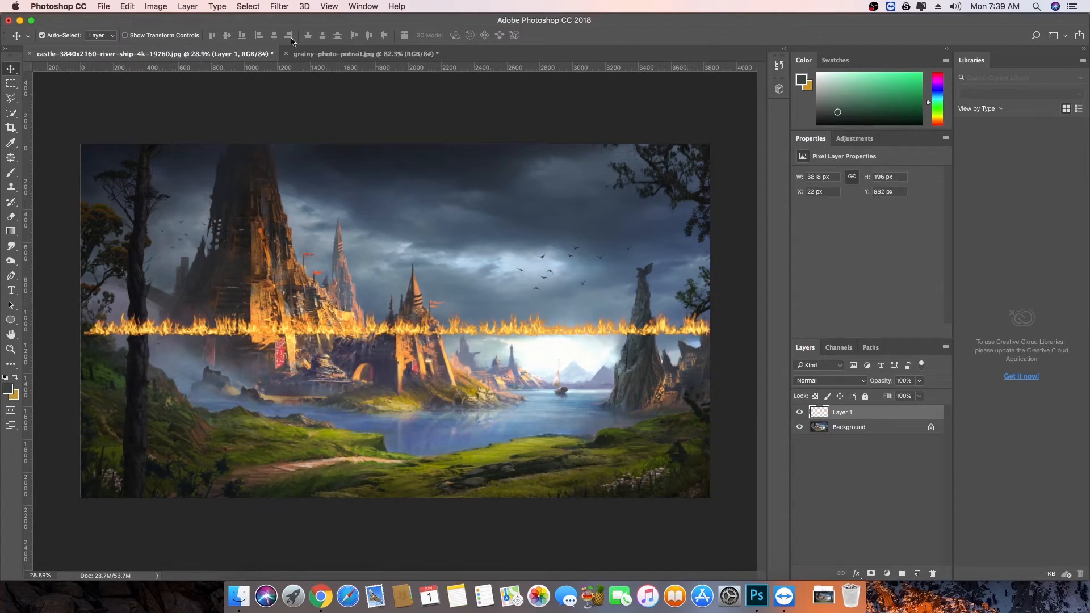
# Step: Preview both Polar Coordinates conversions on the flame strip and apply Rectangular to Polar
pyautogui.click(284, 7)
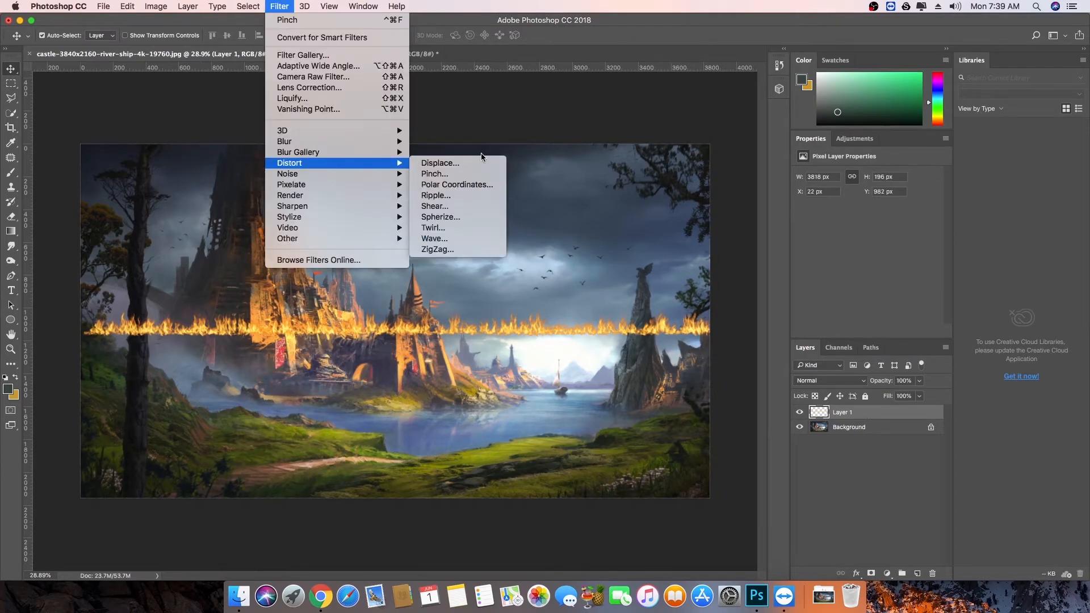
pyautogui.click(463, 187)
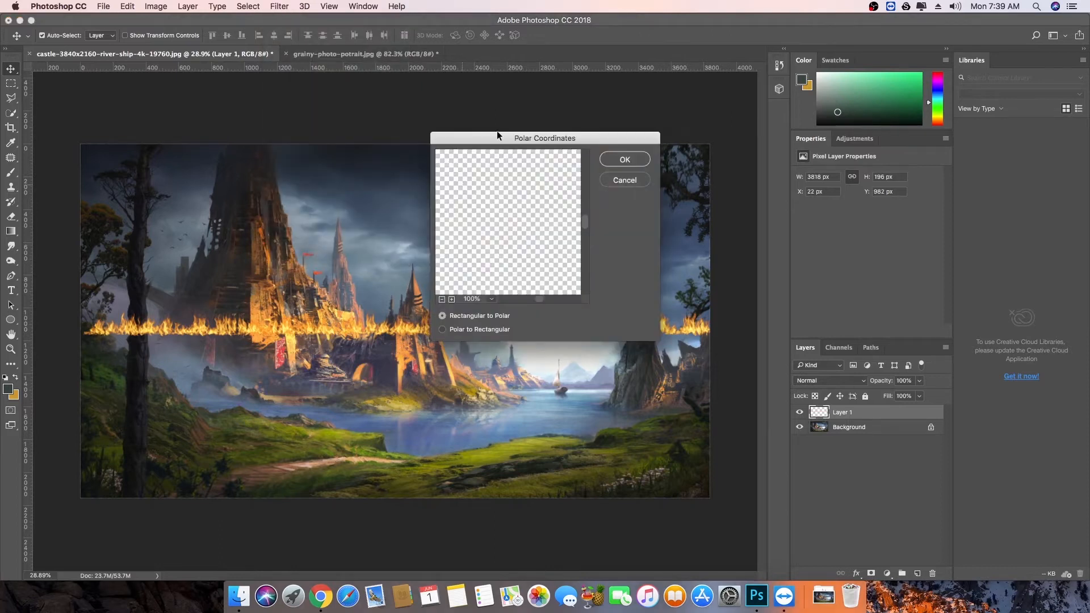
pyautogui.moveTo(500, 137); pyautogui.dragTo(556, 109)
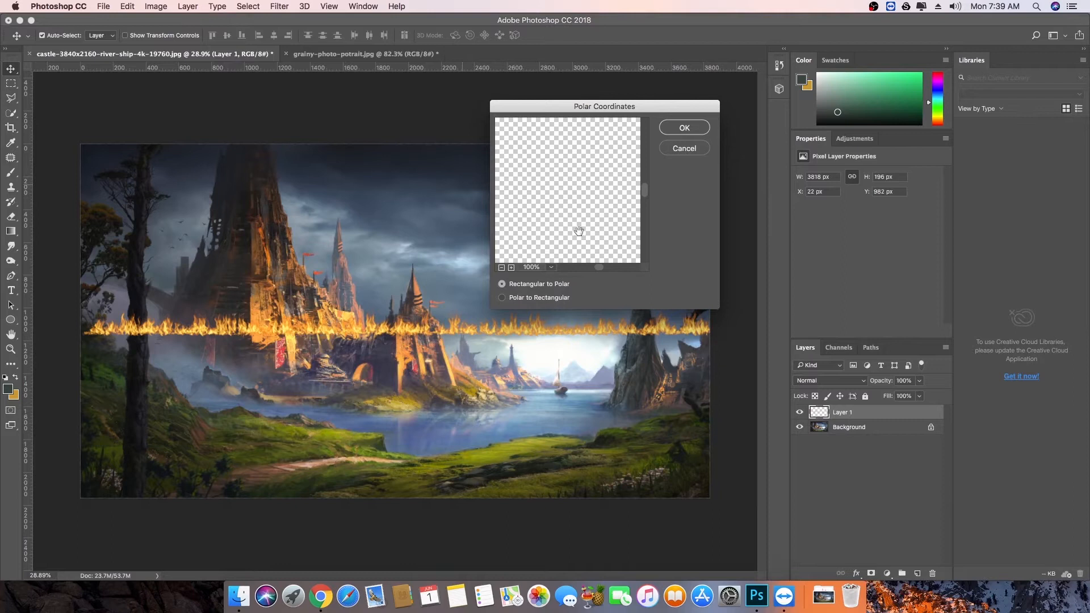
pyautogui.click(501, 267)
pyautogui.click(501, 267)
pyautogui.click(501, 267)
pyautogui.click(501, 267)
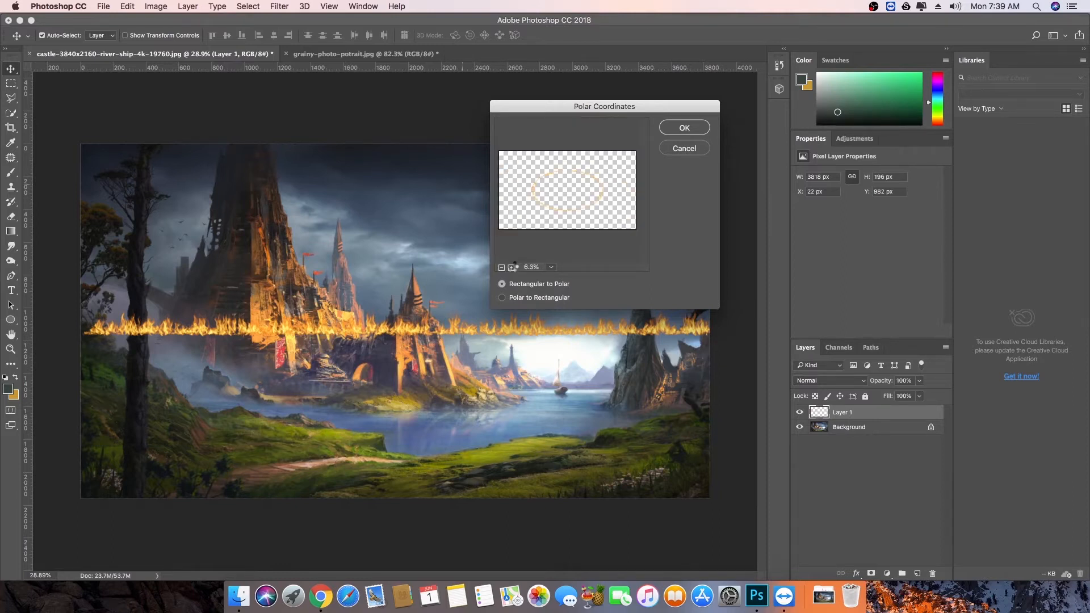
pyautogui.click(512, 268)
pyautogui.click(506, 298)
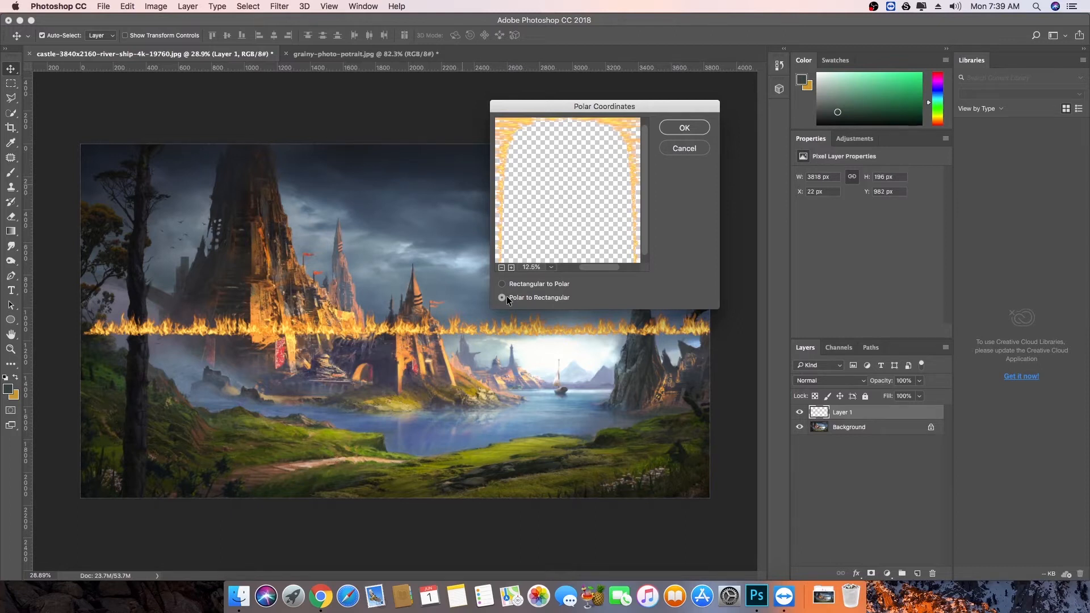
pyautogui.click(558, 282)
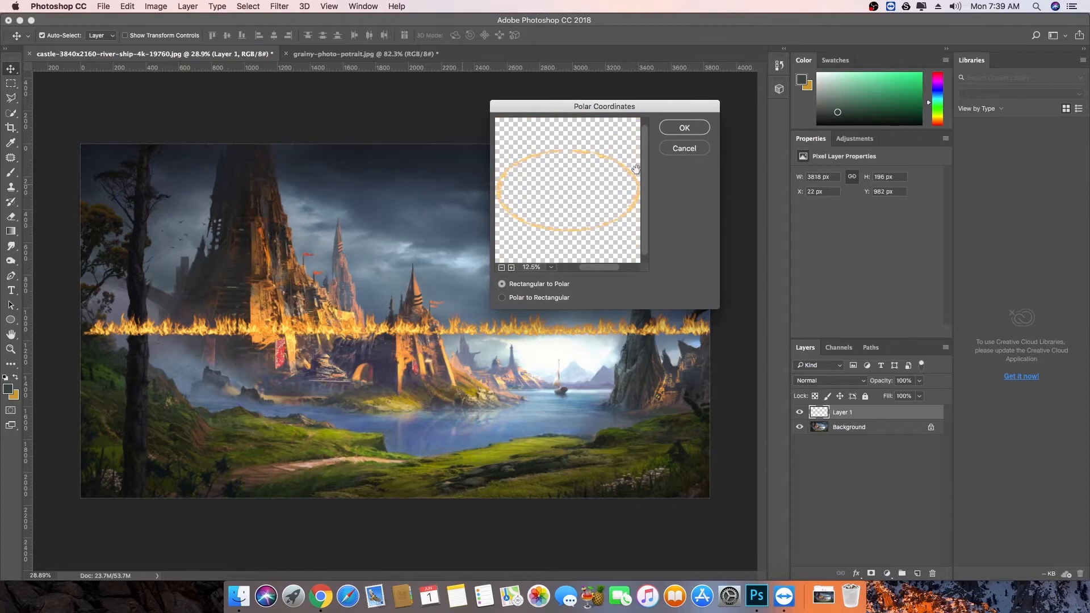
pyautogui.click(684, 129)
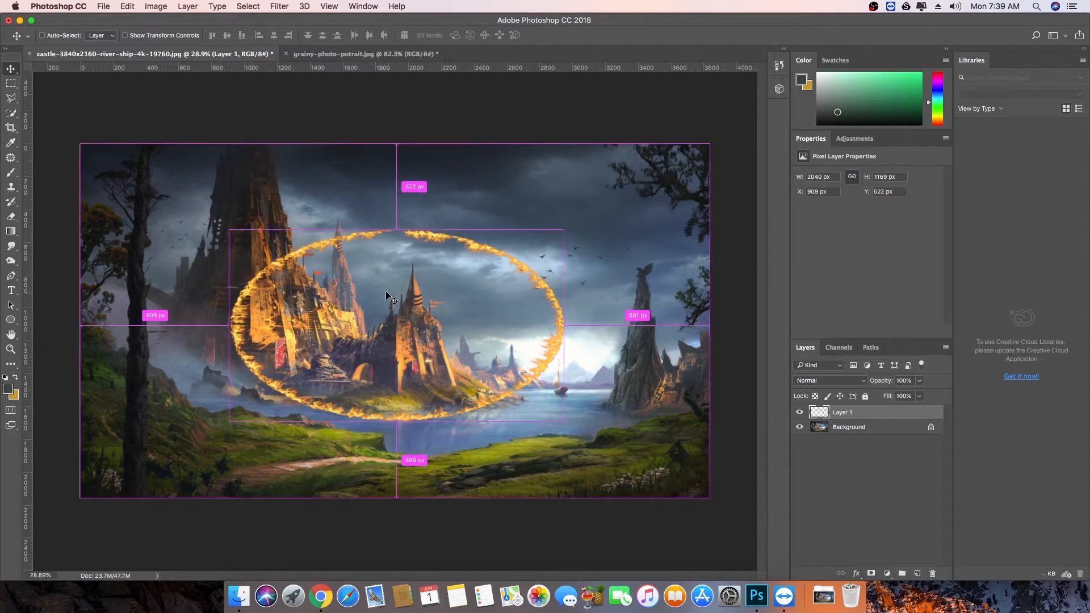
# Step: Squeeze the flame ellipse horizontally from its left side into a circle about 1101 px wide
pyautogui.press('super+t')
pyautogui.moveTo(230, 325); pyautogui.dragTo(385, 328)
pyautogui.press('Return')
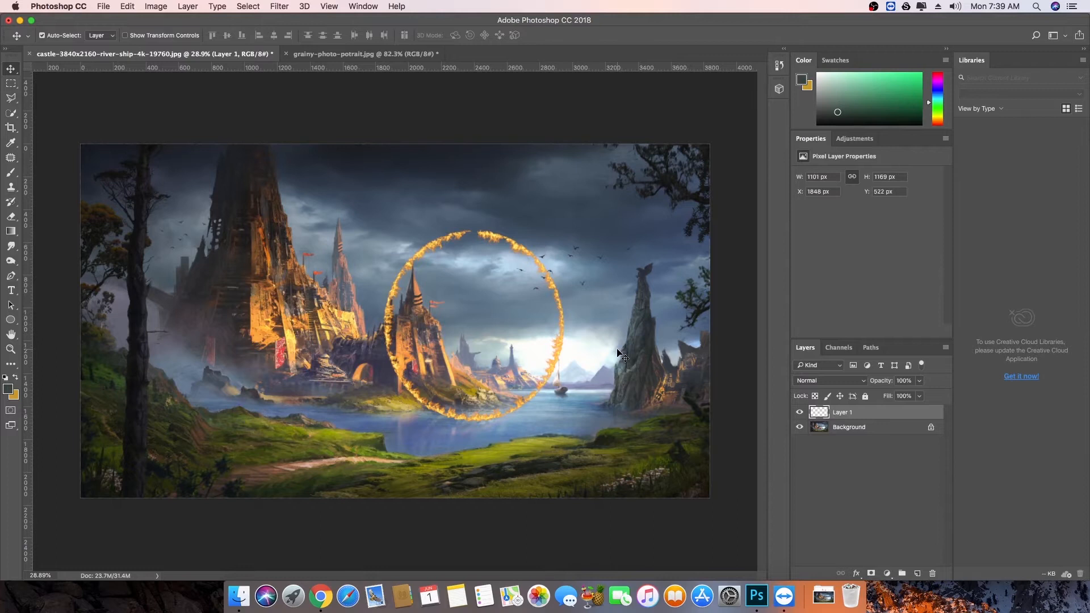
# Step: Undo the ring's transform and the Polar Coordinates filter to get back the straight flame strip
pyautogui.press('super+alt+z')
pyautogui.press('super+alt+z')
pyautogui.press('super+alt+z')
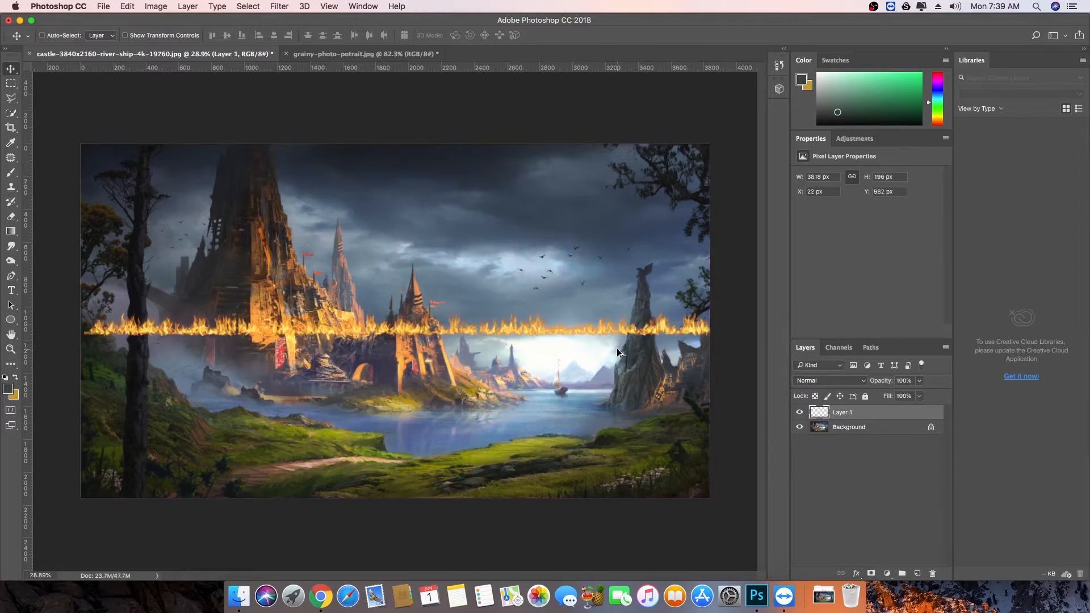
# Step: Flip the flame strip on Layer 1 vertically
pyautogui.press('super+t')
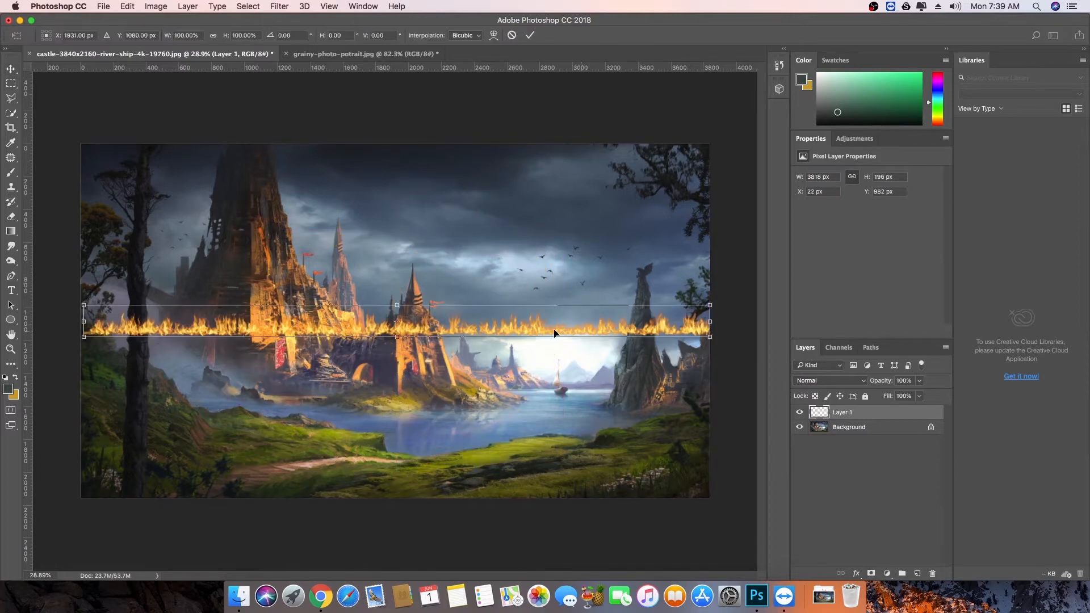
pyautogui.rightClick(462, 315)
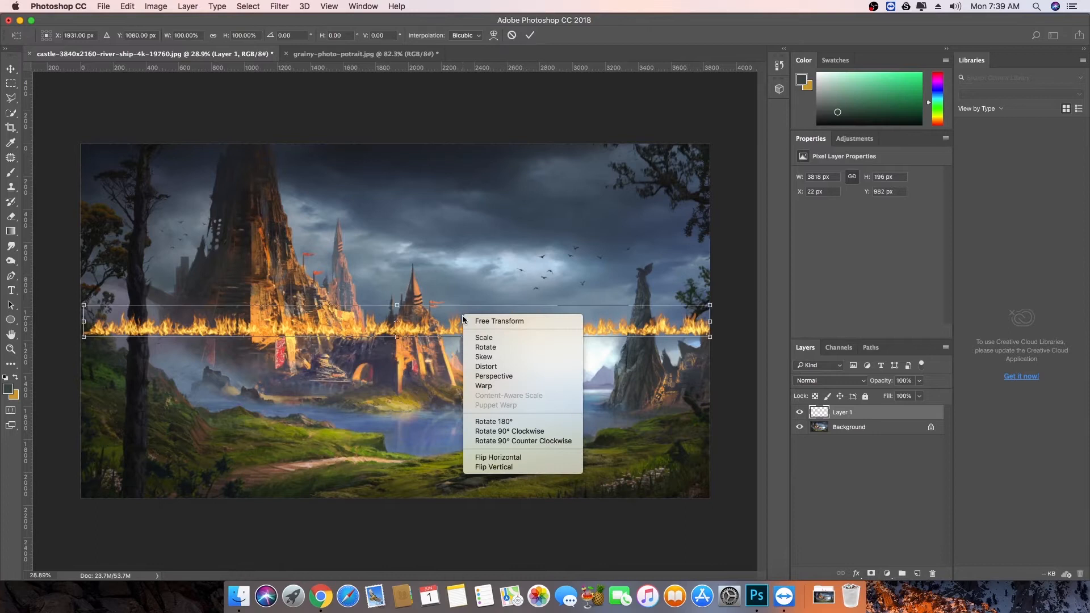
pyautogui.click(500, 467)
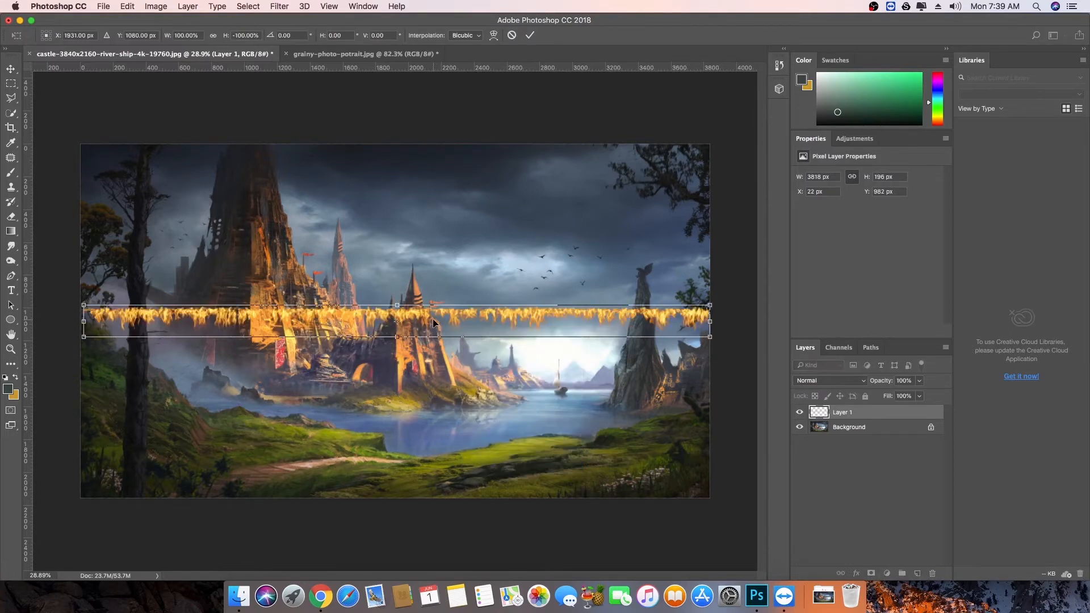
pyautogui.press('Return')
# Step: Apply the Polar Coordinates filter to the flipped flame strip with Rectangular to Polar
pyautogui.click(278, 6)
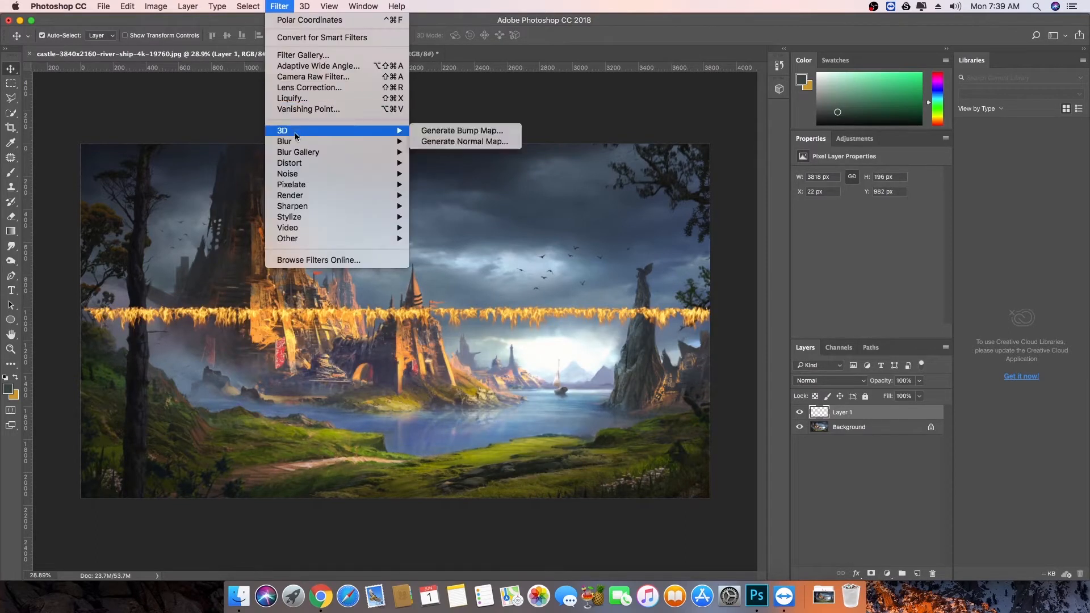
pyautogui.moveTo(363, 169)
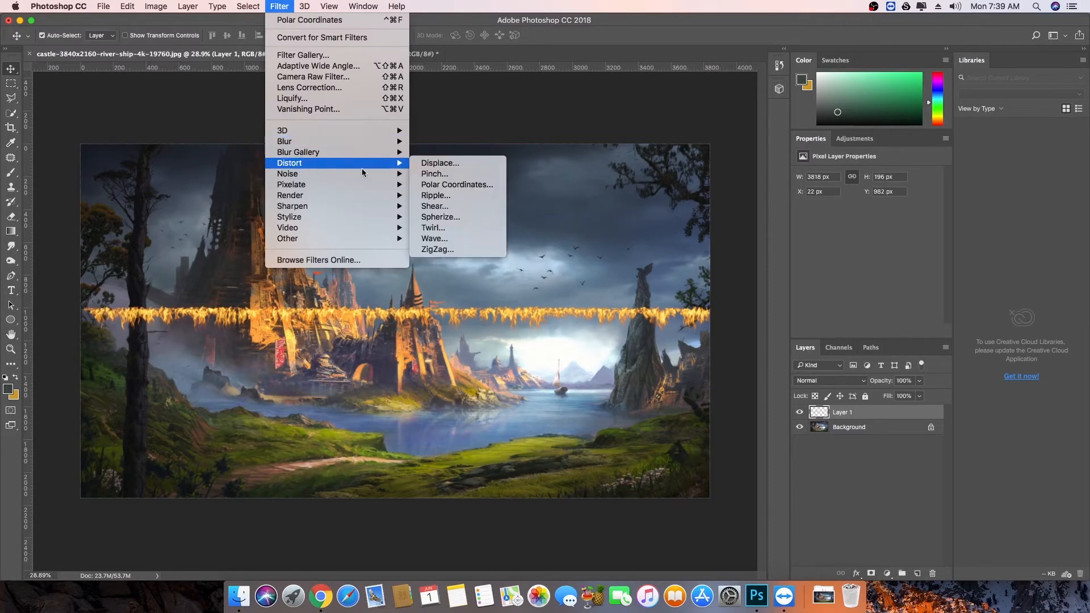
pyautogui.click(457, 185)
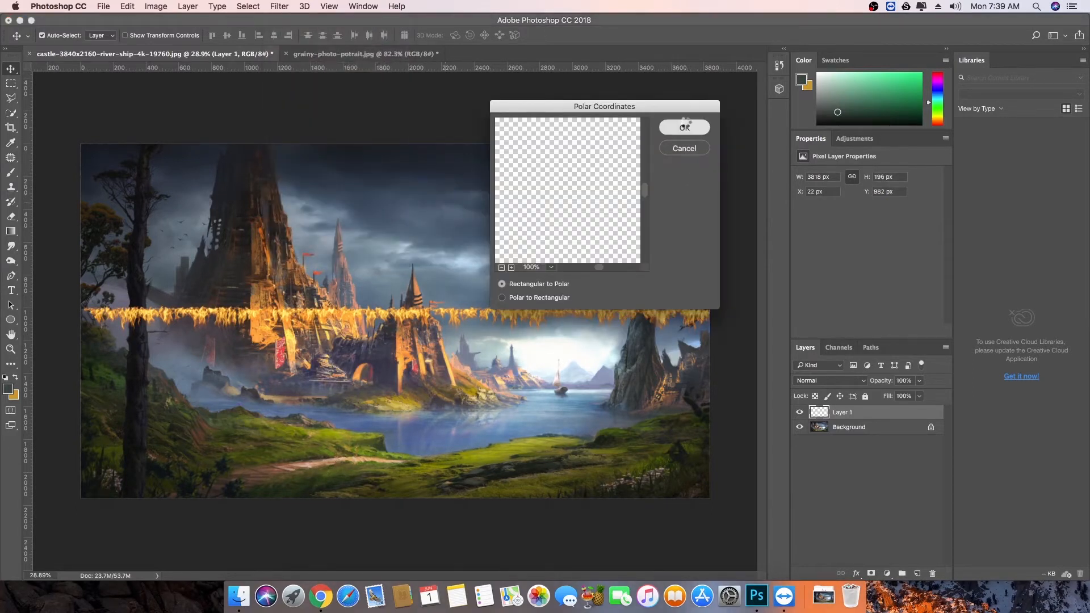
pyautogui.click(685, 126)
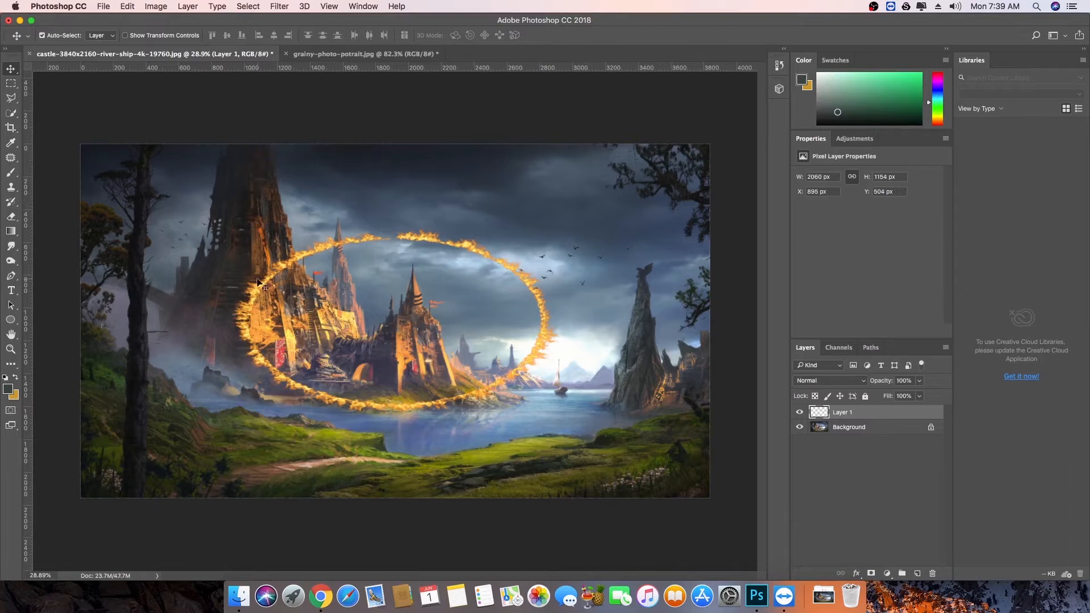
# Step: Move the flame ring up over the castle and narrow it to a near circle about 1242 px wide and 1153 px high
pyautogui.moveTo(476, 250); pyautogui.dragTo(505, 214)
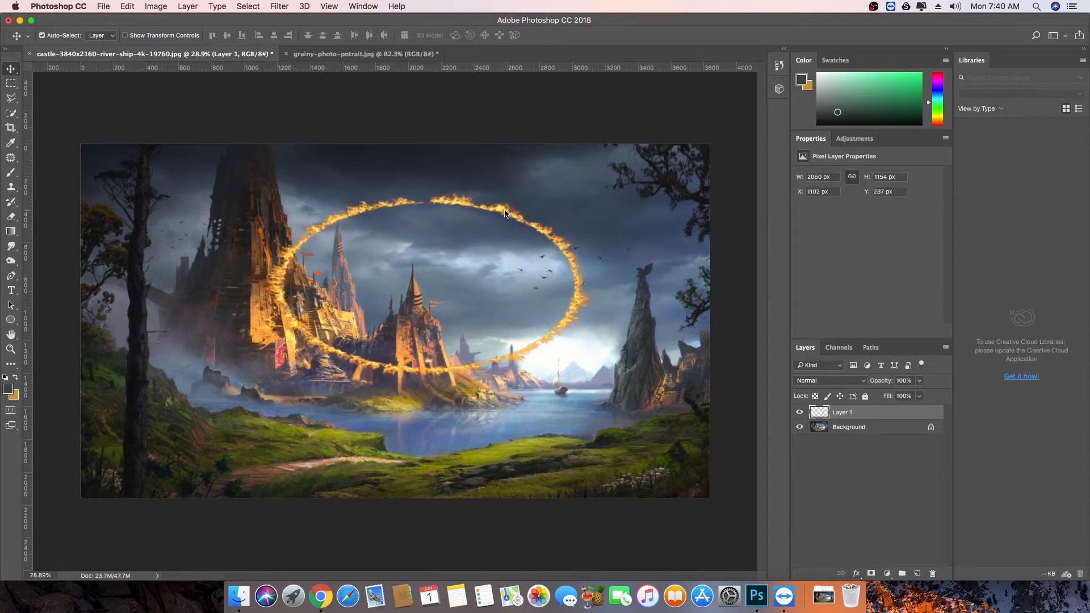
pyautogui.hotkey('ctrl', 't')
pyautogui.moveTo(260, 286); pyautogui.dragTo(351, 261)
pyautogui.press('Return')
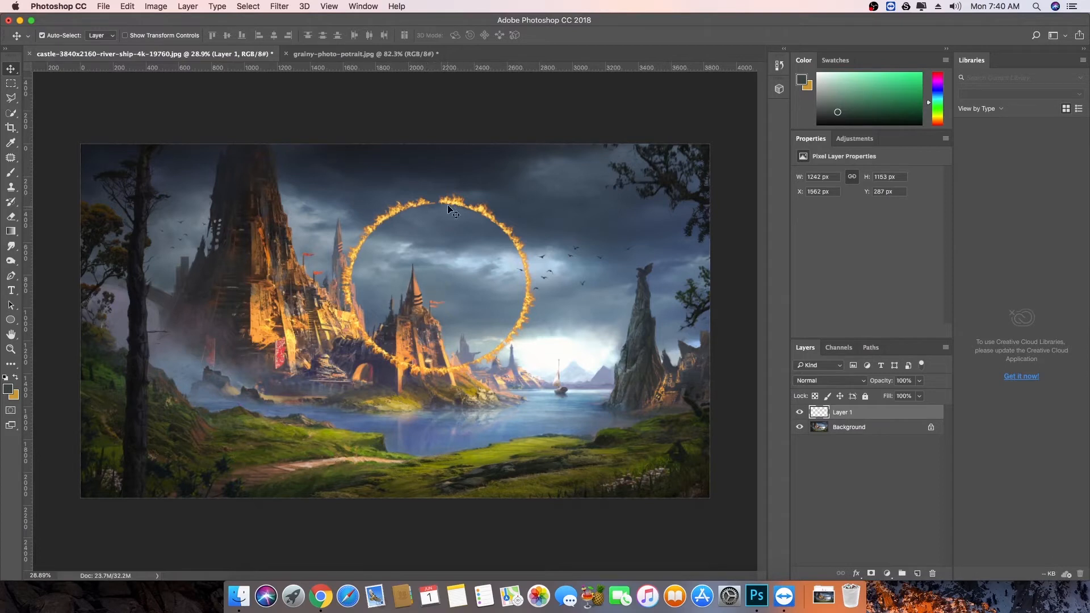
# Step: Delete the flame ring layer and duplicate the Background layer of the castle scene
pyautogui.click(846, 425)
pyautogui.click(846, 417)
pyautogui.press('BackSpace')
pyautogui.click(281, 7)
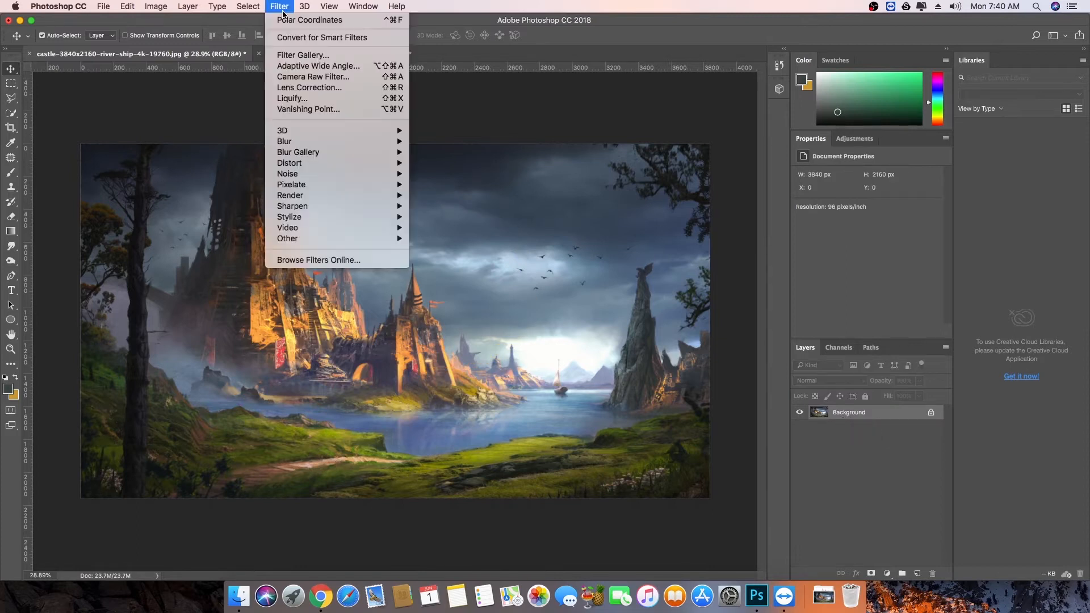
pyautogui.click(856, 420)
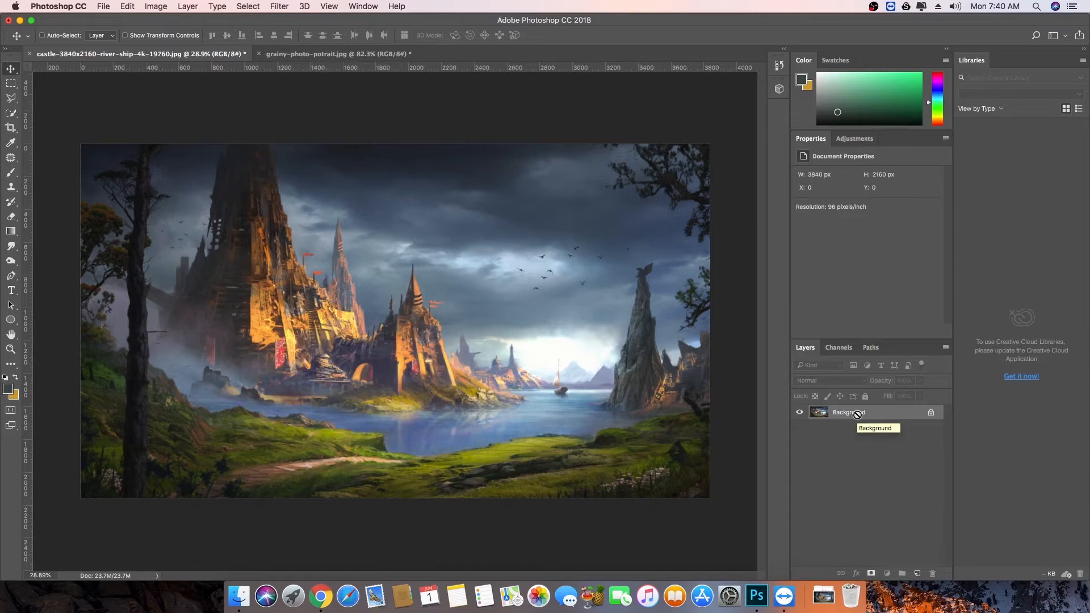
pyautogui.press('super+j')
# Step: Apply the Ripple distortion to the duplicated castle layer with an amount of 999% and Medium size
pyautogui.click(279, 6)
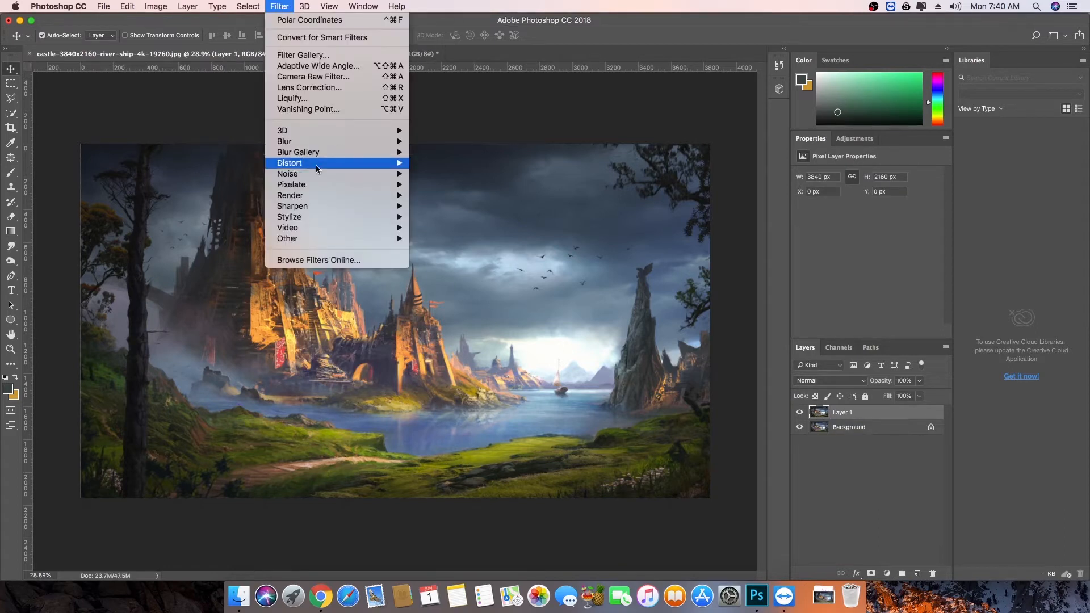
pyautogui.moveTo(329, 196)
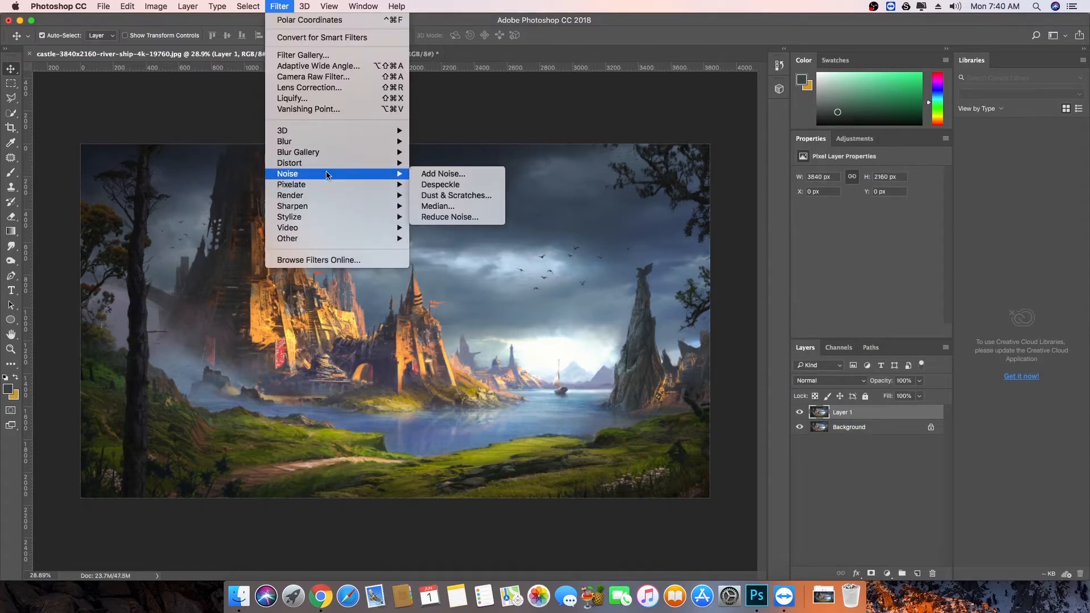
pyautogui.moveTo(329, 169)
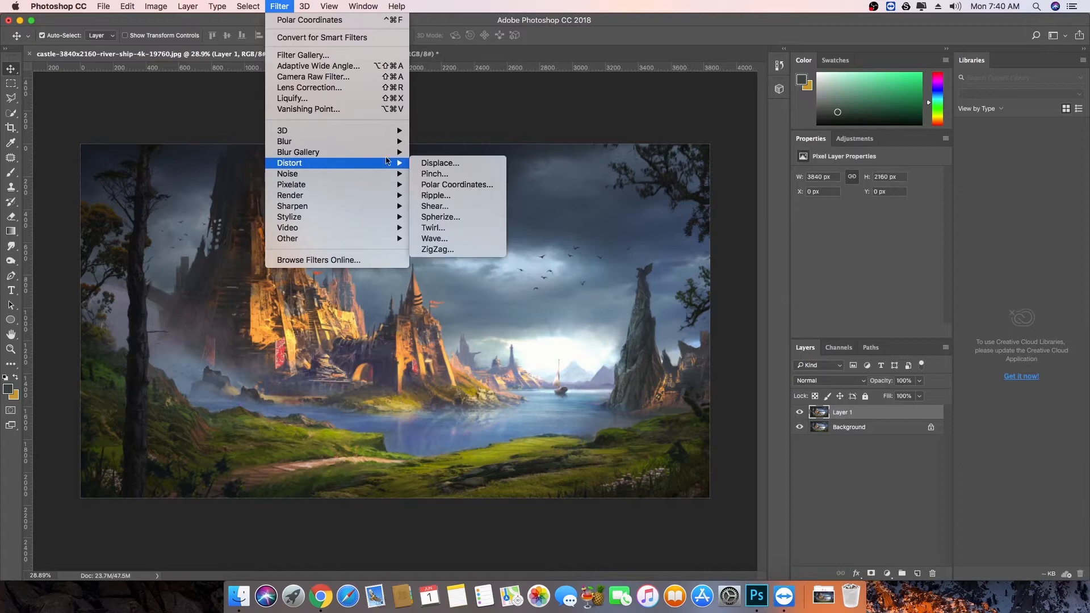
pyautogui.click(456, 195)
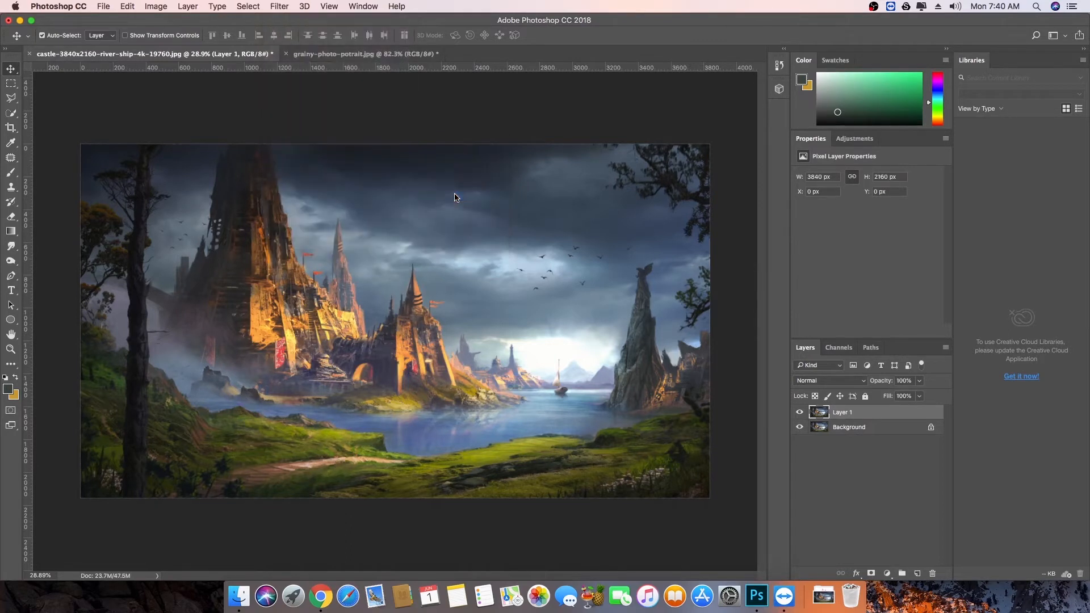
pyautogui.click(442, 293)
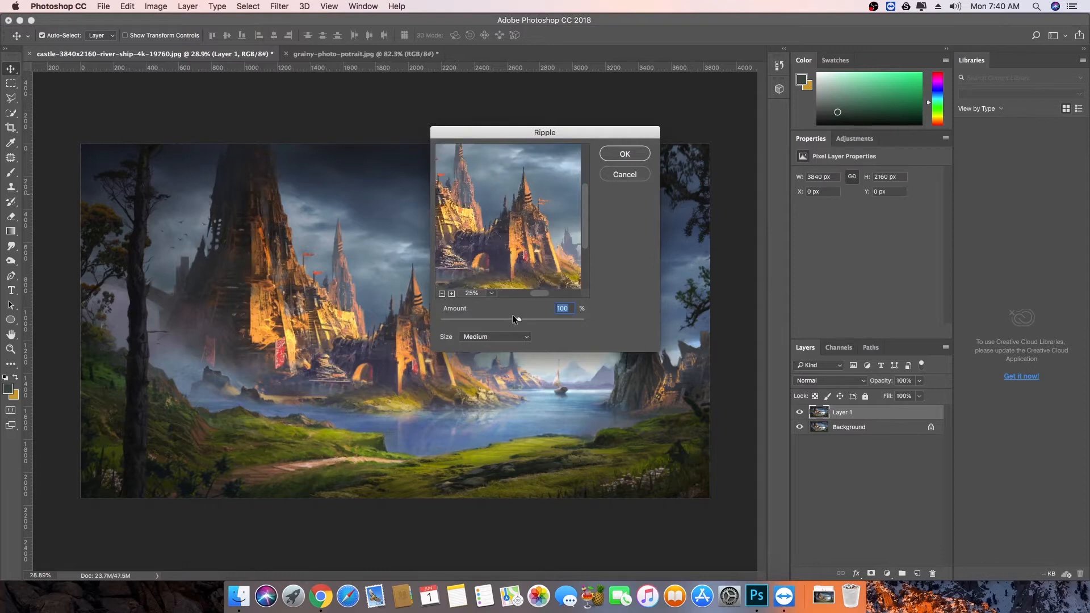
pyautogui.moveTo(518, 319); pyautogui.dragTo(591, 316)
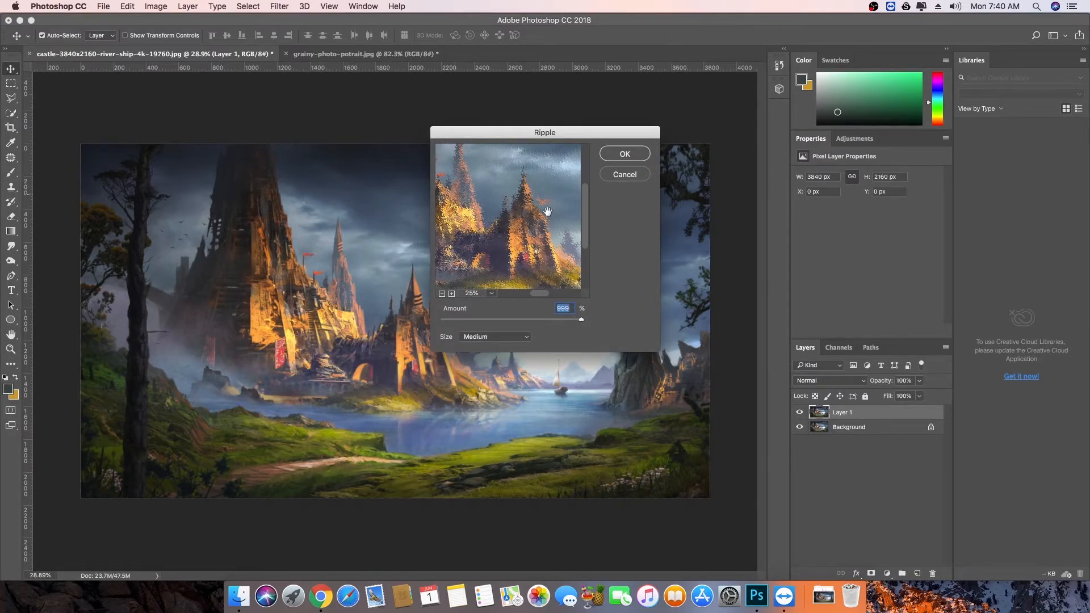
pyautogui.click(625, 154)
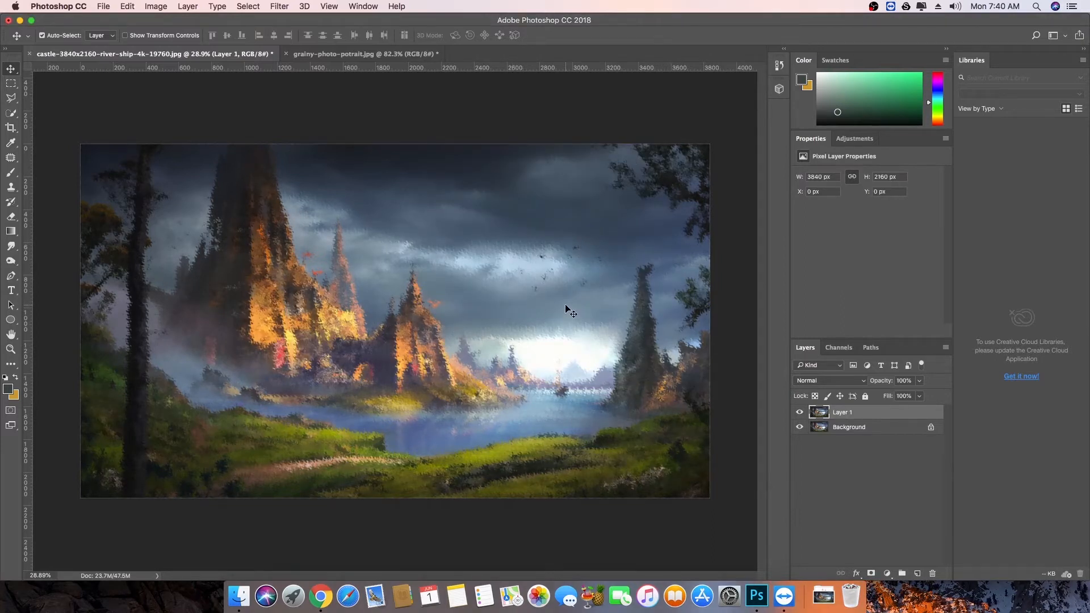
# Step: Compare the rippled layer with the original by toggling its visibility, and undo the Ripple filter
pyautogui.click(799, 413)
pyautogui.click(800, 413)
pyautogui.press('super+z')
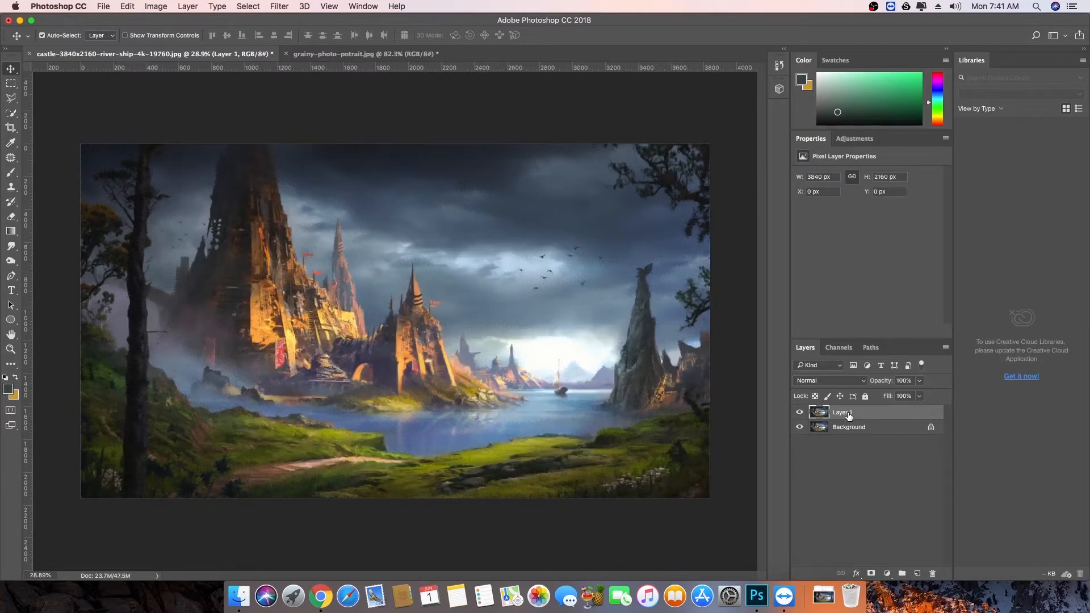
# Step: Try the Shear filter on Layer 1 with an S-shaped curve and Wrap Around for undefined areas, and undo it
pyautogui.moveTo(335, 163)
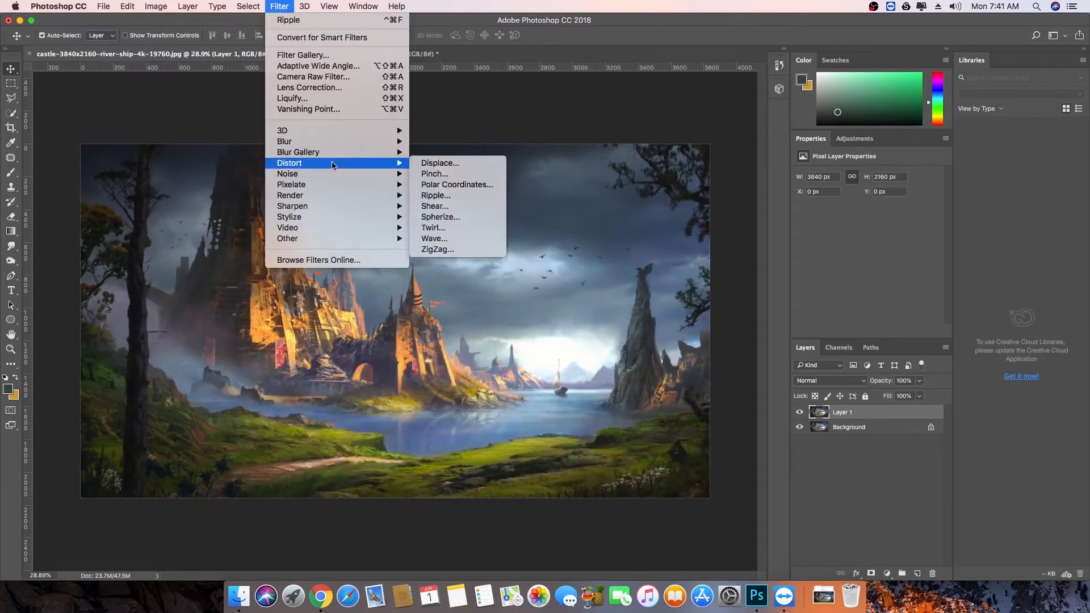
pyautogui.click(460, 206)
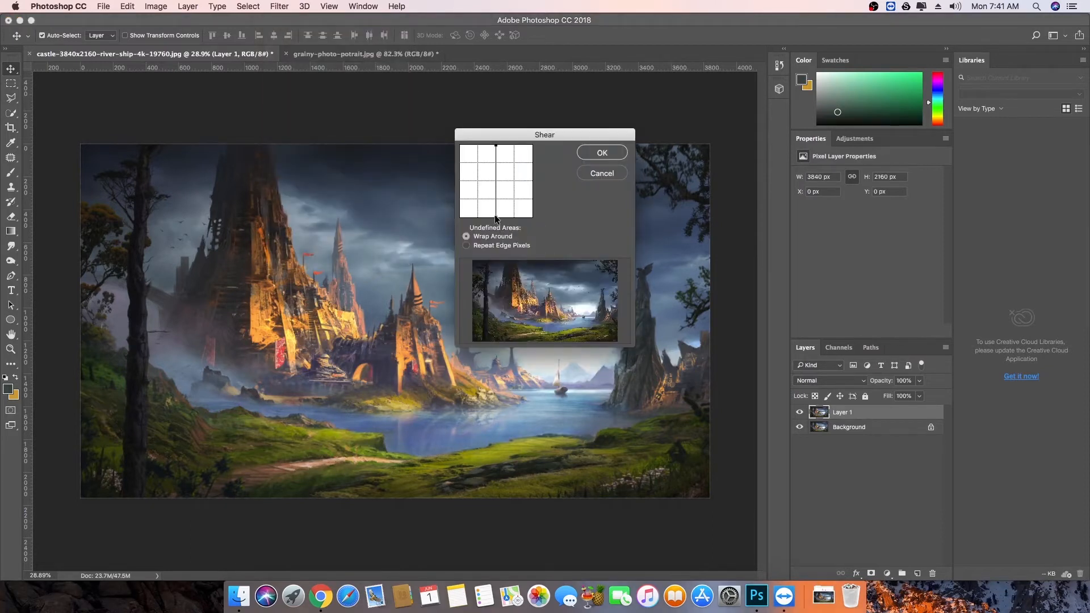
pyautogui.moveTo(495, 217); pyautogui.dragTo(474, 209)
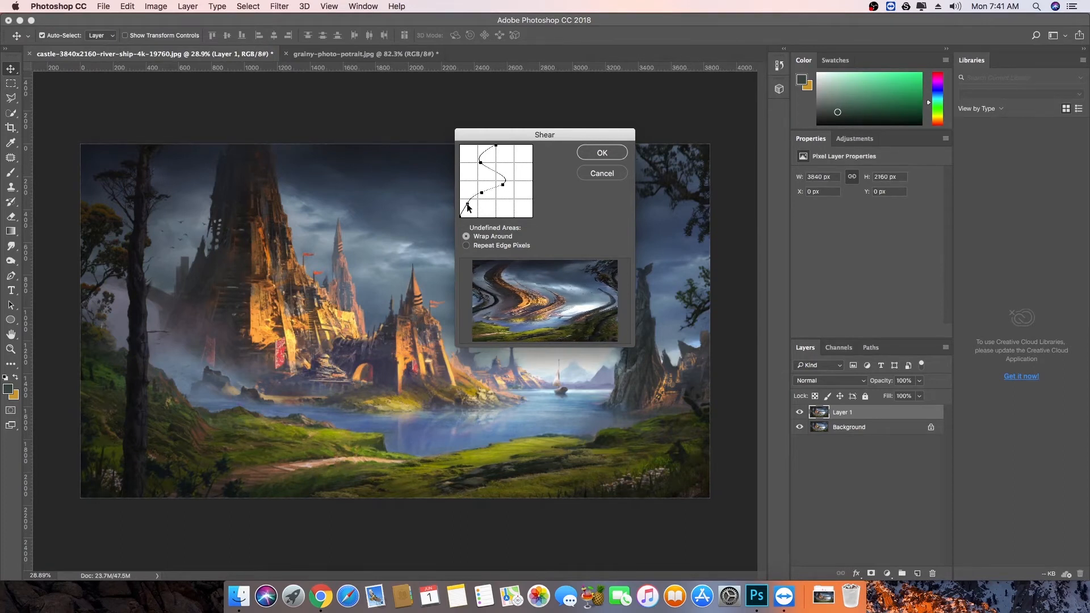
pyautogui.click(479, 246)
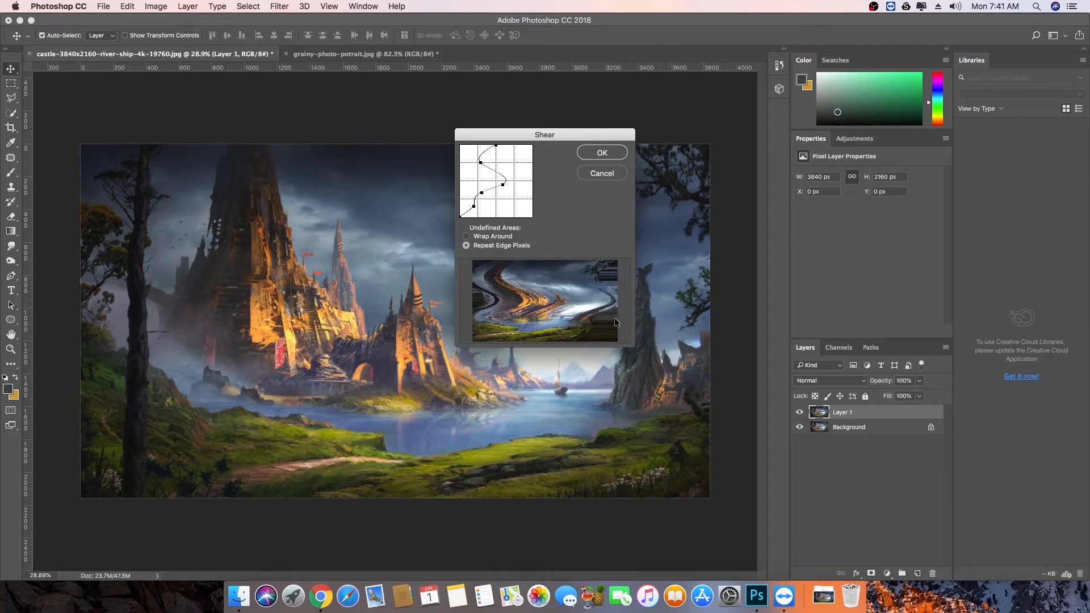
pyautogui.click(488, 236)
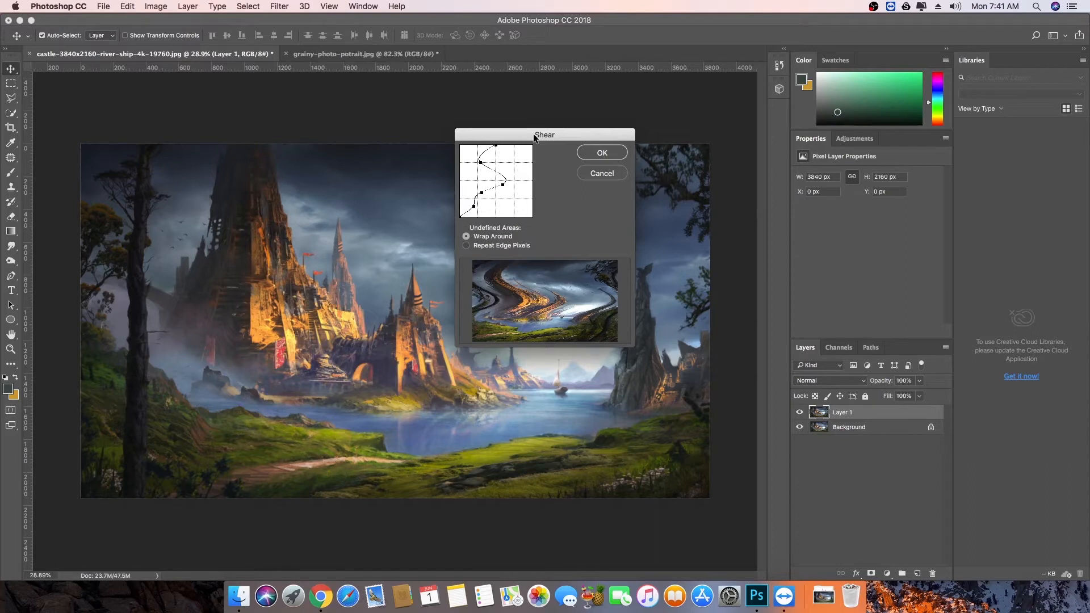
pyautogui.moveTo(474, 206); pyautogui.dragTo(474, 215)
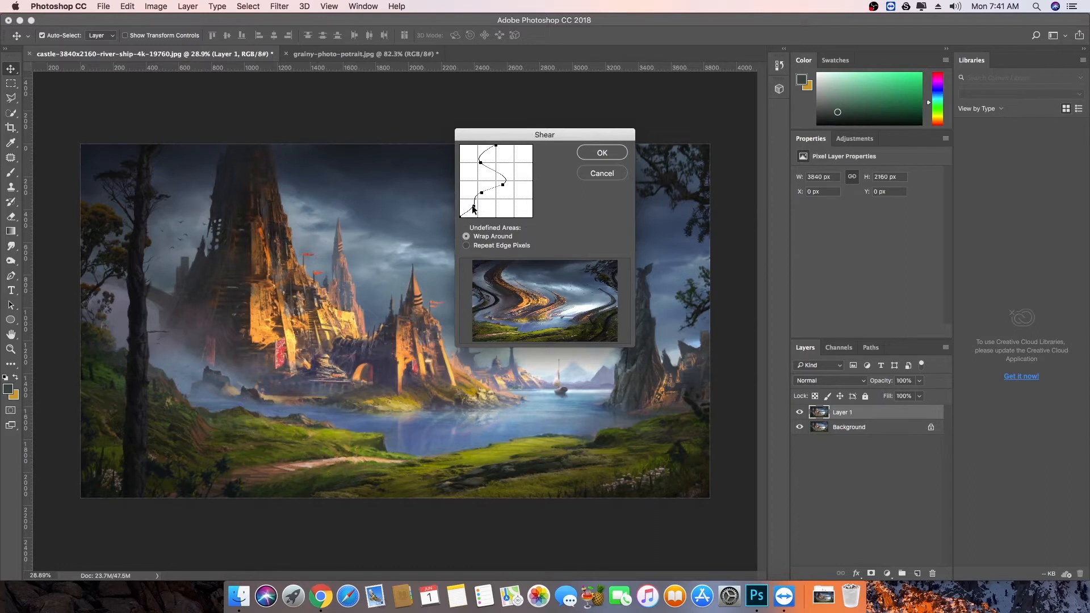
pyautogui.click(590, 152)
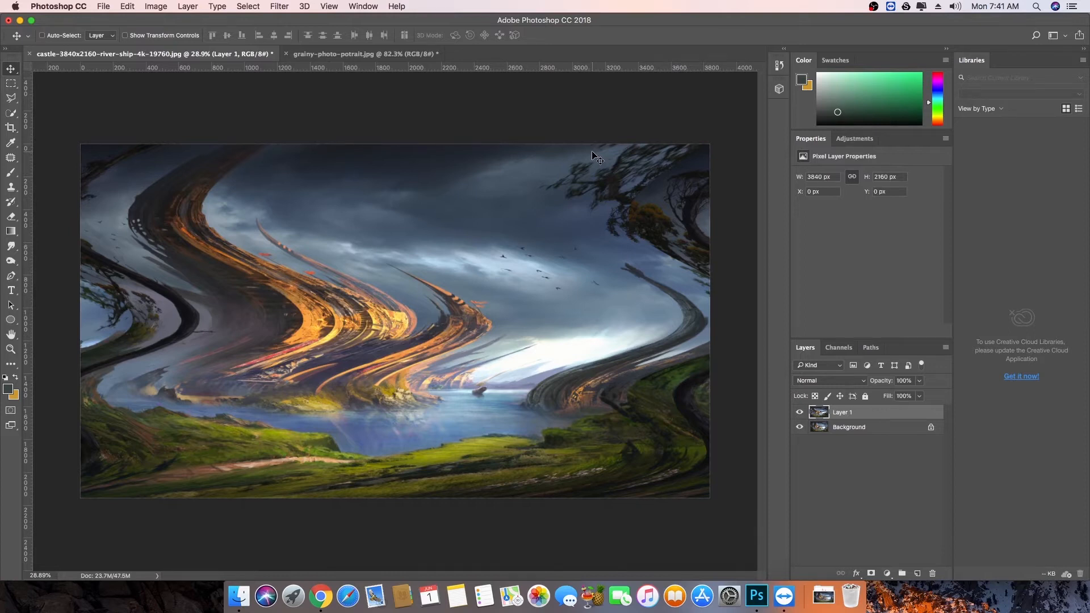
pyautogui.press('super+z')
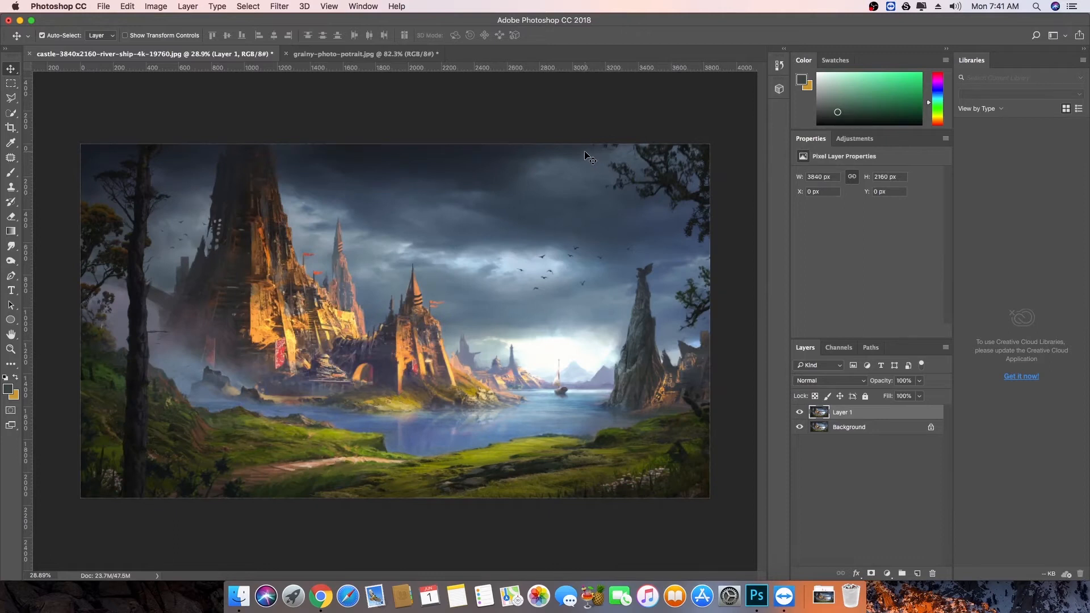
# Step: Preview the Spherize filter on the whole castle image in Normal mode with an amount of -100%, and cancel it
pyautogui.click(282, 7)
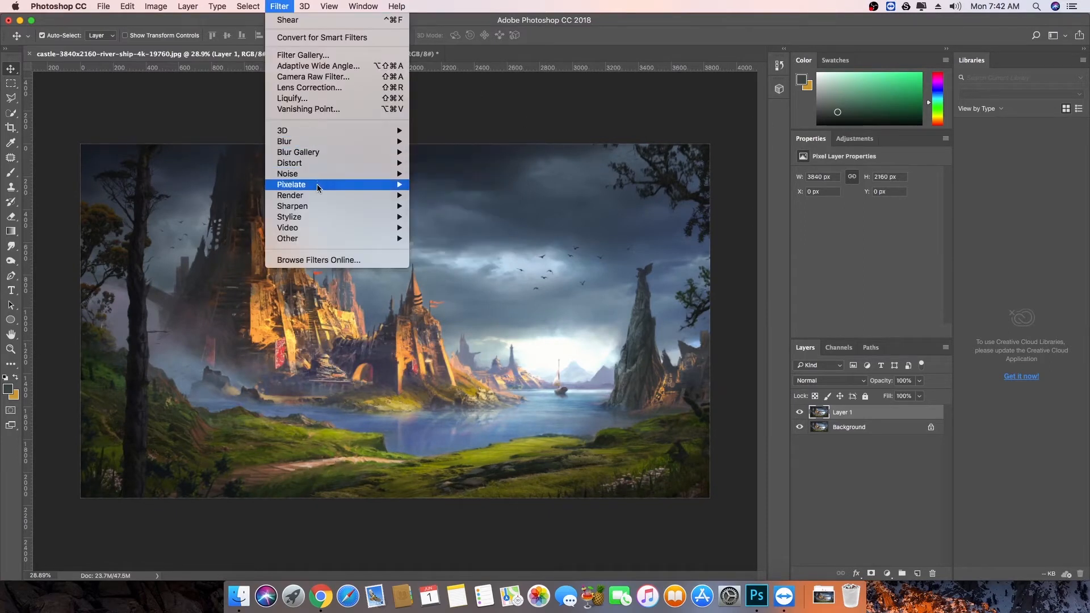
pyautogui.moveTo(319, 164)
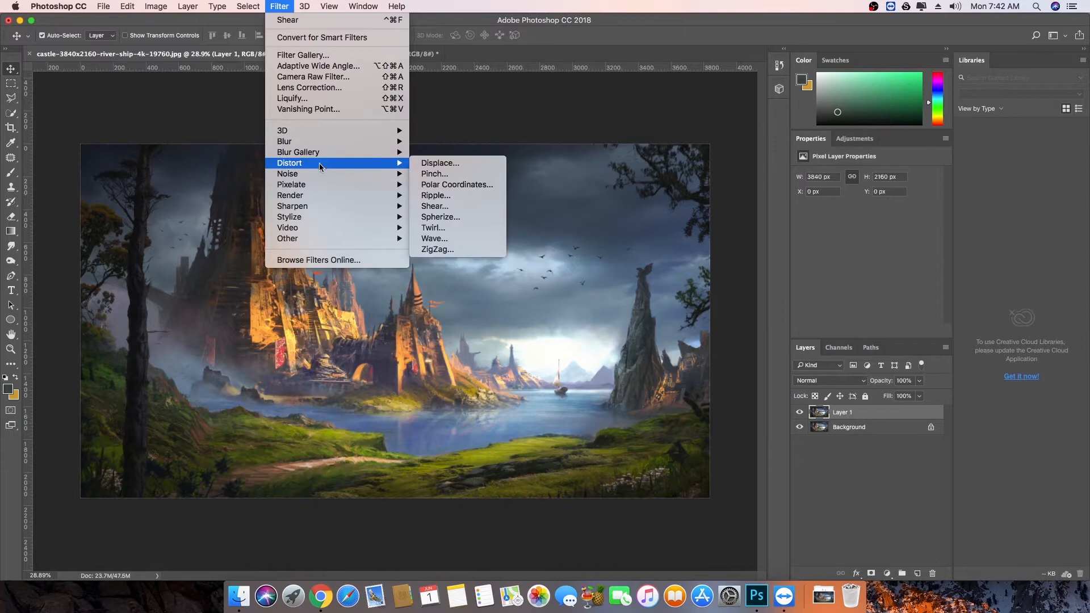
pyautogui.click(463, 219)
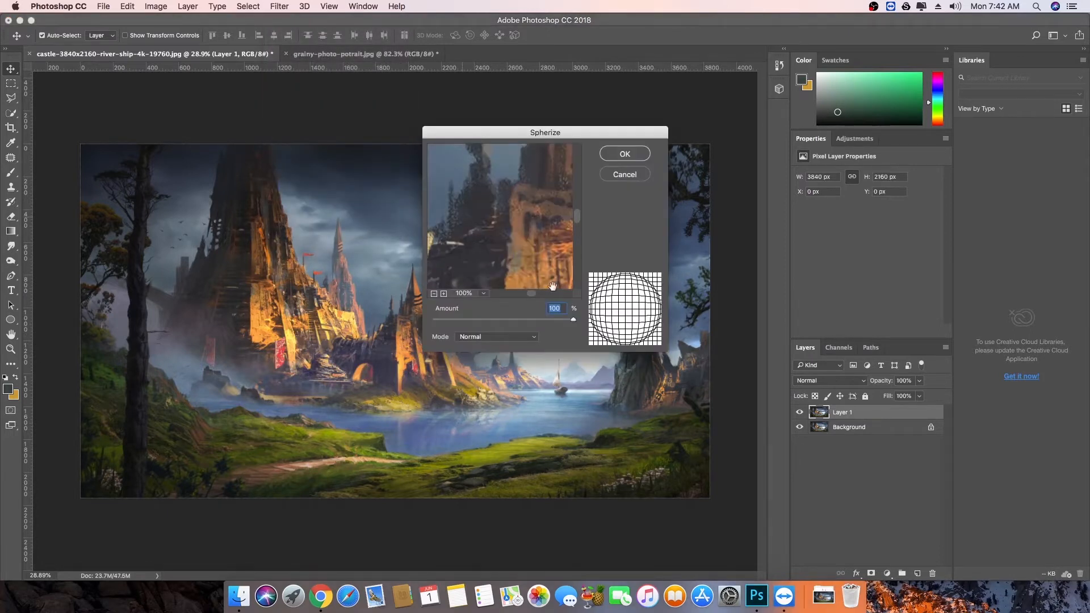
pyautogui.moveTo(503, 322); pyautogui.dragTo(480, 320)
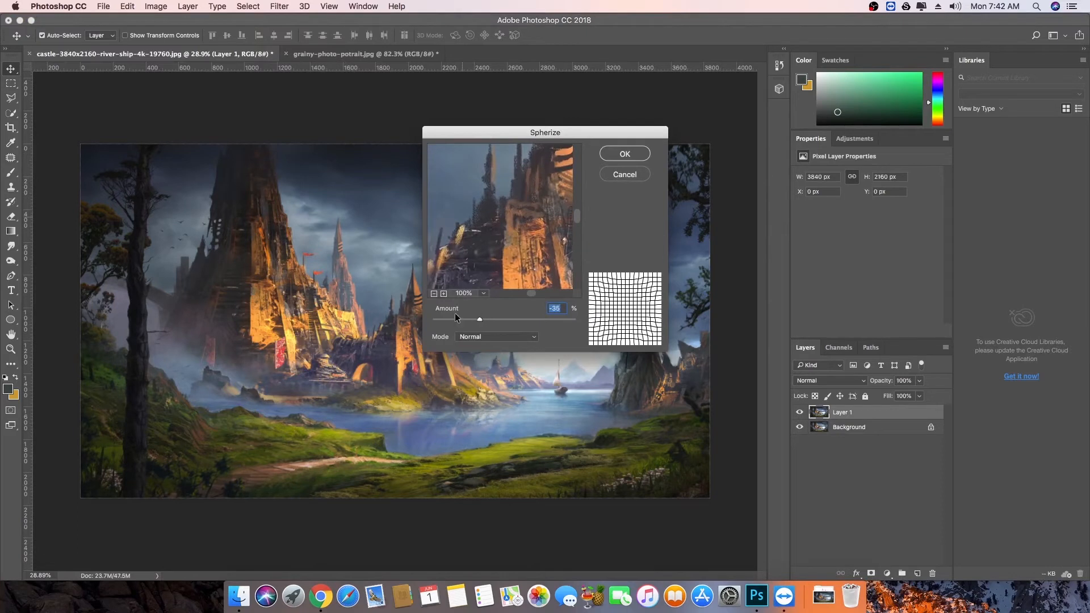
pyautogui.click(435, 295)
pyautogui.click(435, 294)
pyautogui.click(435, 294)
pyautogui.click(435, 294)
pyautogui.click(435, 295)
pyautogui.click(435, 294)
pyautogui.click(435, 294)
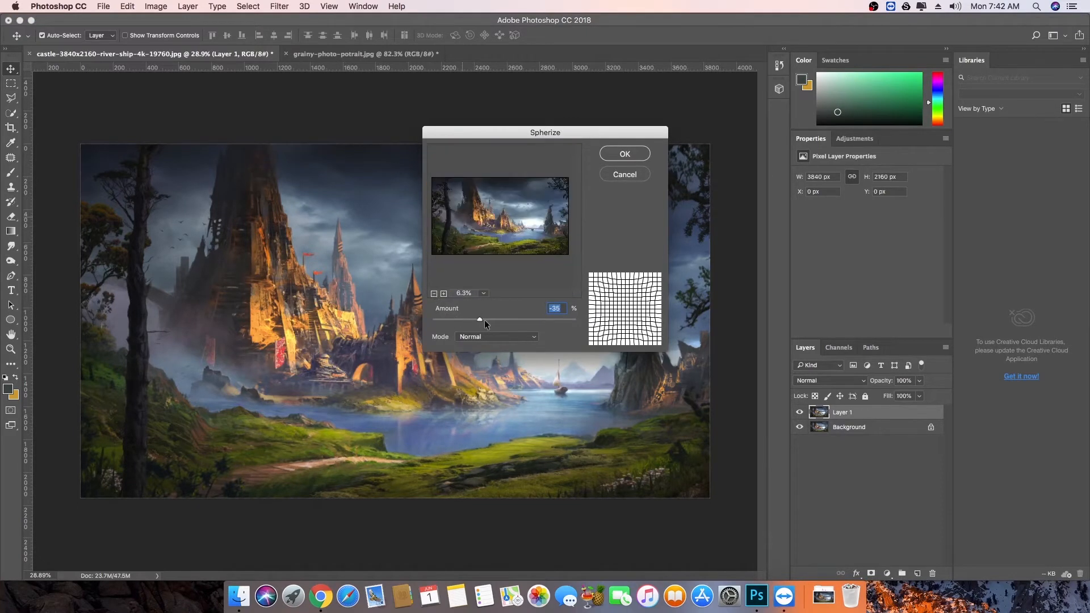
pyautogui.moveTo(480, 319); pyautogui.dragTo(394, 315)
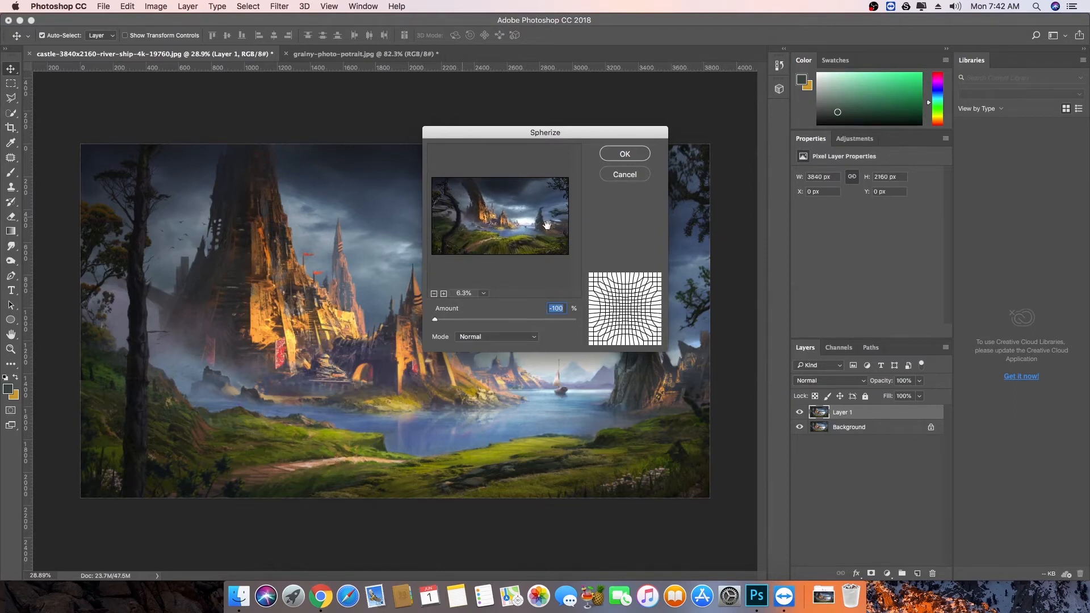
pyautogui.click(624, 175)
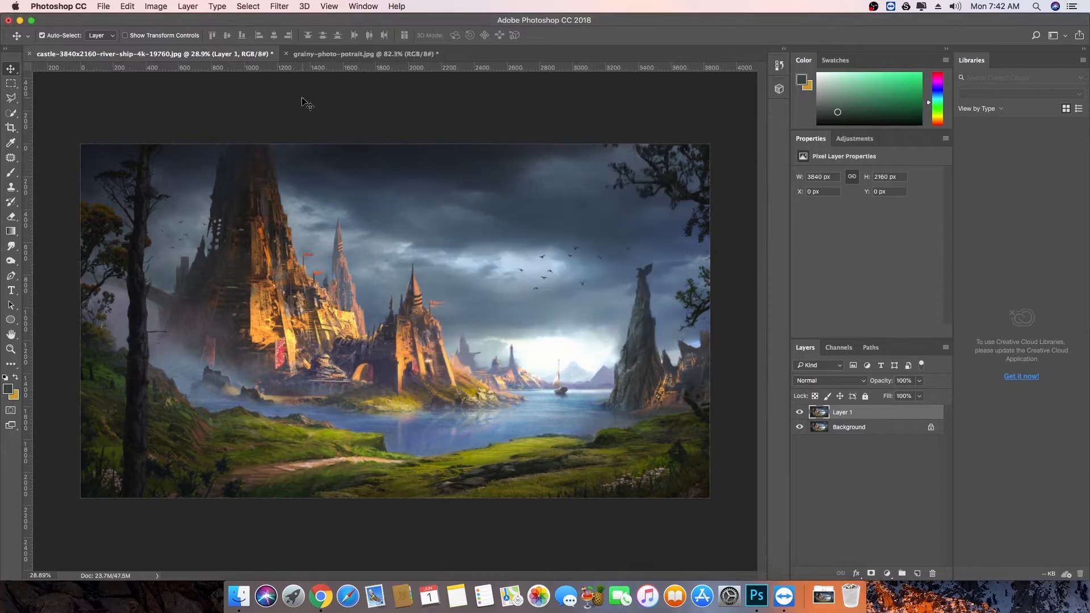
# Step: Try the Twirl filter on Layer 1 with a large positive angle that spirals the scene around its centre, and undo it
pyautogui.click(284, 6)
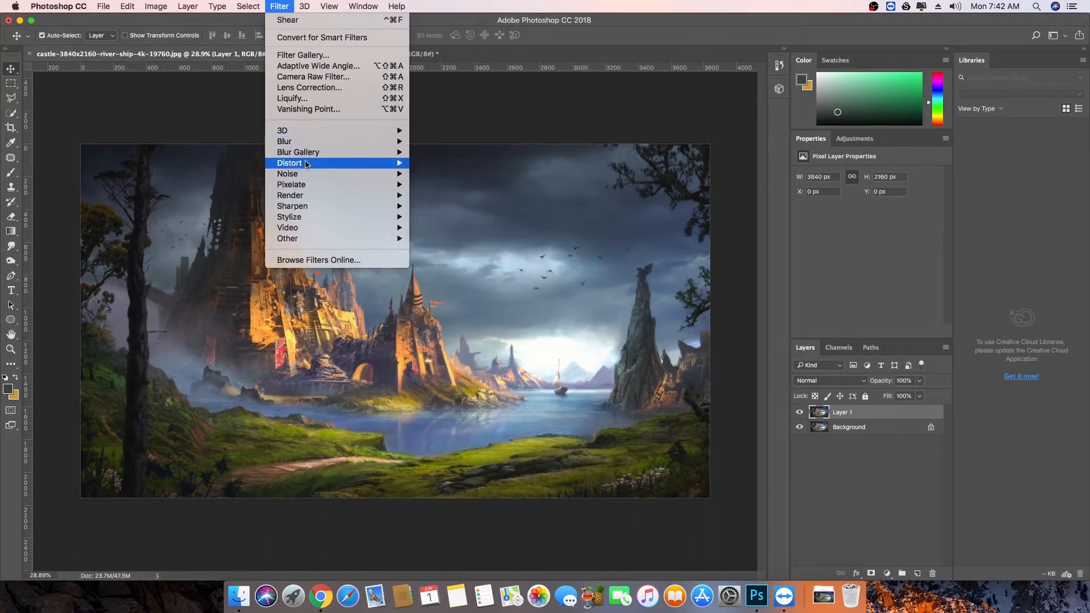
pyautogui.moveTo(306, 165)
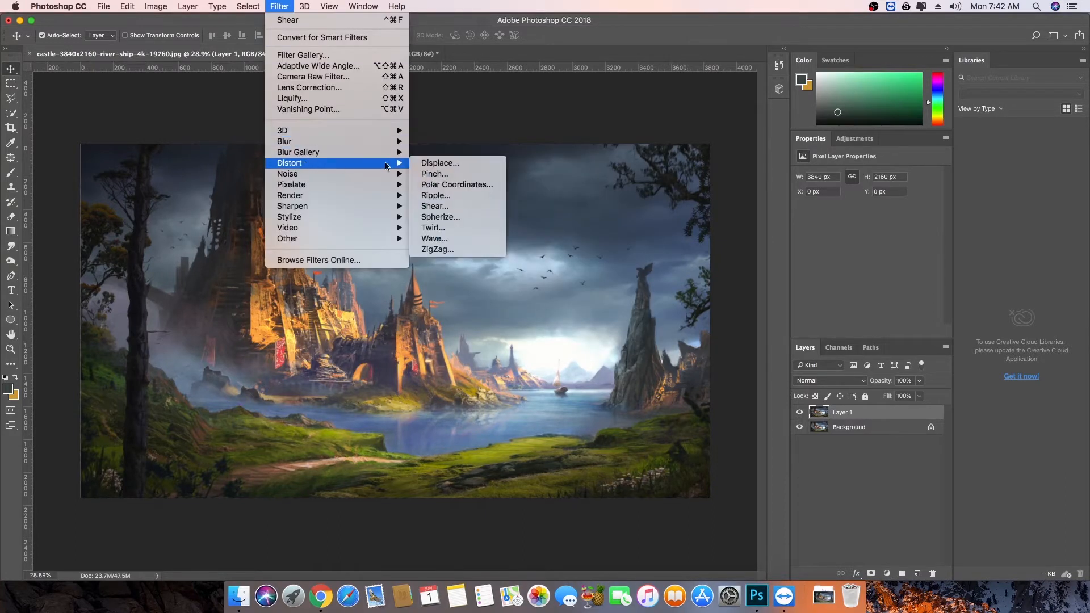
pyautogui.click(459, 228)
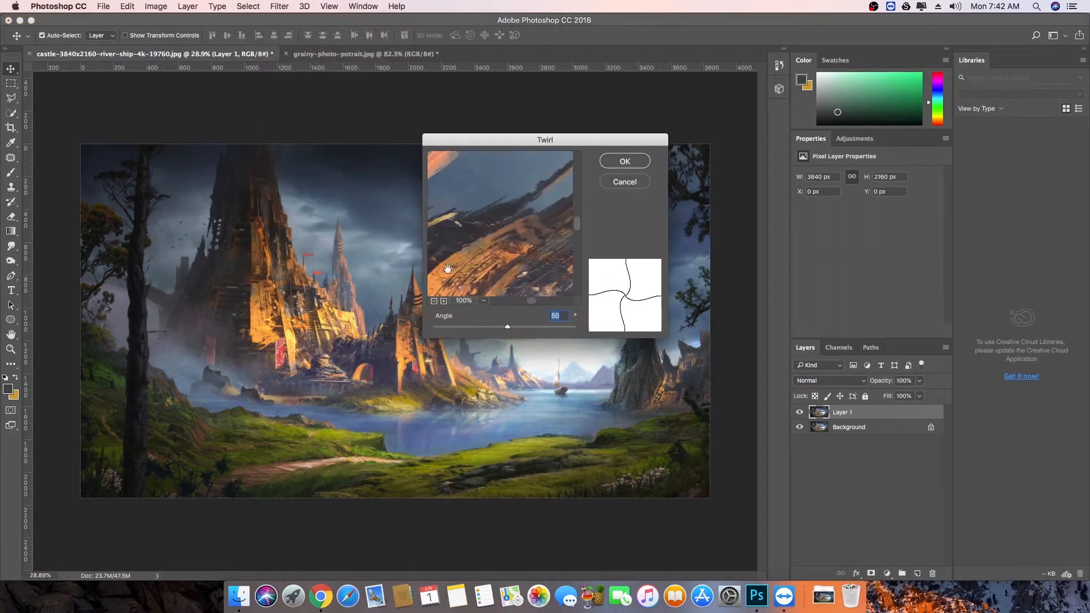
pyautogui.click(434, 301)
pyautogui.click(435, 302)
pyautogui.click(435, 302)
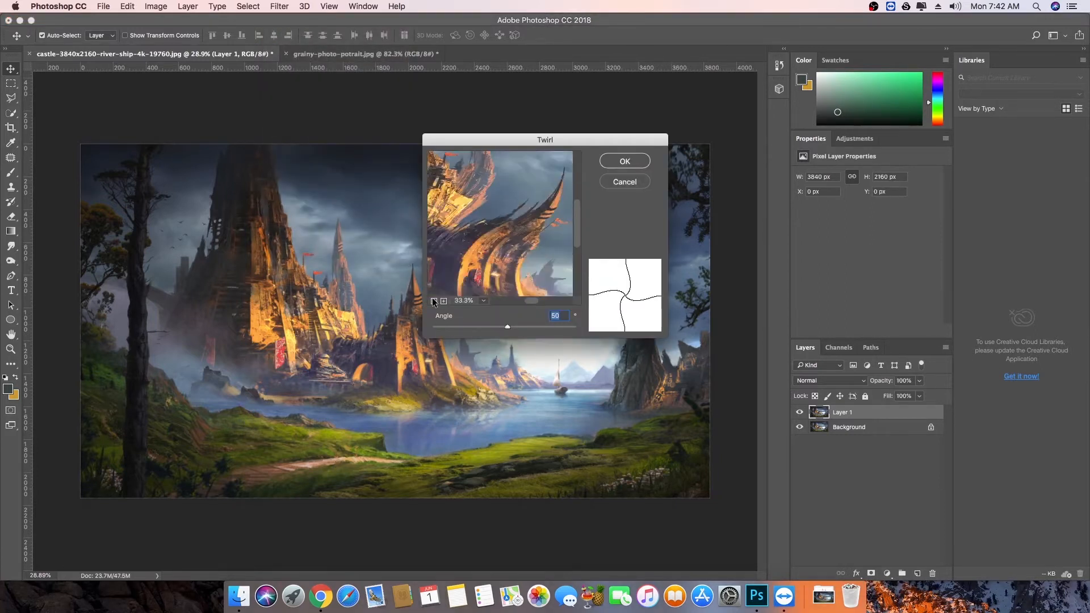
pyautogui.click(435, 302)
pyautogui.click(435, 301)
pyautogui.click(435, 301)
pyautogui.click(435, 301)
pyautogui.click(434, 301)
pyautogui.moveTo(454, 327); pyautogui.dragTo(561, 326)
pyautogui.click(615, 162)
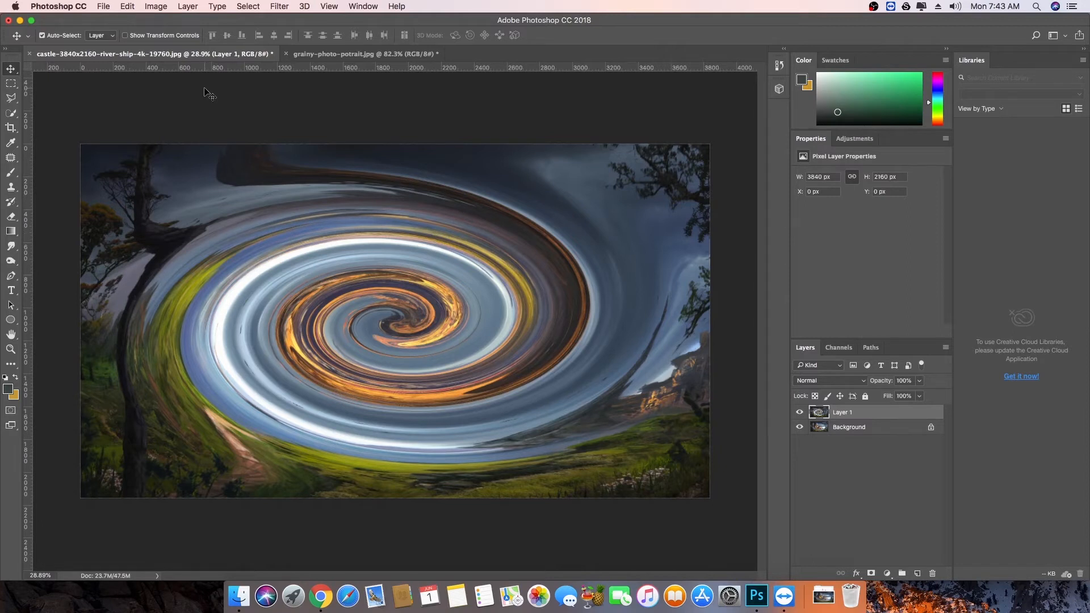
pyautogui.press('super+z')
# Step: Try a randomized Wave filter on Layer 1 with 13 sine generators, wavelength 147 to 241 and amplitude 1 to 175, and undo it
pyautogui.click(286, 10)
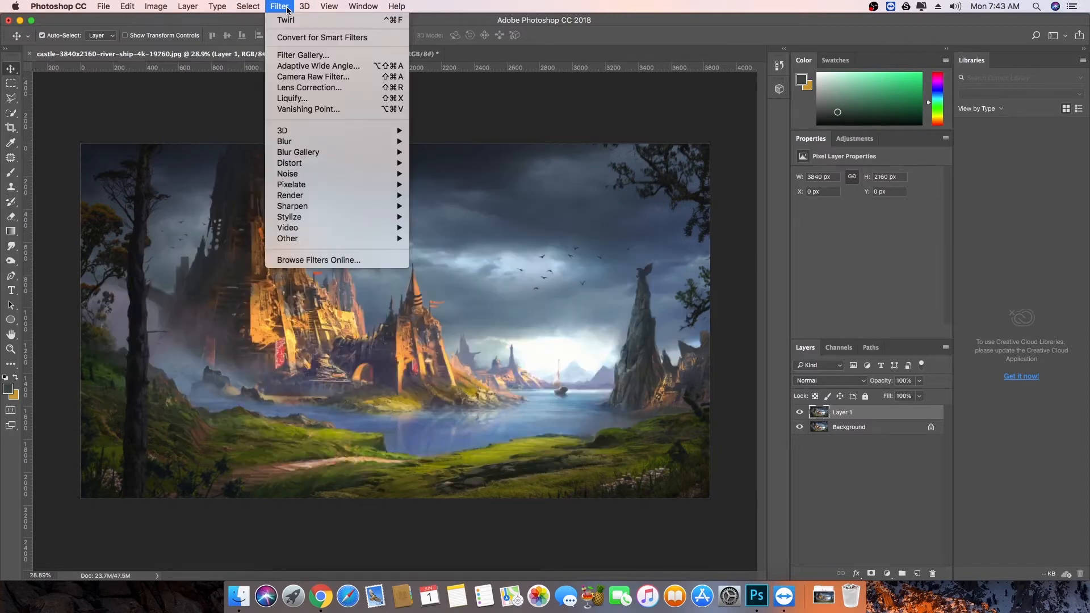
pyautogui.moveTo(335, 163)
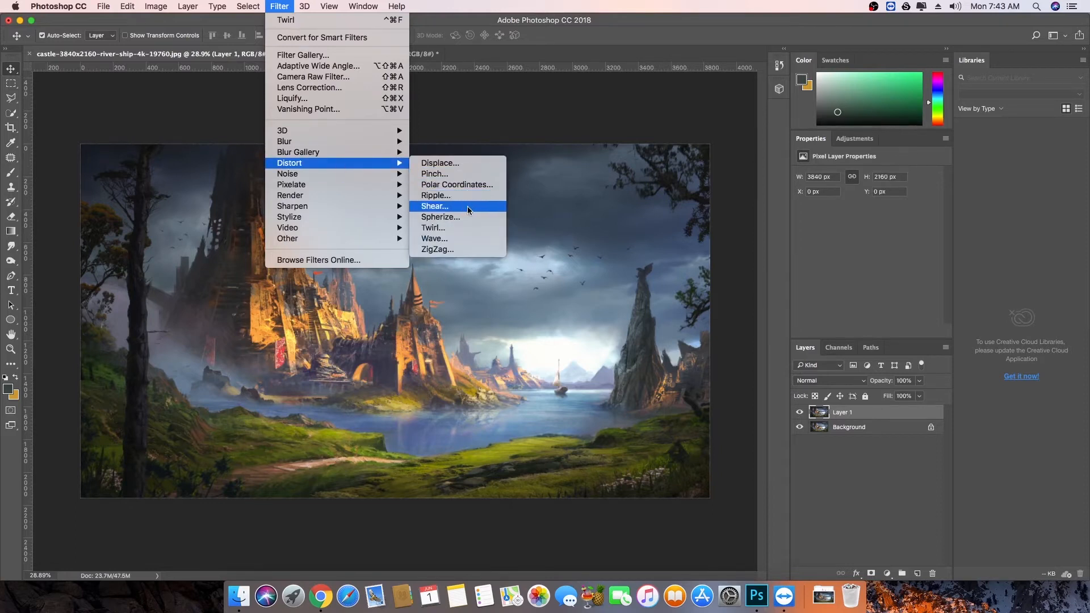
pyautogui.click(455, 238)
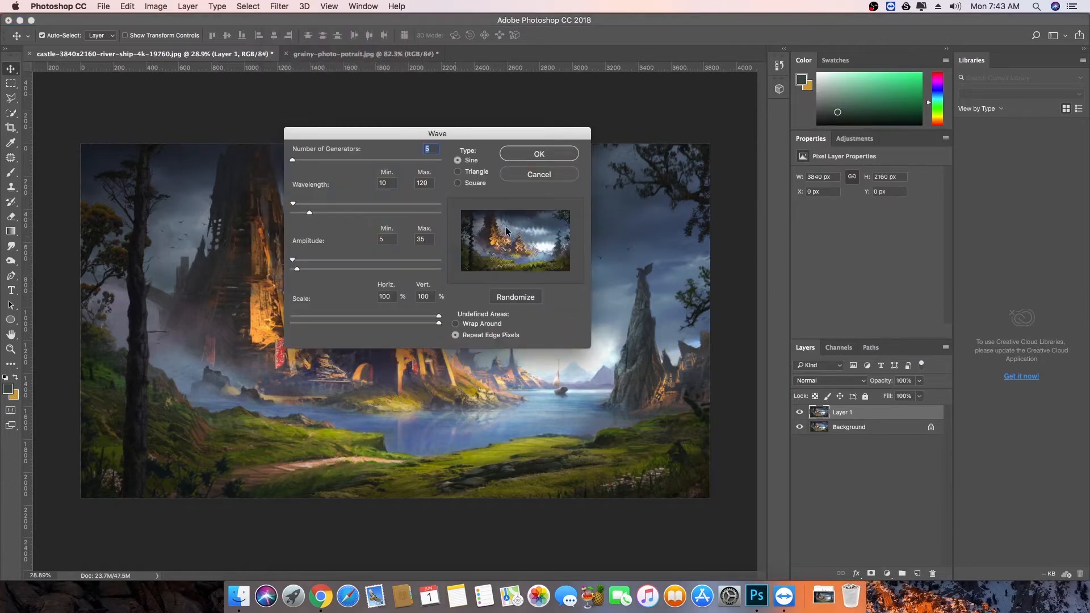
pyautogui.moveTo(292, 158)
pyautogui.mouseDown()
pyautogui.moveTo(333, 160)
pyautogui.moveTo(292, 164)
pyautogui.mouseUp()
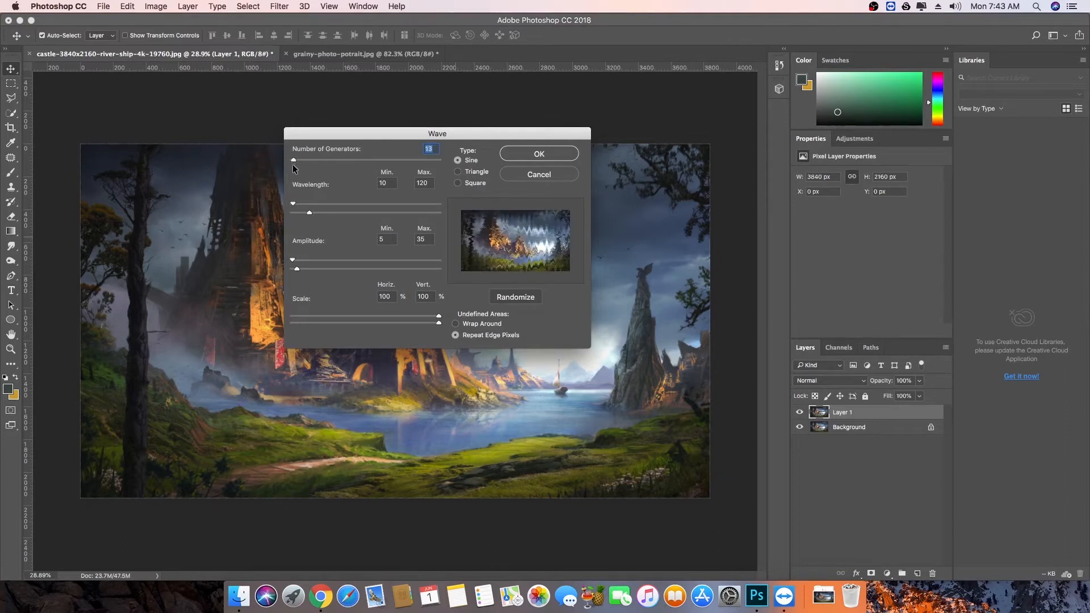
pyautogui.moveTo(292, 202); pyautogui.dragTo(325, 213)
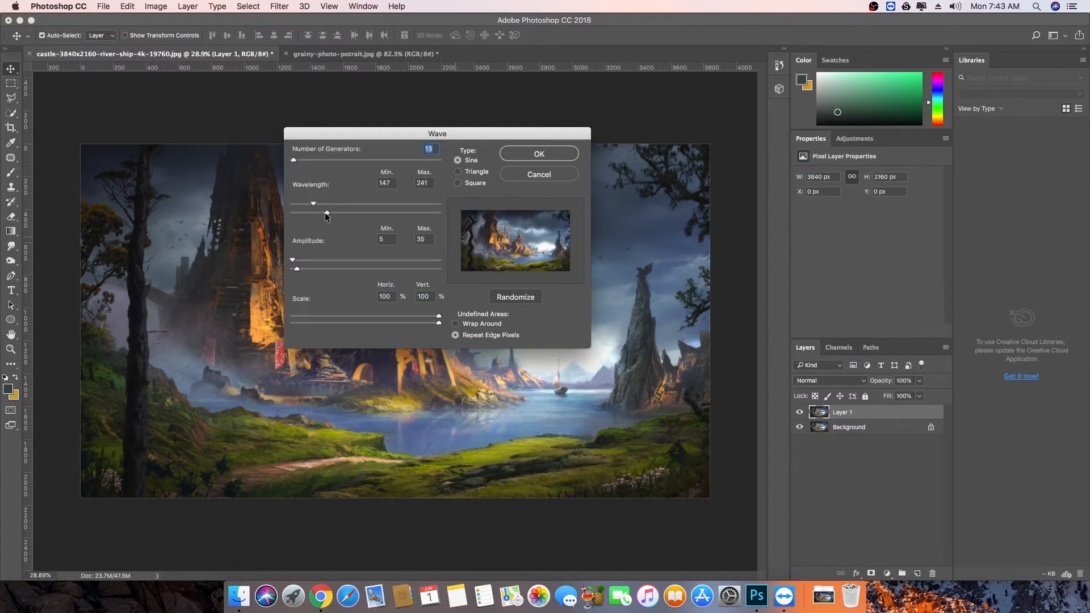
pyautogui.moveTo(295, 267); pyautogui.dragTo(318, 274)
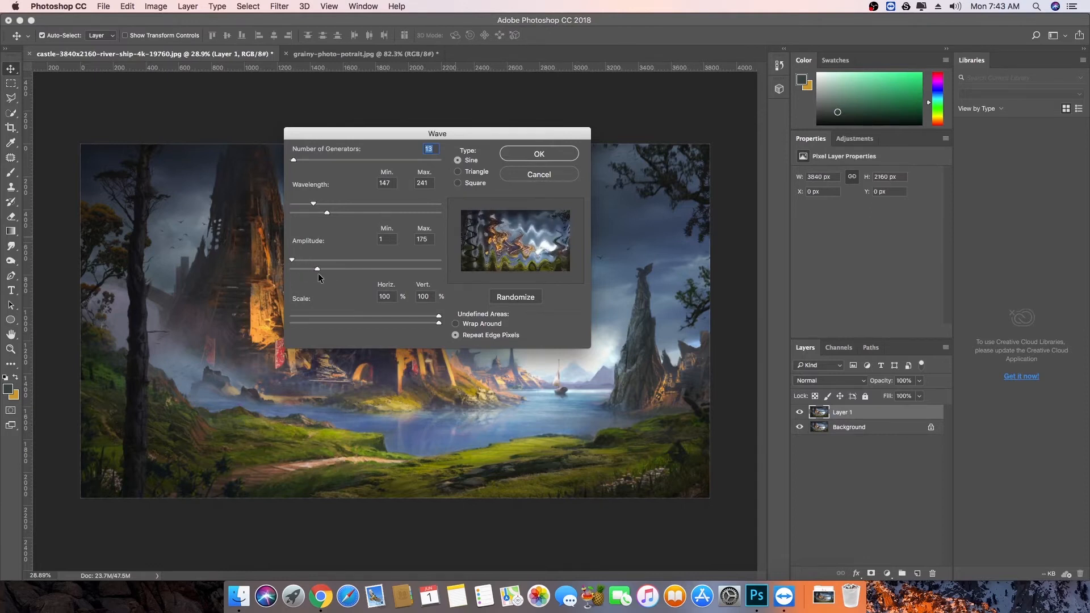
pyautogui.moveTo(440, 316); pyautogui.dragTo(474, 313)
pyautogui.click(518, 298)
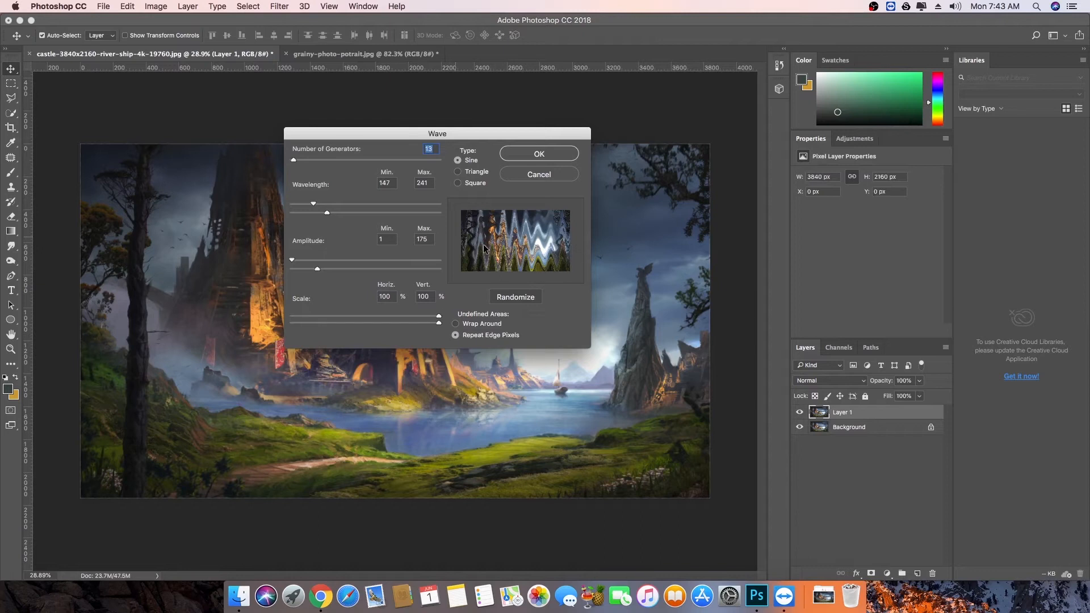
pyautogui.click(540, 155)
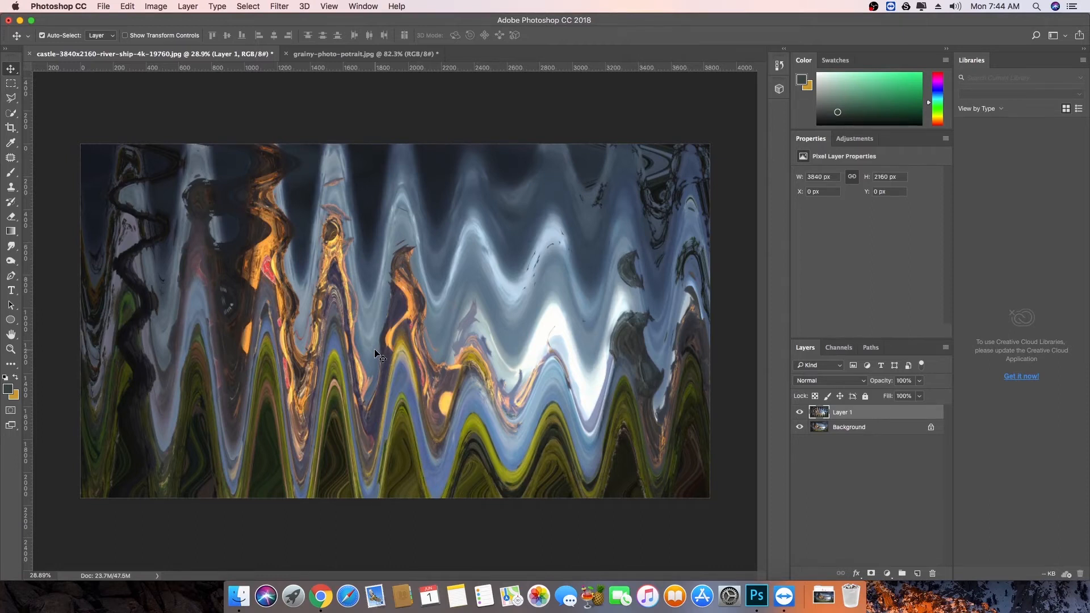
pyautogui.press('super+z')
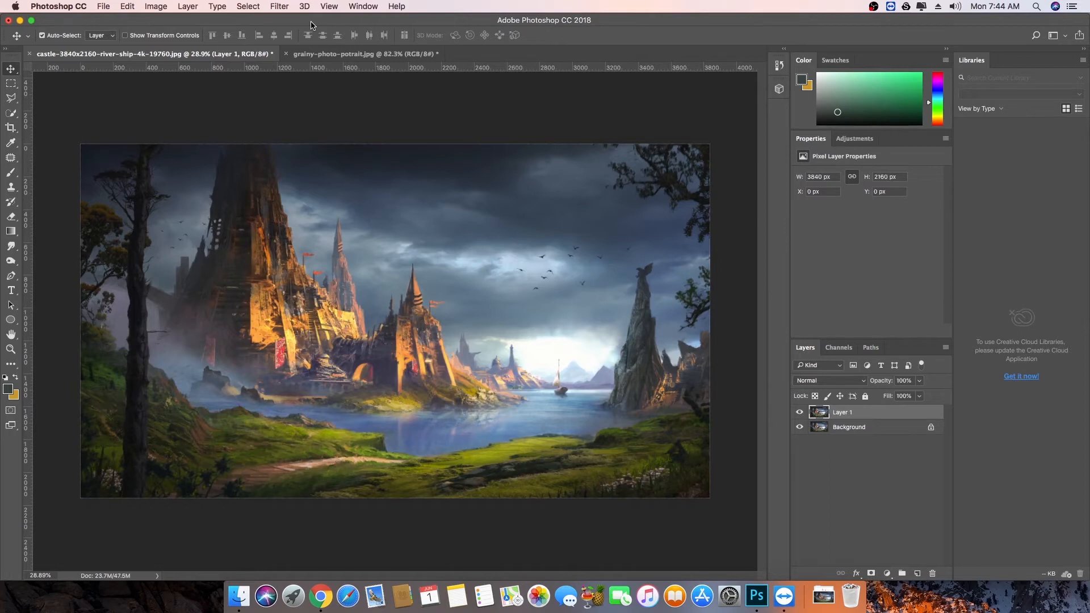
# Step: Preview the ZigZag filter on Layer 1 in Pond Ripples style with an amount of 70 and 18 ridges
pyautogui.click(280, 7)
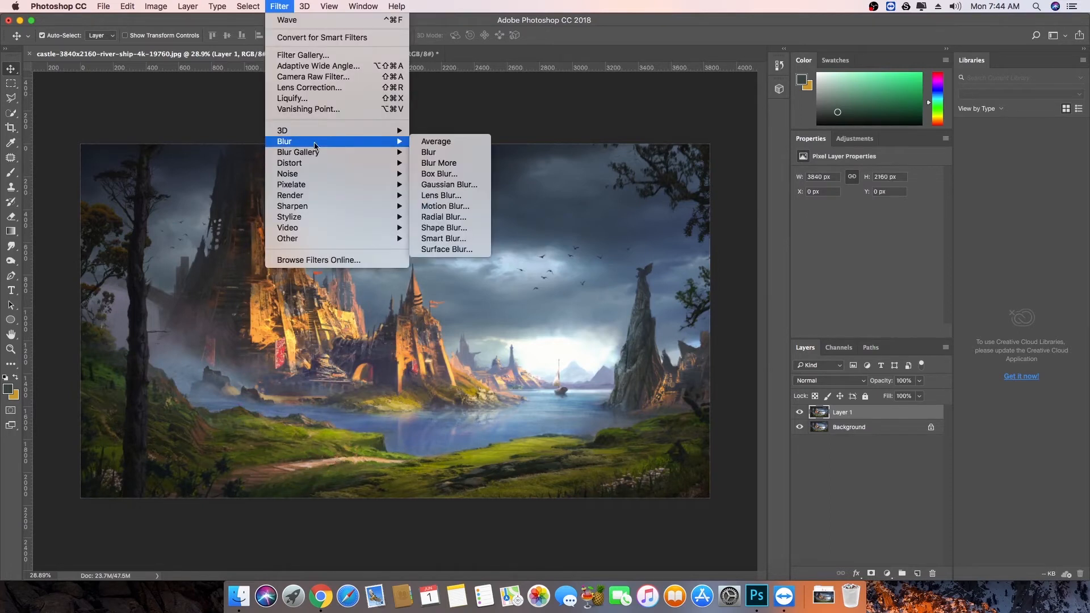
pyautogui.moveTo(315, 169)
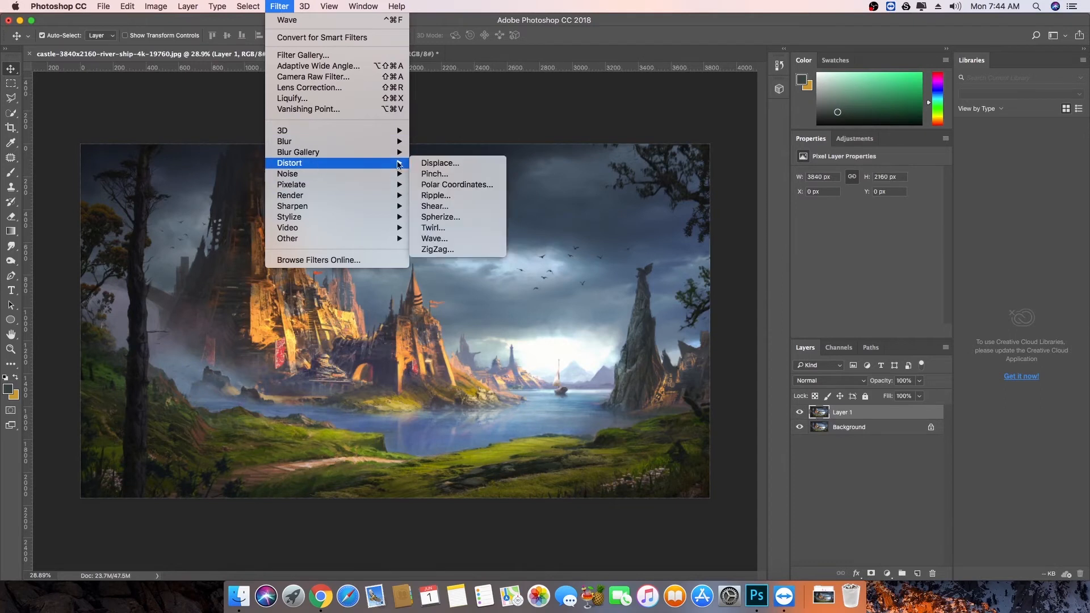
pyautogui.click(444, 250)
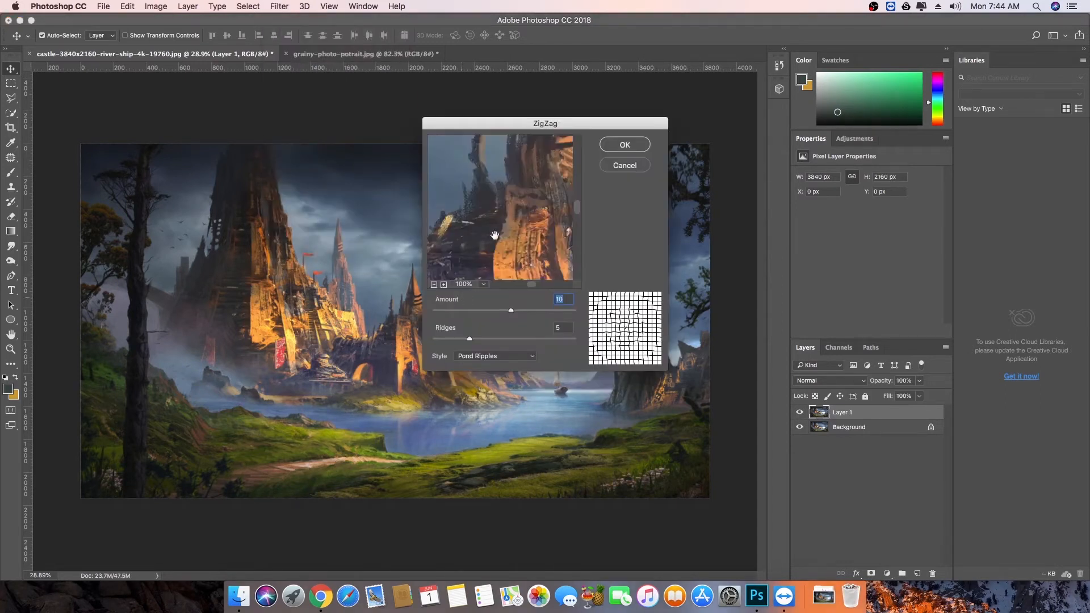
pyautogui.click(434, 285)
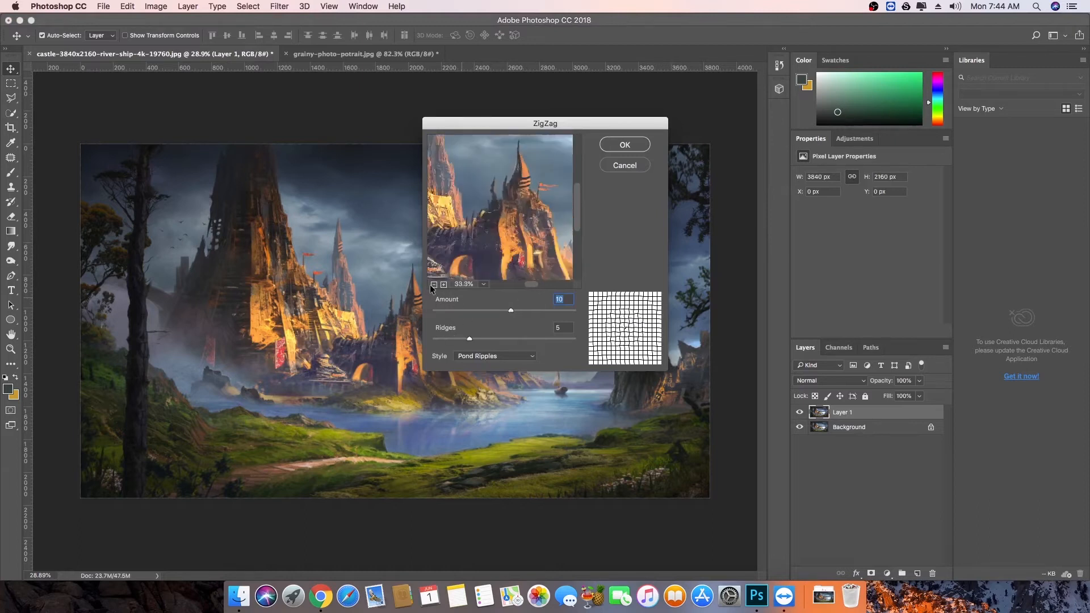
pyautogui.moveTo(471, 336); pyautogui.dragTo(494, 336)
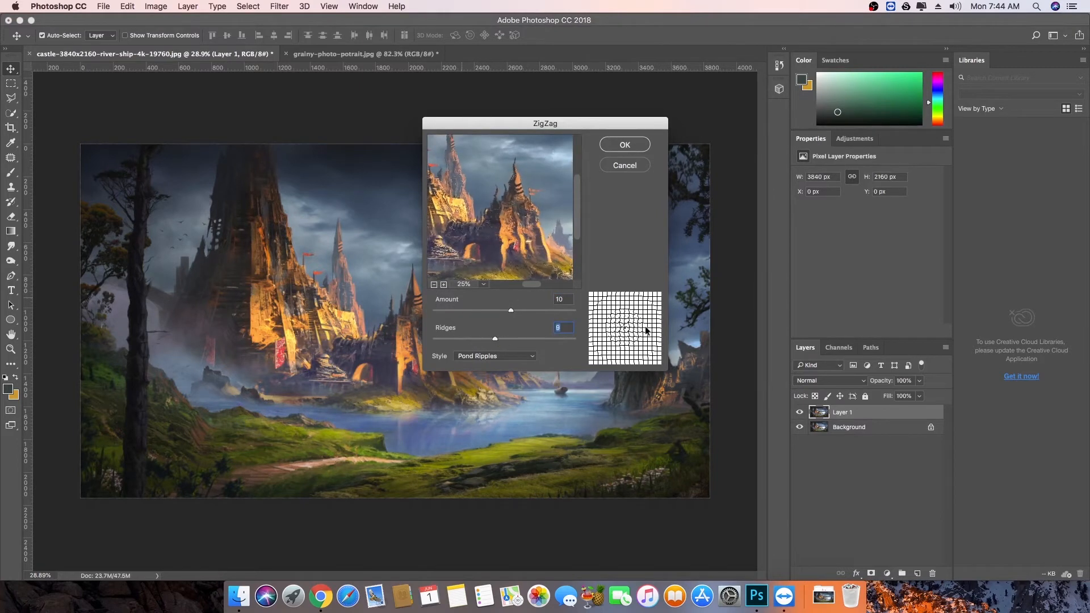
pyautogui.moveTo(530, 339); pyautogui.dragTo(435, 339)
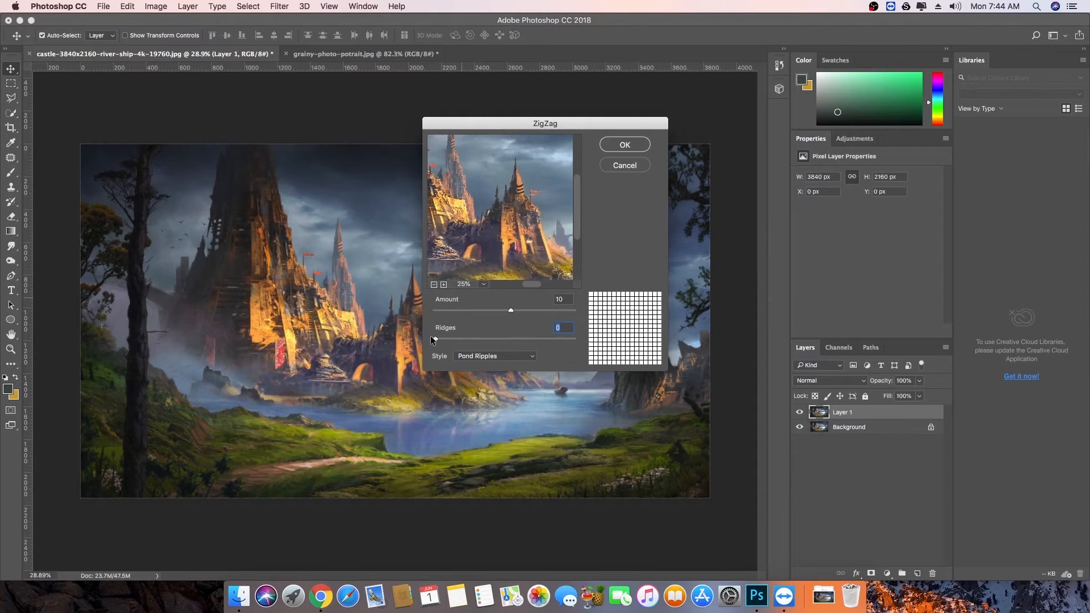
pyautogui.moveTo(512, 310); pyautogui.dragTo(557, 339)
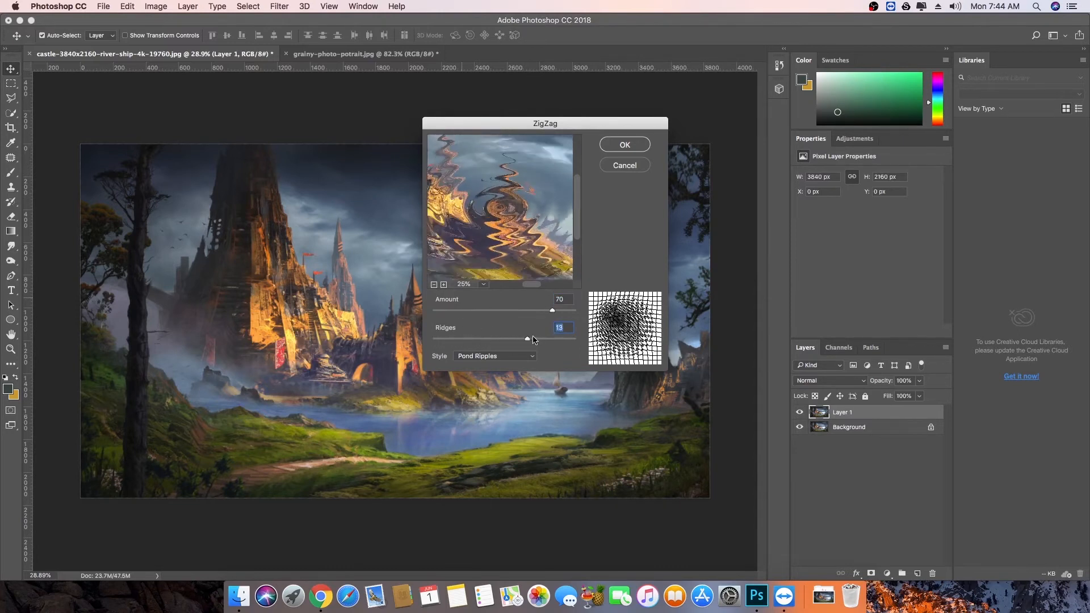
# Step: Raise the ZigZag filter to an amount of 84 and 20 ridges, apply it to Layer 1, and undo it
pyautogui.click(434, 284)
pyautogui.click(433, 285)
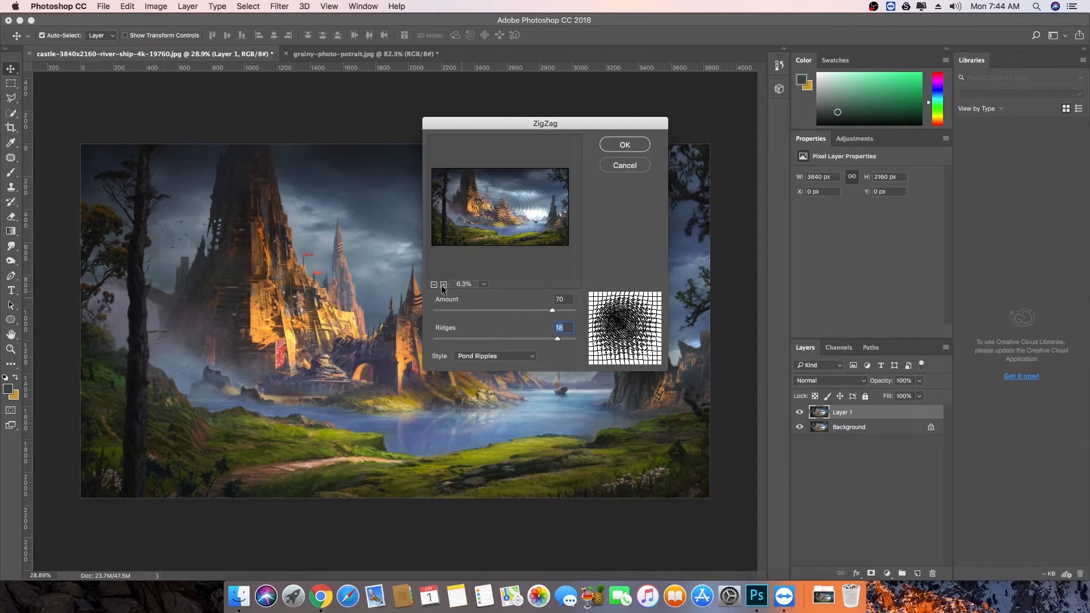
pyautogui.click(443, 285)
pyautogui.click(507, 311)
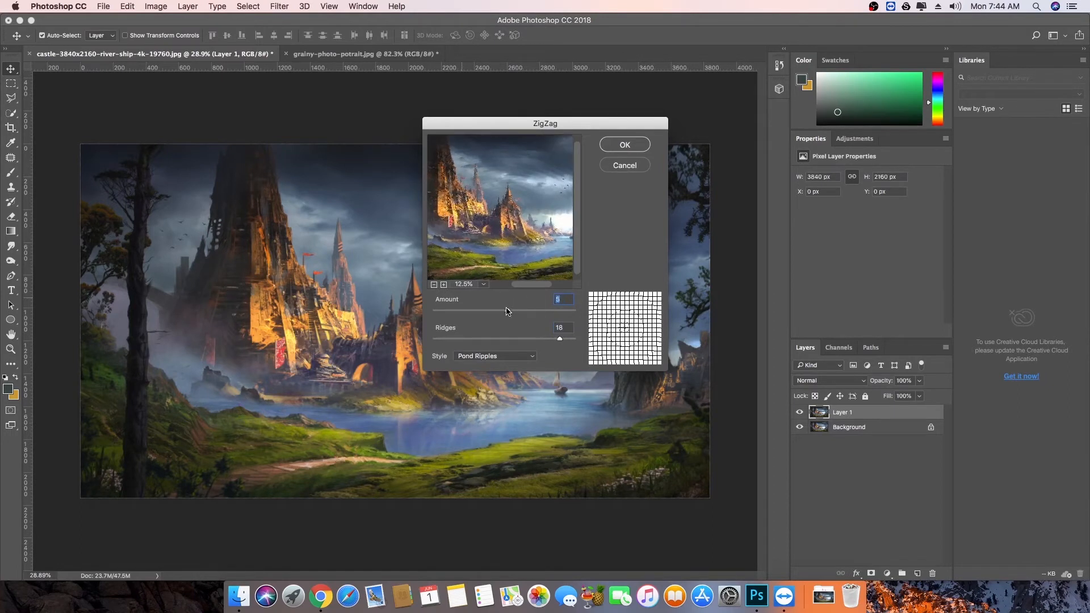
pyautogui.moveTo(507, 310); pyautogui.dragTo(561, 311)
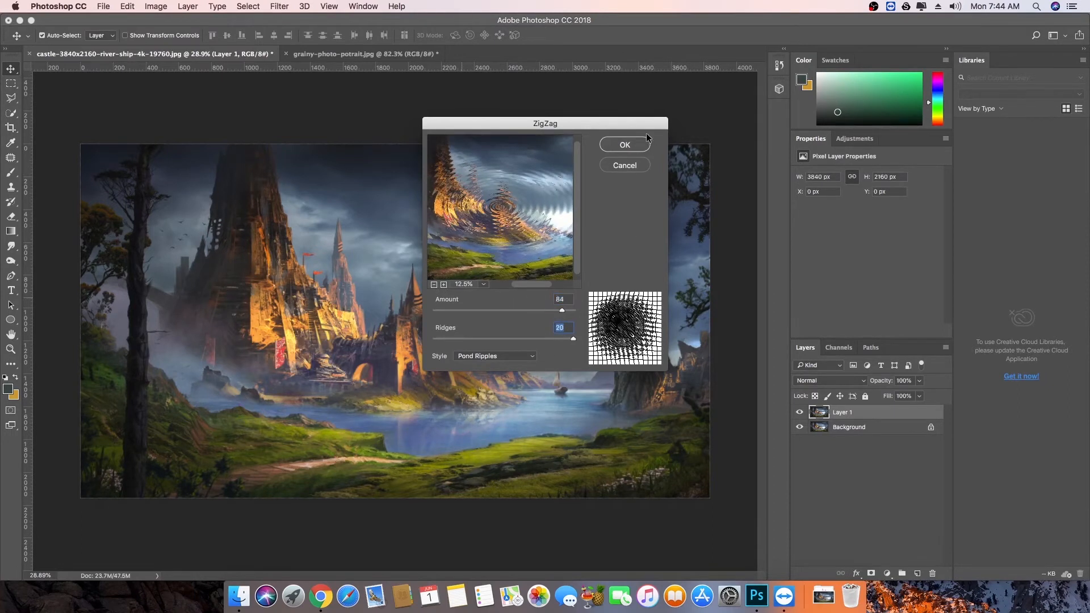
pyautogui.click(639, 146)
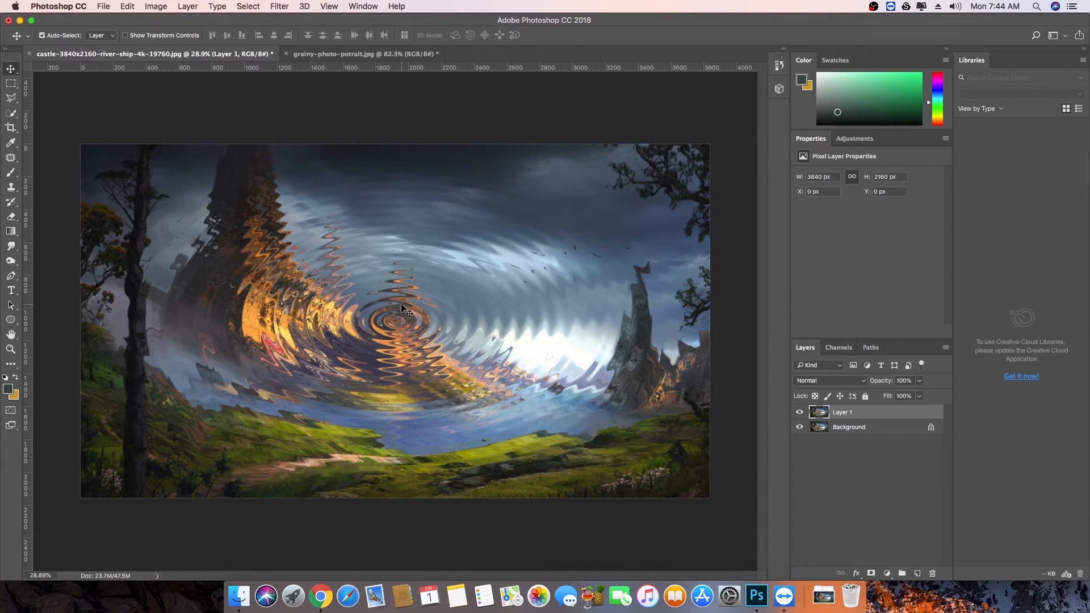
pyautogui.press('super+z')
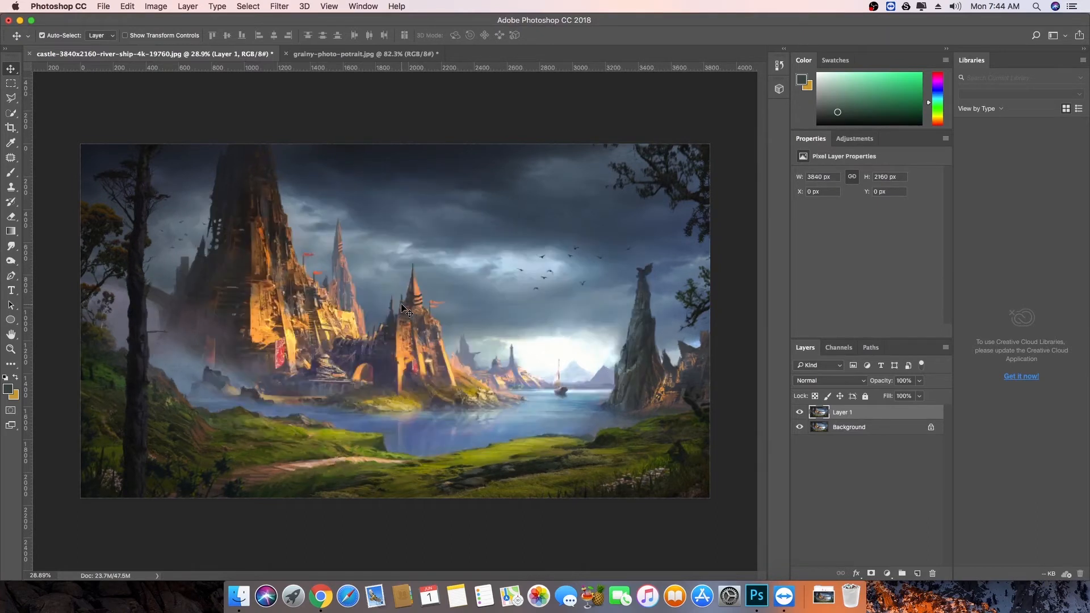
# Step: Examine the grain in the grainy-photo-potrait.jpg document alongside the castle document, and return to the castle image
pyautogui.click(280, 6)
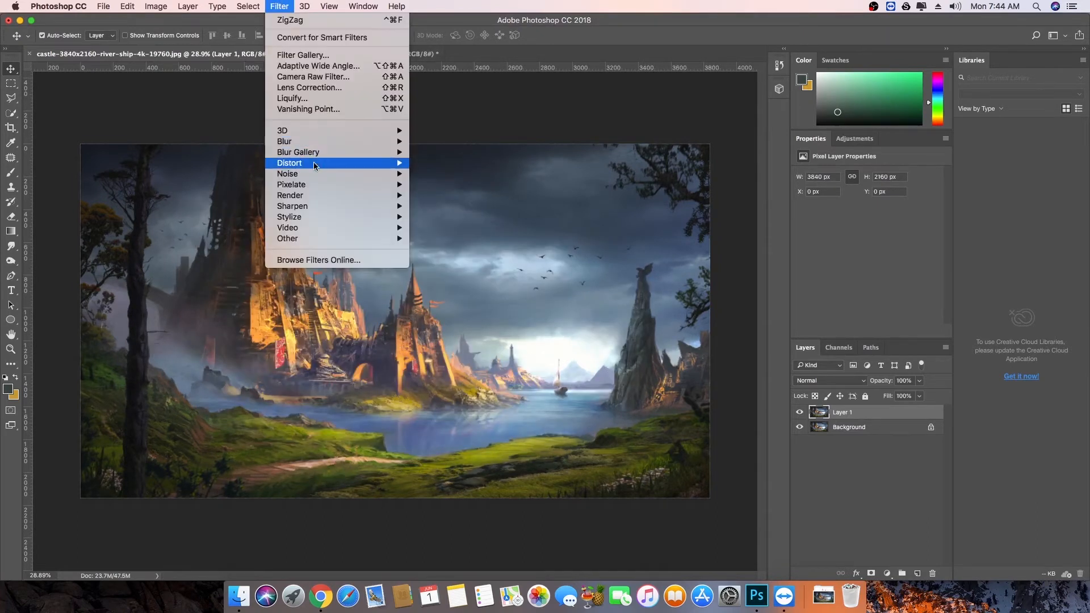
pyautogui.moveTo(315, 163)
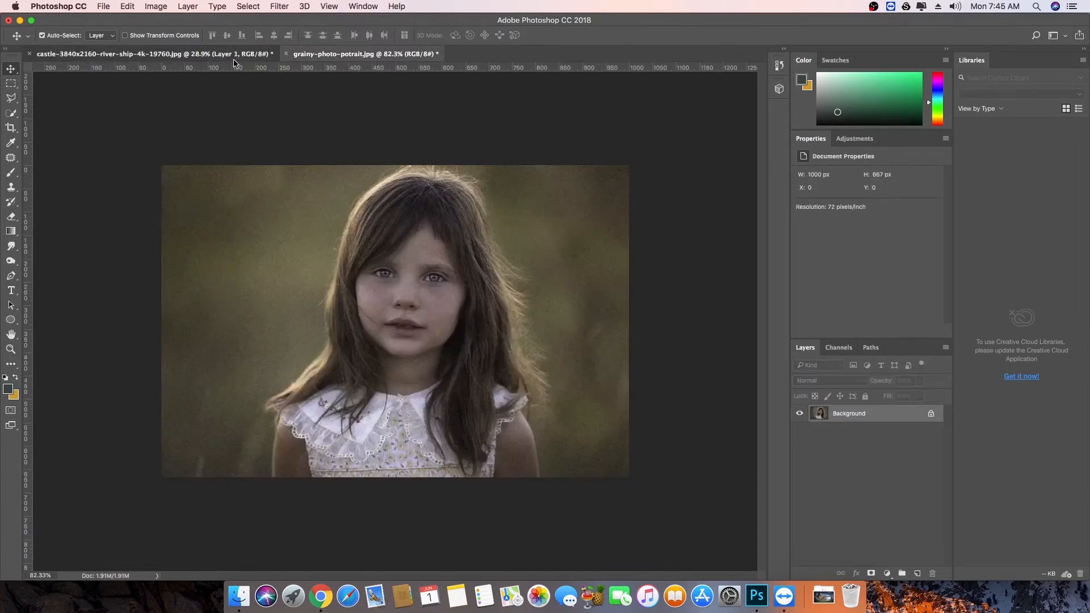
pyautogui.click(234, 59)
pyautogui.click(323, 57)
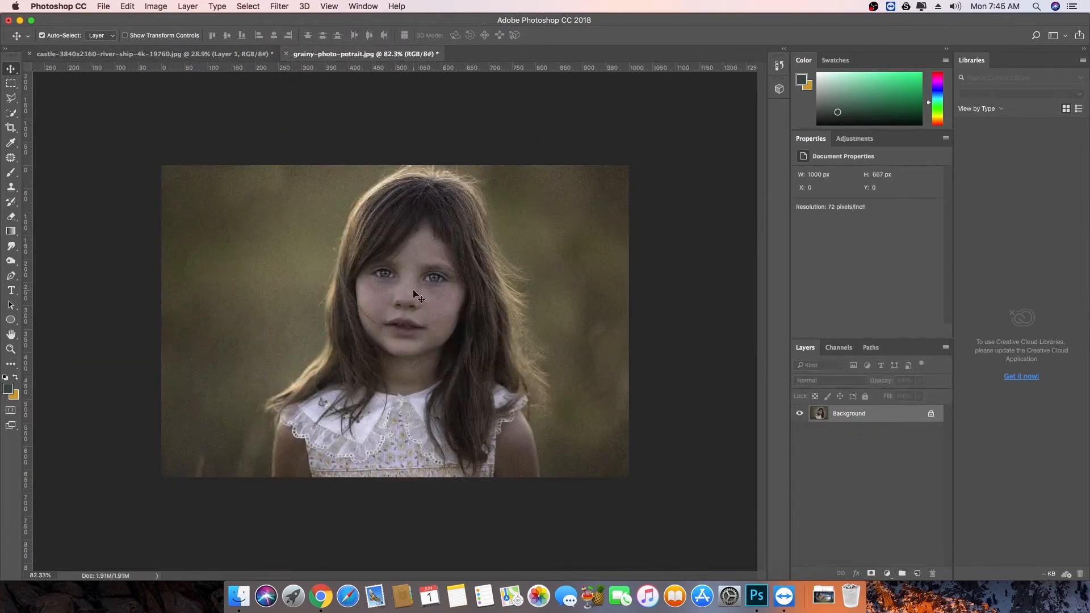
pyautogui.click(250, 55)
# Step: Preview monochromatic Add Noise on the castle's Layer 1 with Uniform distribution and an amount of 25.98%
pyautogui.click(274, 7)
pyautogui.moveTo(317, 175)
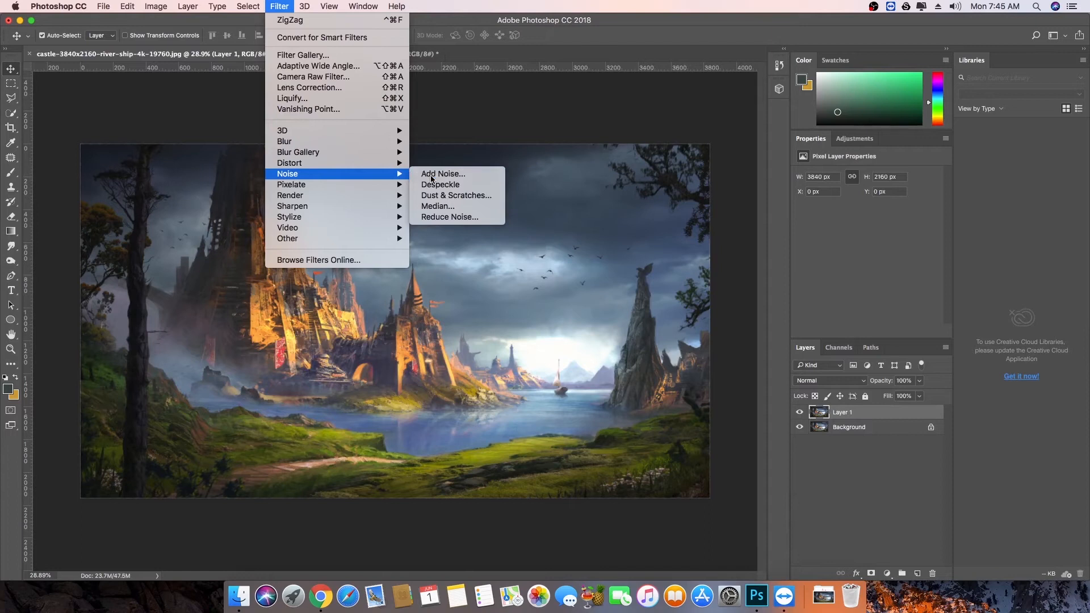
pyautogui.click(432, 178)
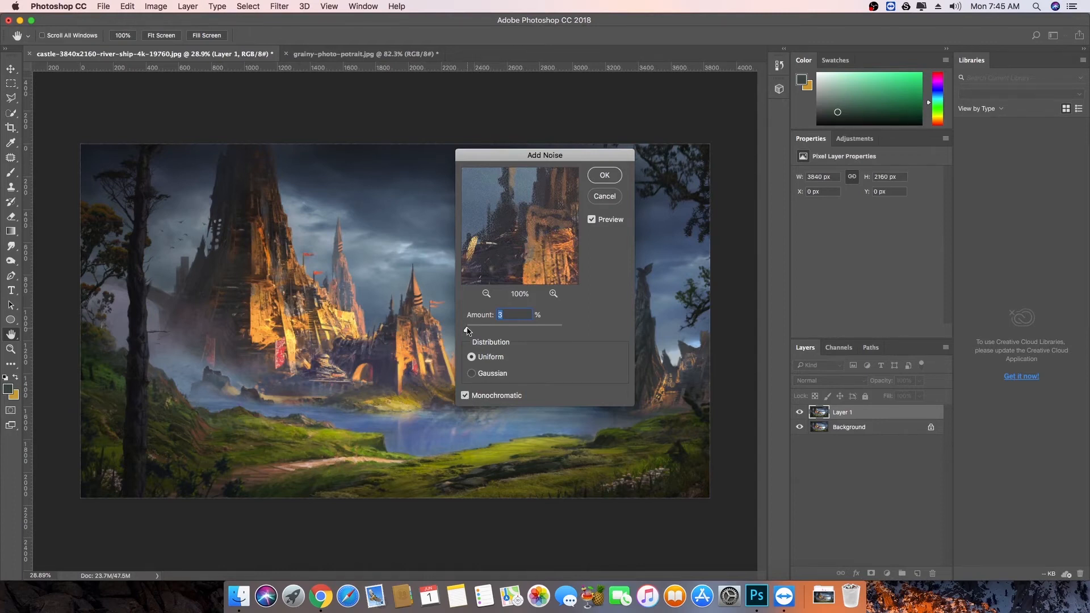
pyautogui.moveTo(467, 330)
pyautogui.mouseDown()
pyautogui.moveTo(488, 330)
pyautogui.moveTo(469, 335)
pyautogui.mouseUp()
pyautogui.moveTo(533, 159); pyautogui.dragTo(606, 172)
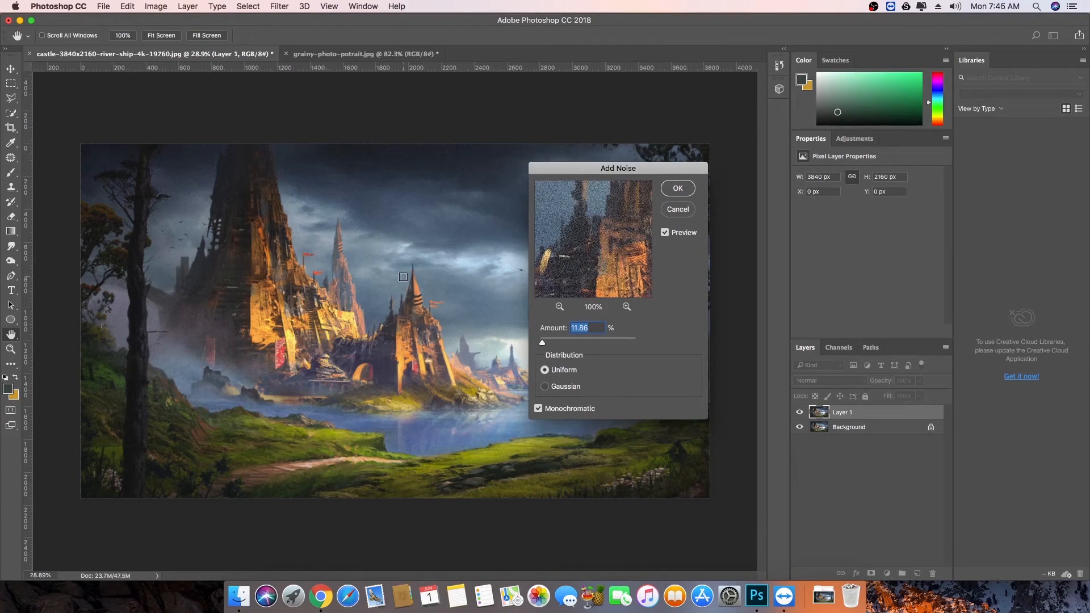
pyautogui.moveTo(571, 169); pyautogui.dragTo(535, 165)
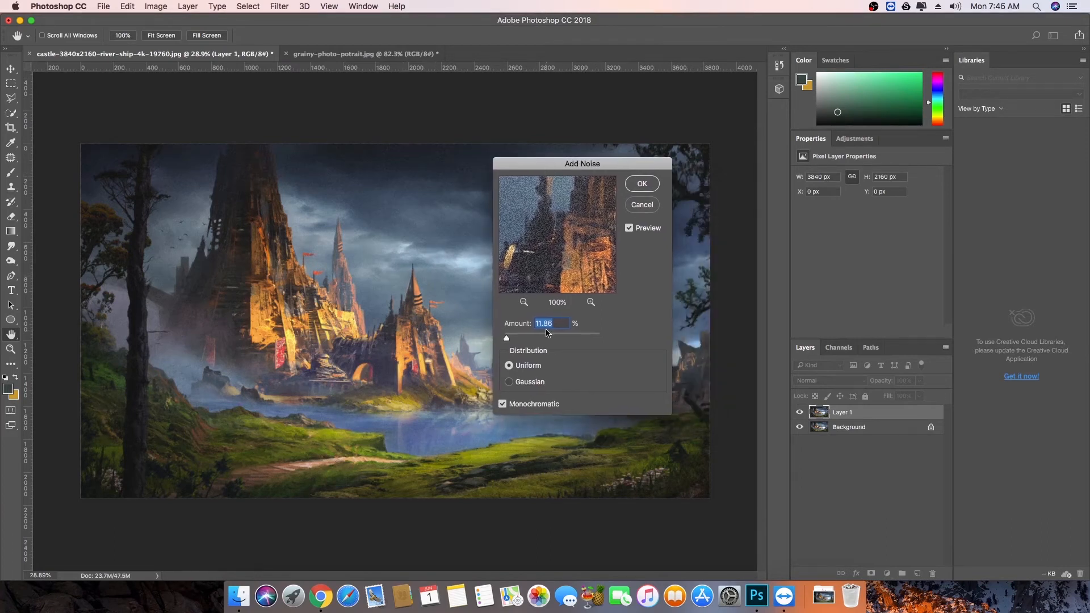
pyautogui.moveTo(506, 339); pyautogui.dragTo(513, 341)
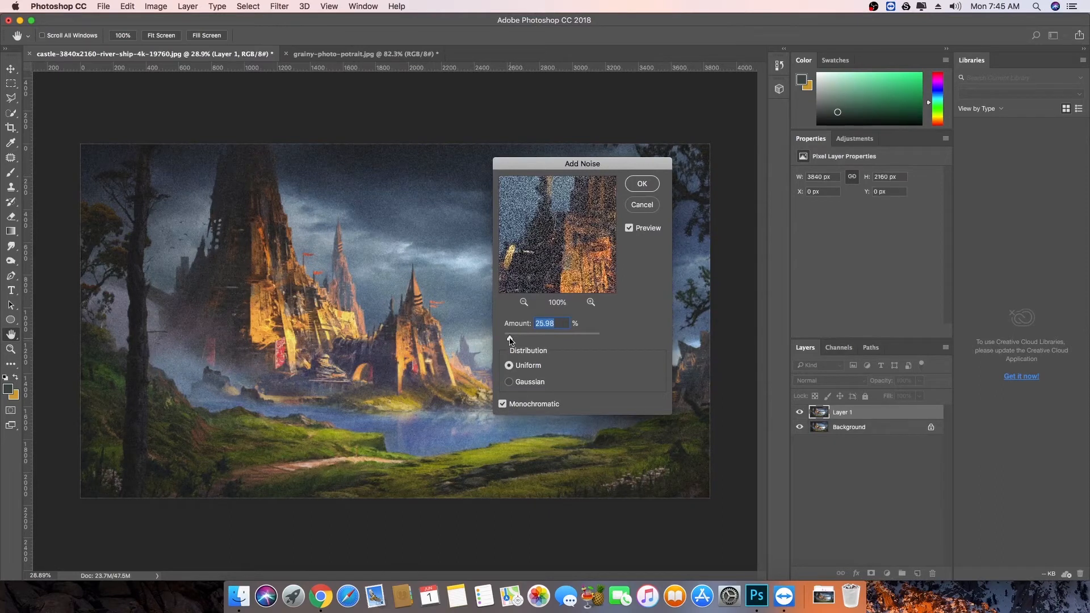
pyautogui.moveTo(563, 163); pyautogui.dragTo(451, 137)
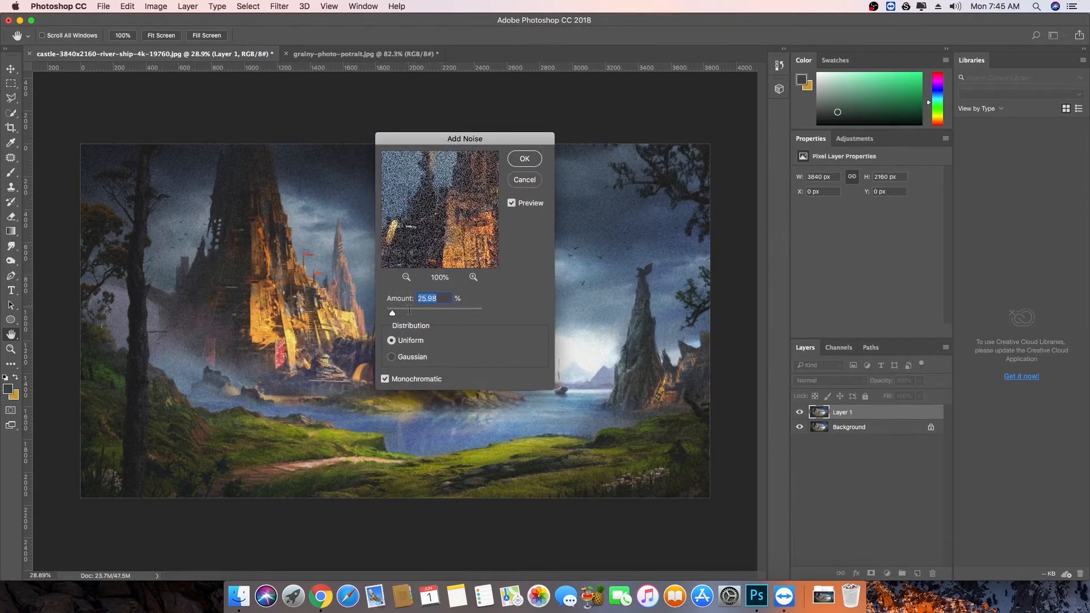
# Step: Compare Gaussian and Uniform noise distribution, apply the Add Noise filter with Uniform, and undo it
pyautogui.click(406, 357)
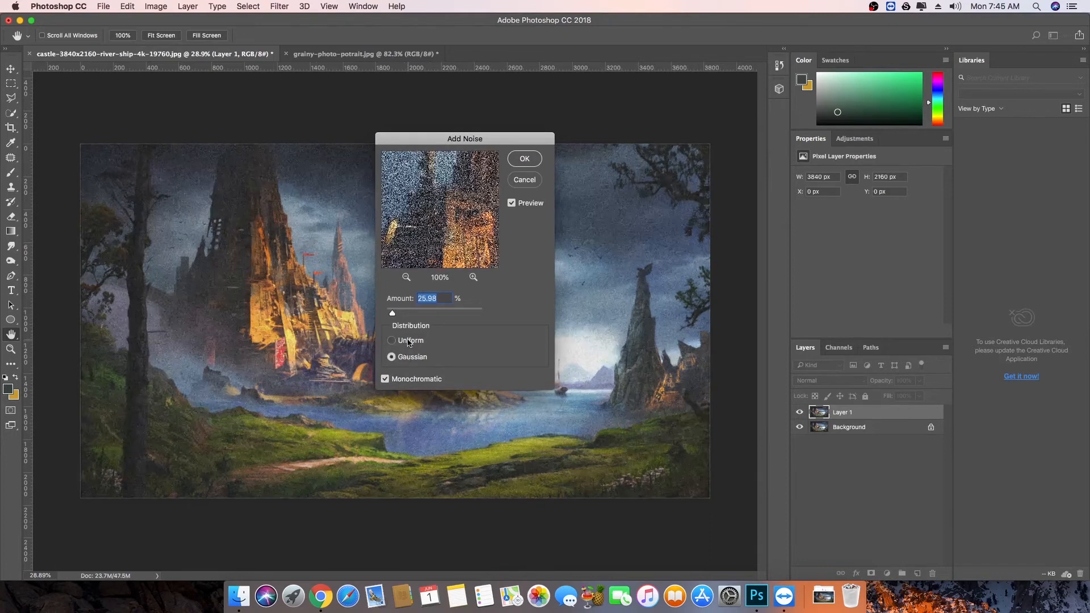
pyautogui.click(408, 339)
pyautogui.click(406, 357)
pyautogui.click(408, 340)
pyautogui.click(406, 357)
pyautogui.click(400, 341)
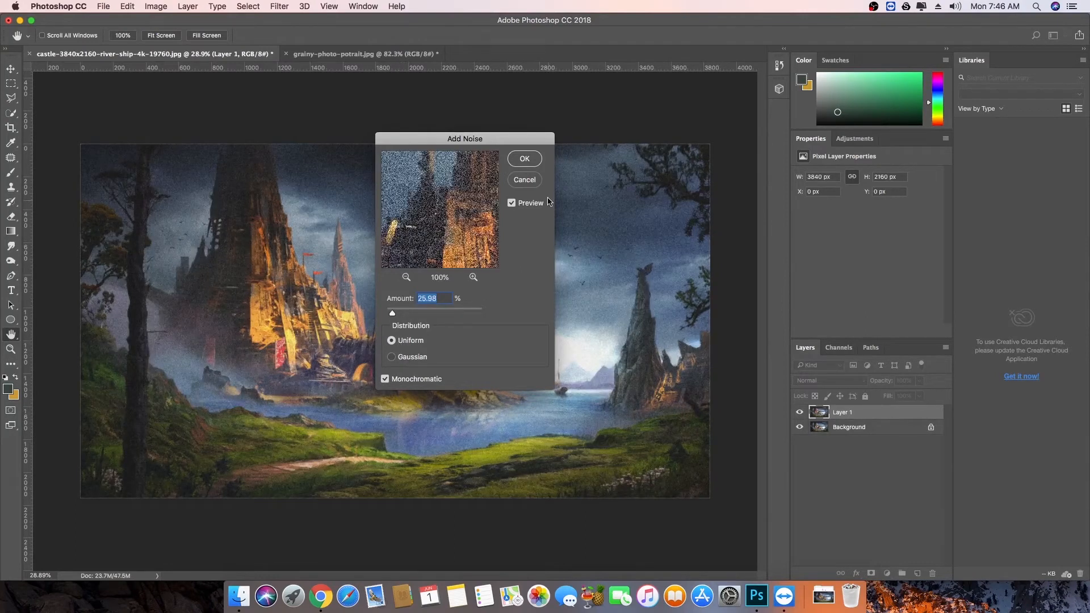
pyautogui.click(524, 159)
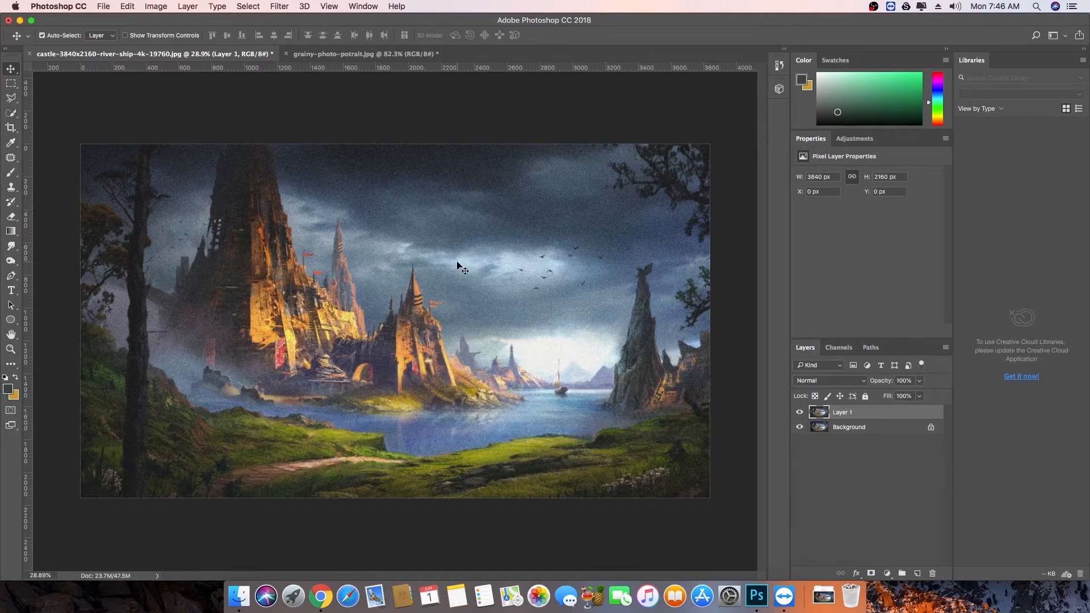
pyautogui.press('super+z')
# Step: Apply the Despeckle filter to the castle's Layer 1 and inspect the tower details up close
pyautogui.click(281, 7)
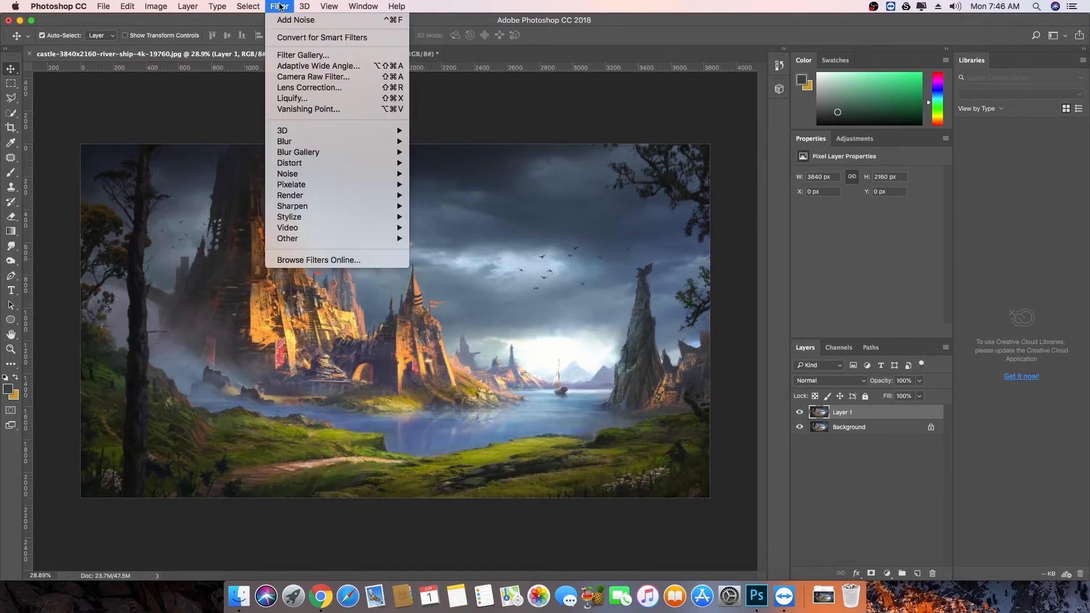
pyautogui.moveTo(322, 142)
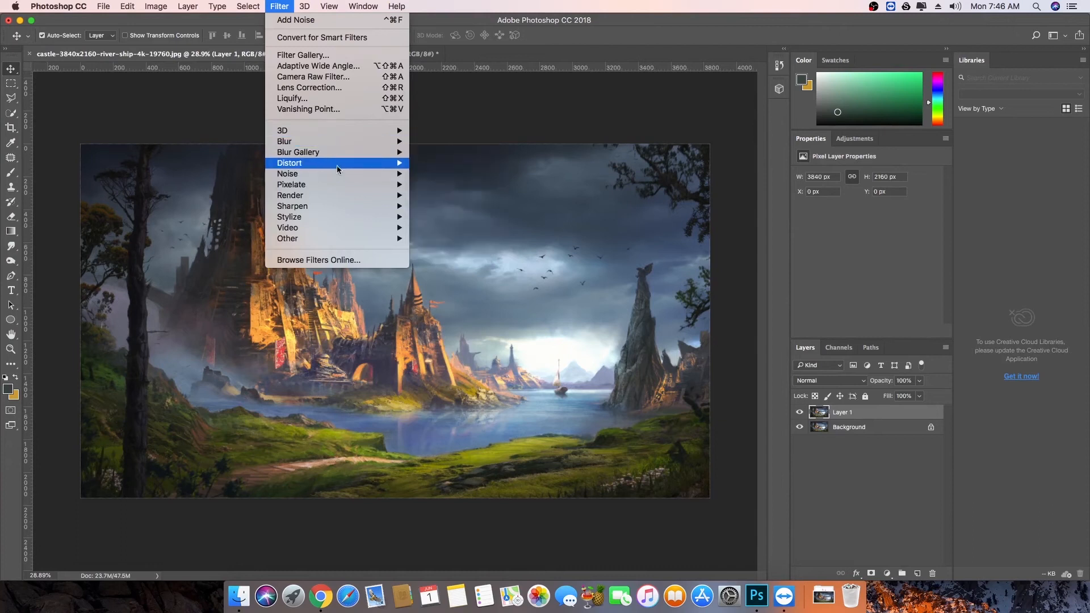
pyautogui.moveTo(333, 174)
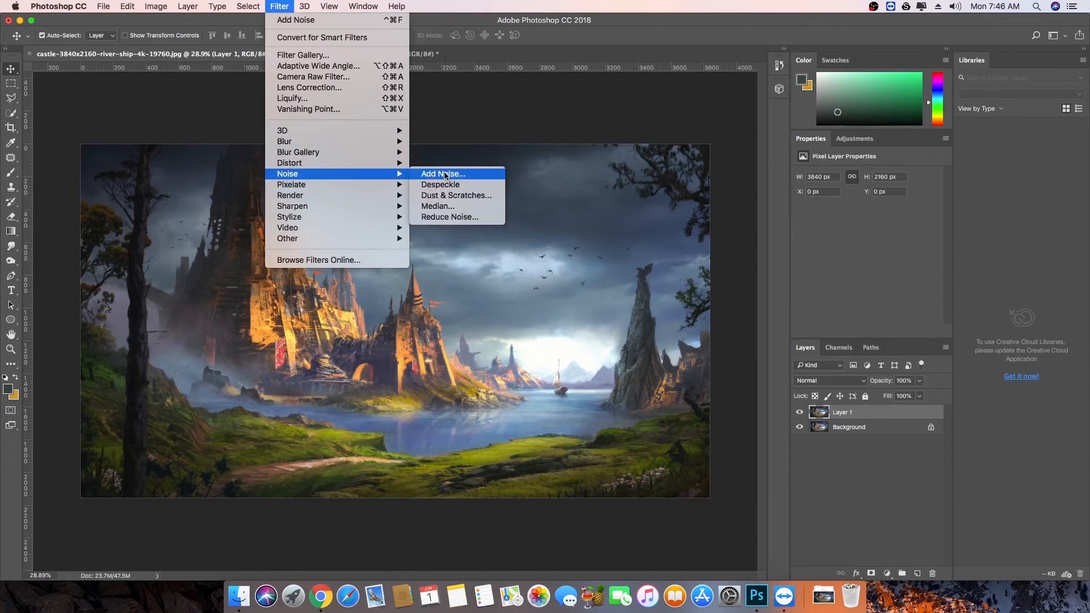
pyautogui.click(460, 185)
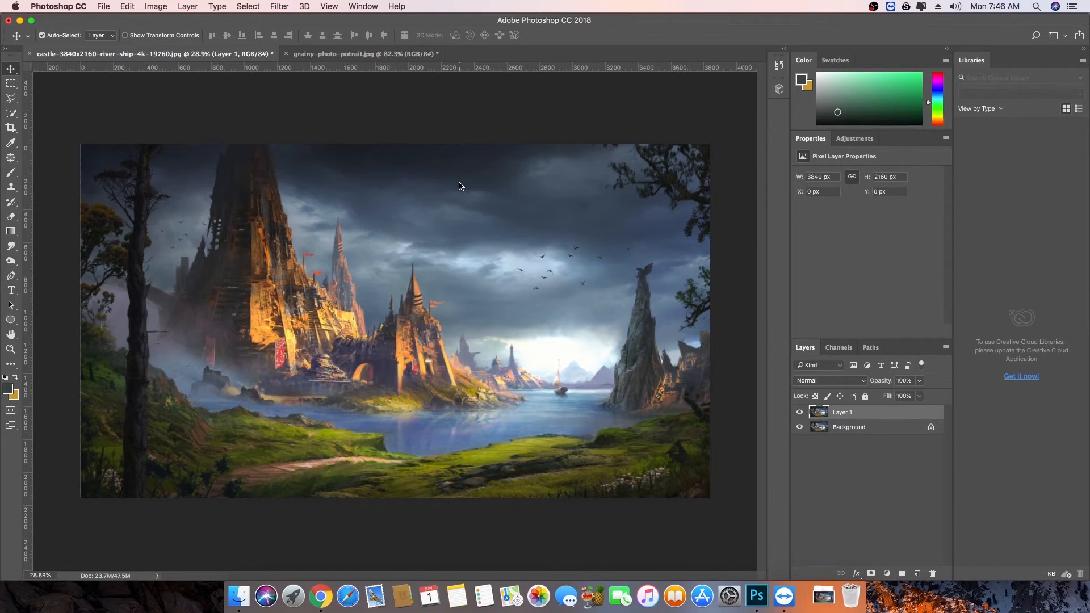
pyautogui.scroll(8, 301, 293)
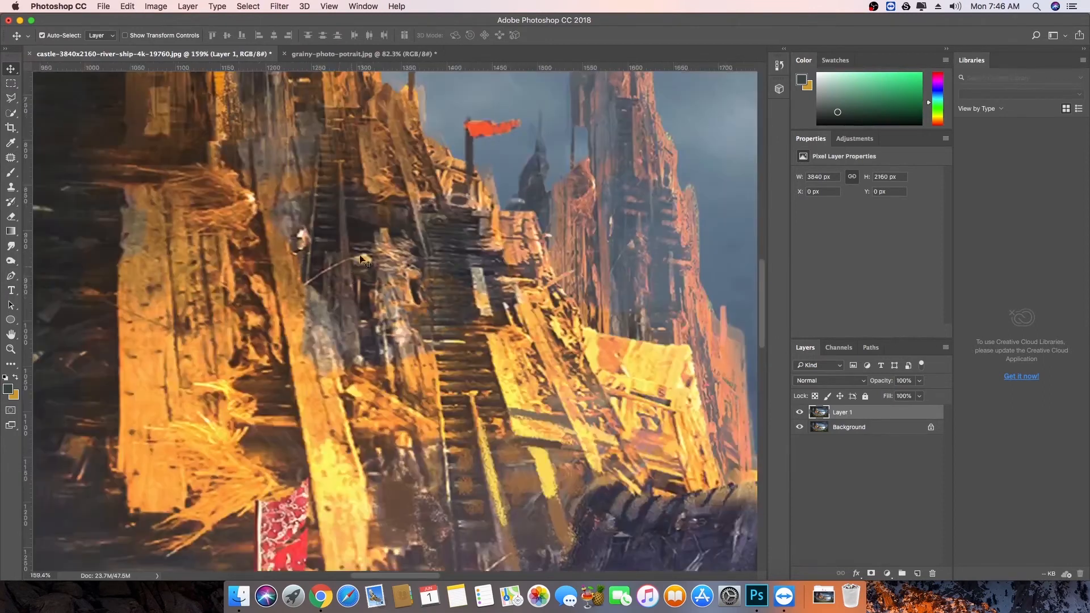
pyautogui.scroll(-5, 361, 256)
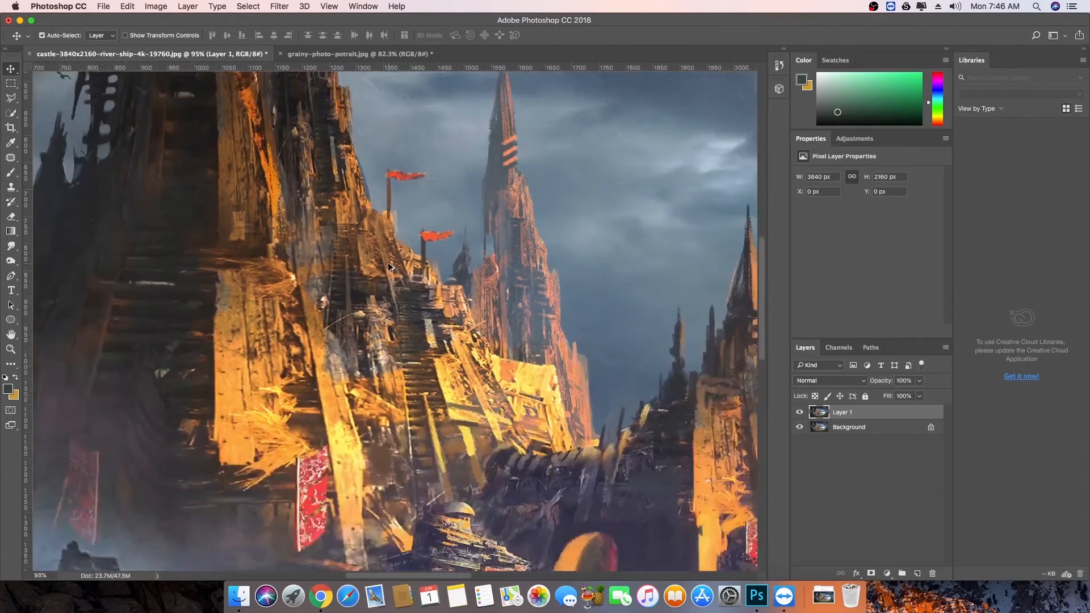
pyautogui.scroll(5, 388, 262)
pyautogui.hscroll(3, 388, 263)
# Step: Apply the Despeckle filter to Layer 1 a second time
pyautogui.click(270, 7)
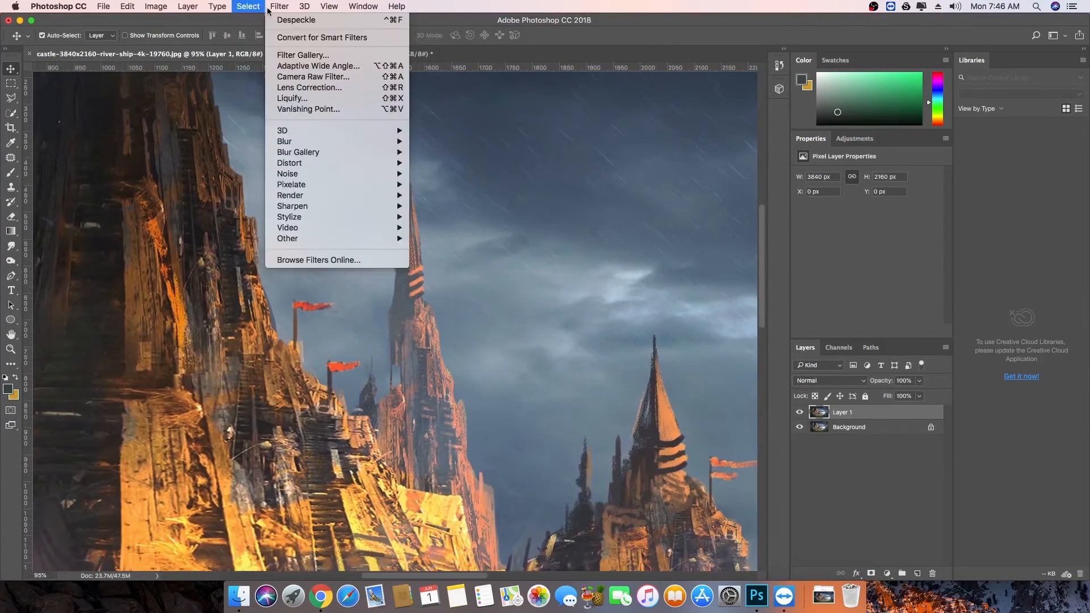
pyautogui.moveTo(340, 173)
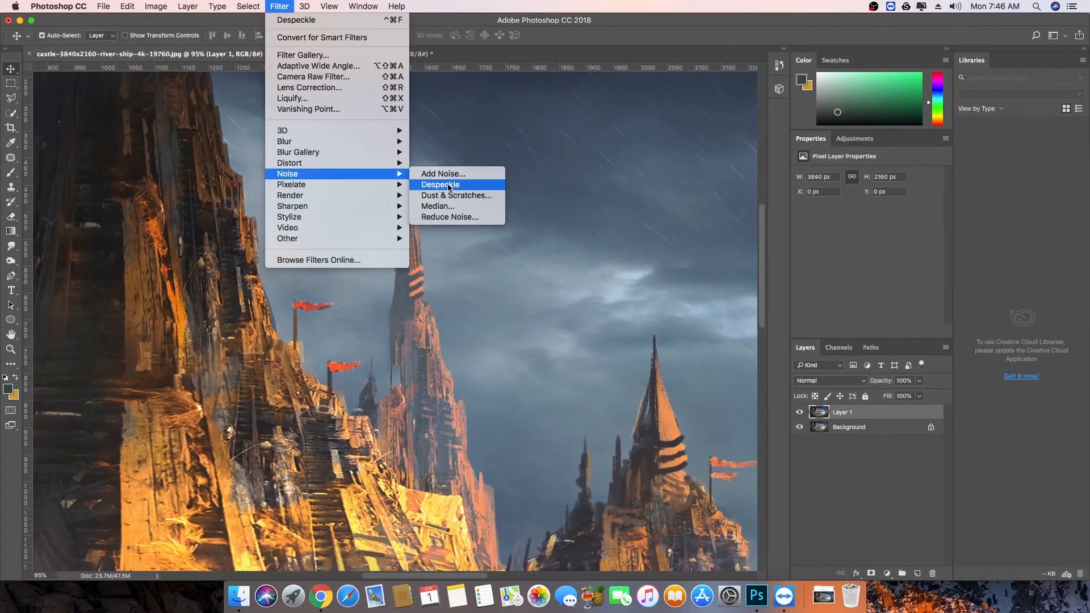
pyautogui.click(449, 184)
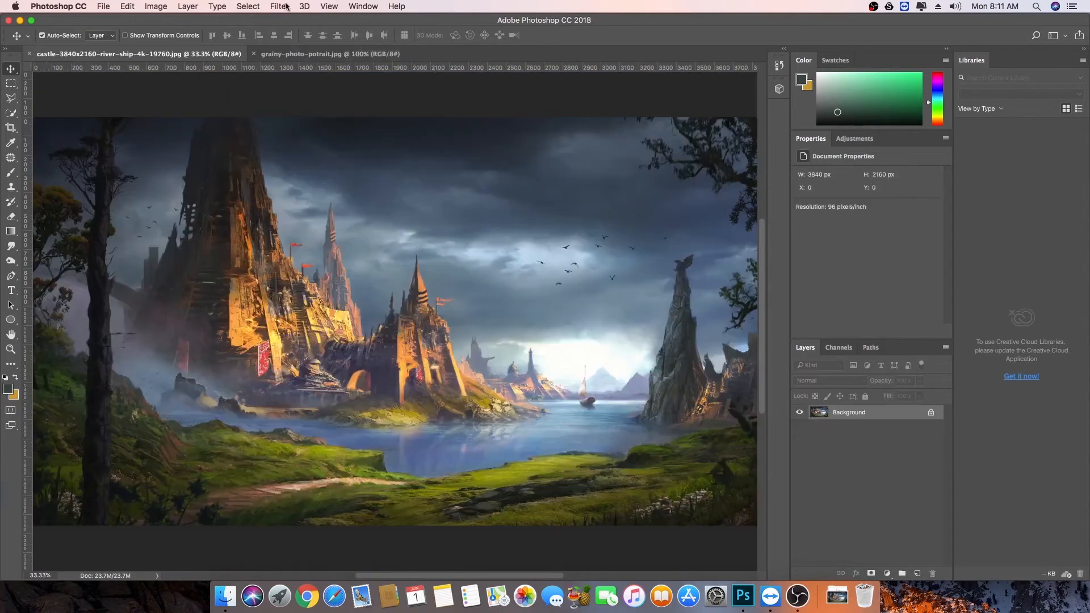
# Step: Preview Dust & Scratches on the castle's Background with a radius of 19 pixels and a threshold of 61 levels, and cancel it
pyautogui.click(281, 7)
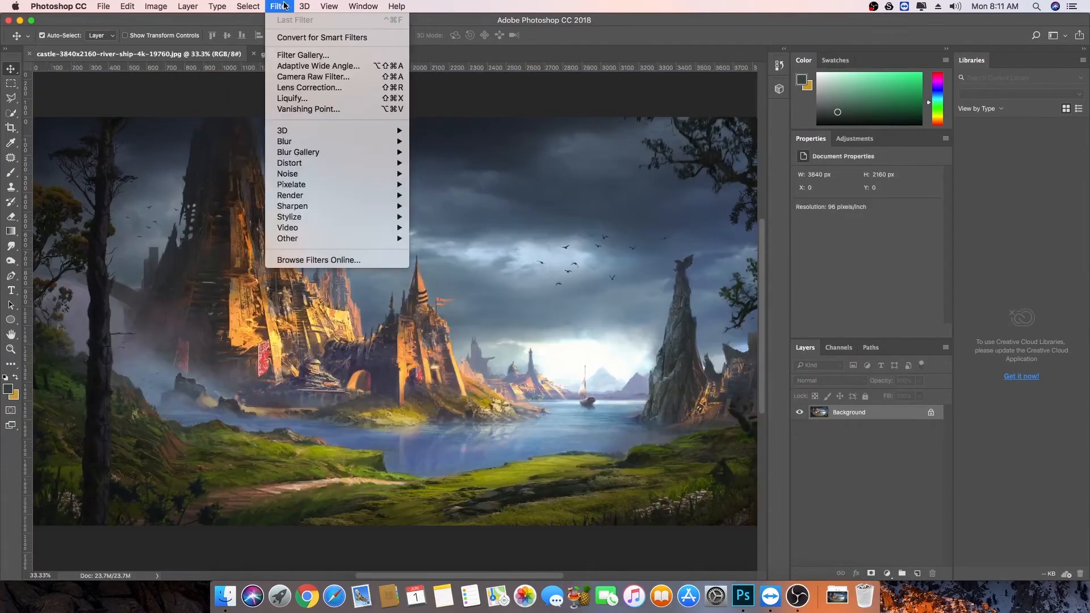
pyautogui.moveTo(329, 173)
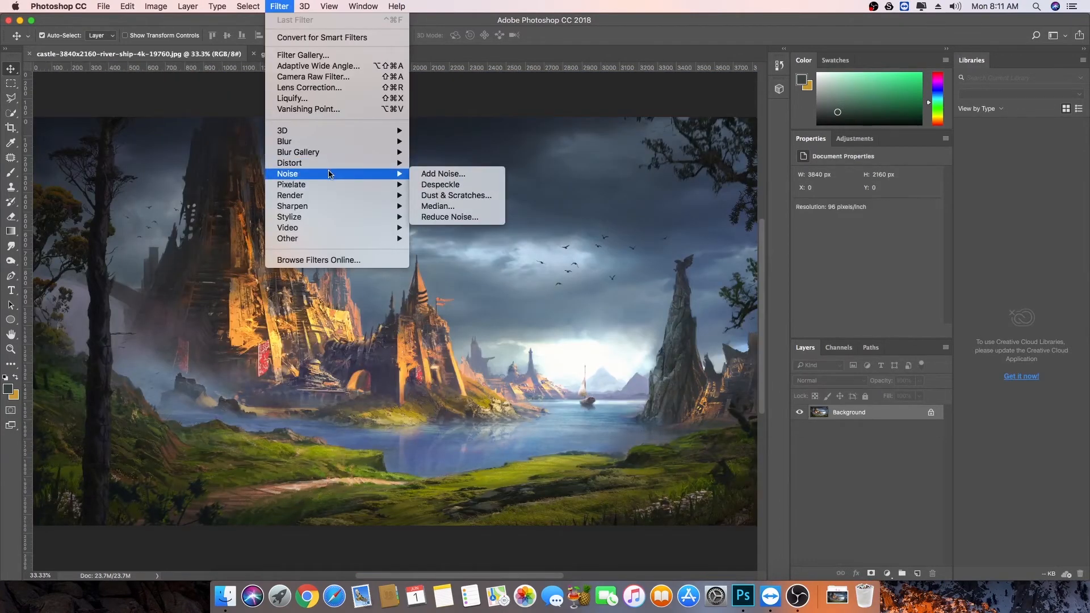
pyautogui.click(463, 195)
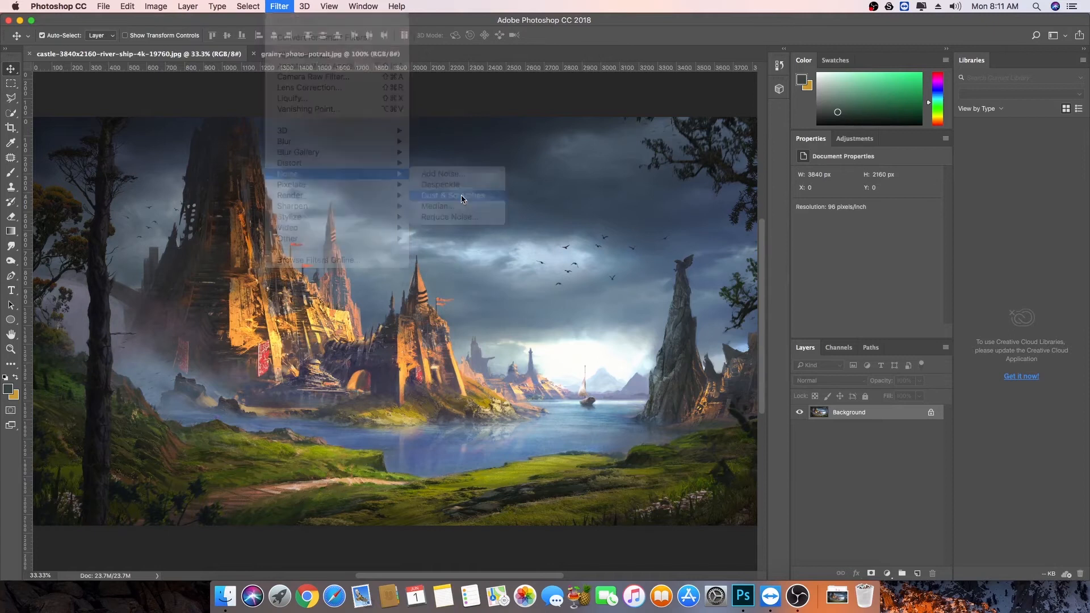
pyautogui.moveTo(463, 349); pyautogui.dragTo(505, 376)
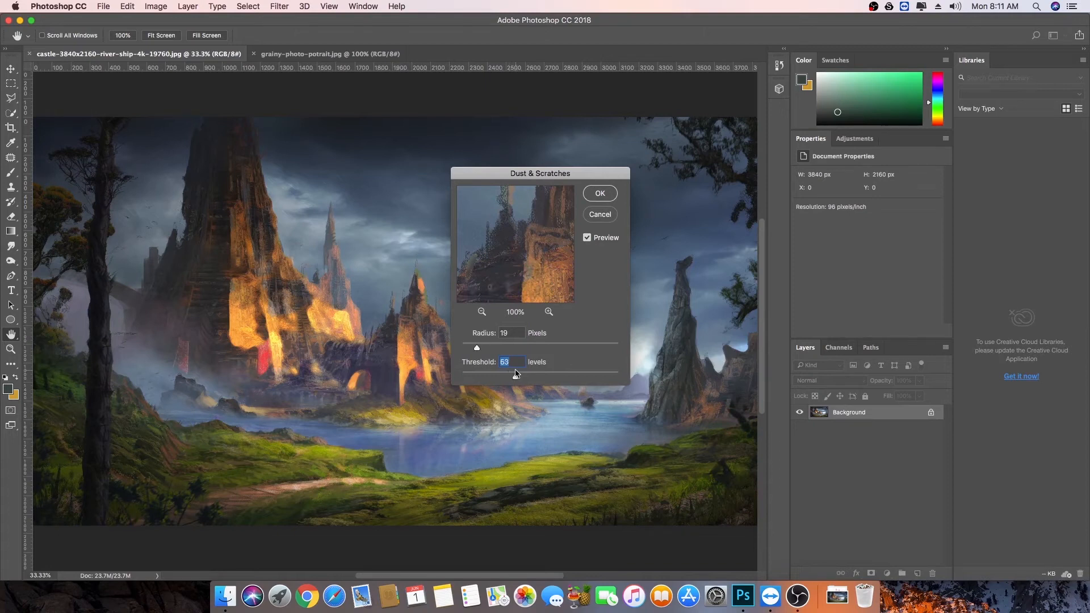
pyautogui.moveTo(504, 377)
pyautogui.mouseDown()
pyautogui.moveTo(523, 376)
pyautogui.moveTo(488, 377)
pyautogui.moveTo(514, 377)
pyautogui.mouseUp()
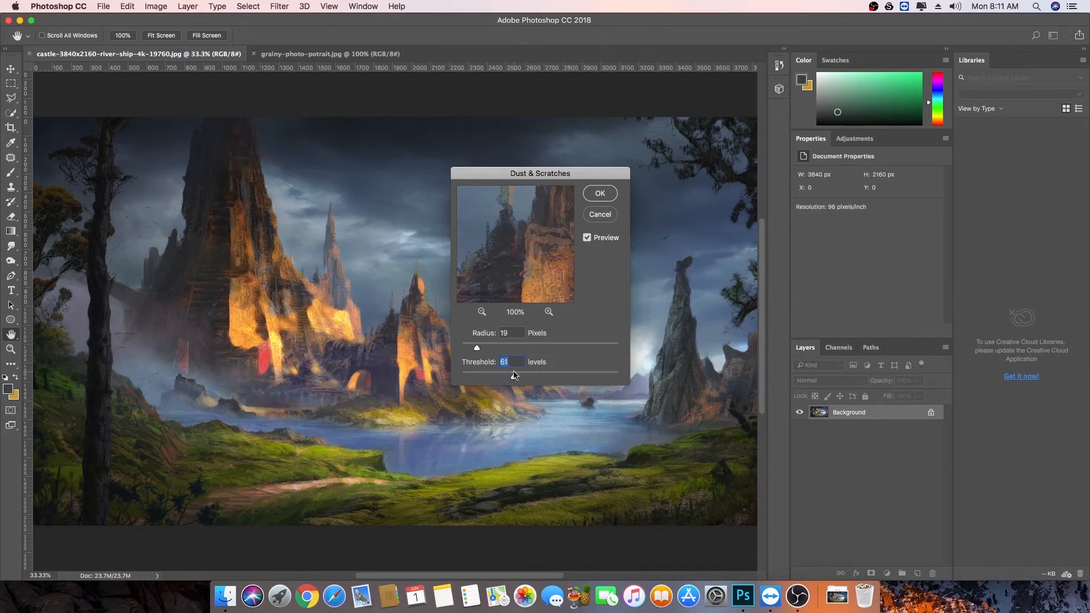
pyautogui.click(604, 218)
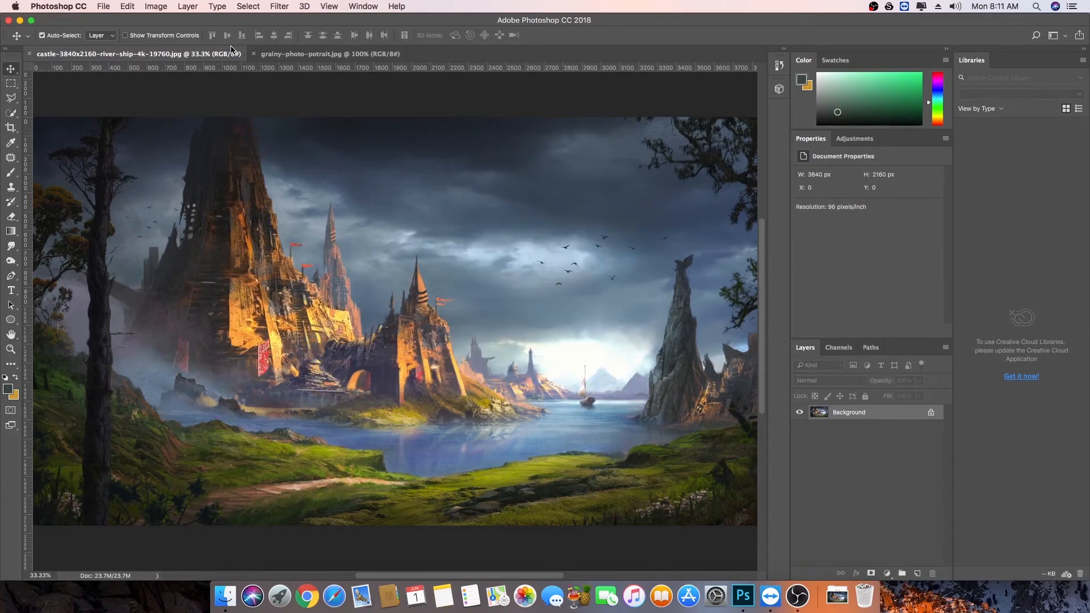
# Step: Preview the Median filter on the castle's Background with a radius of 169 pixels, and cancel it
pyautogui.click(273, 8)
pyautogui.moveTo(310, 176)
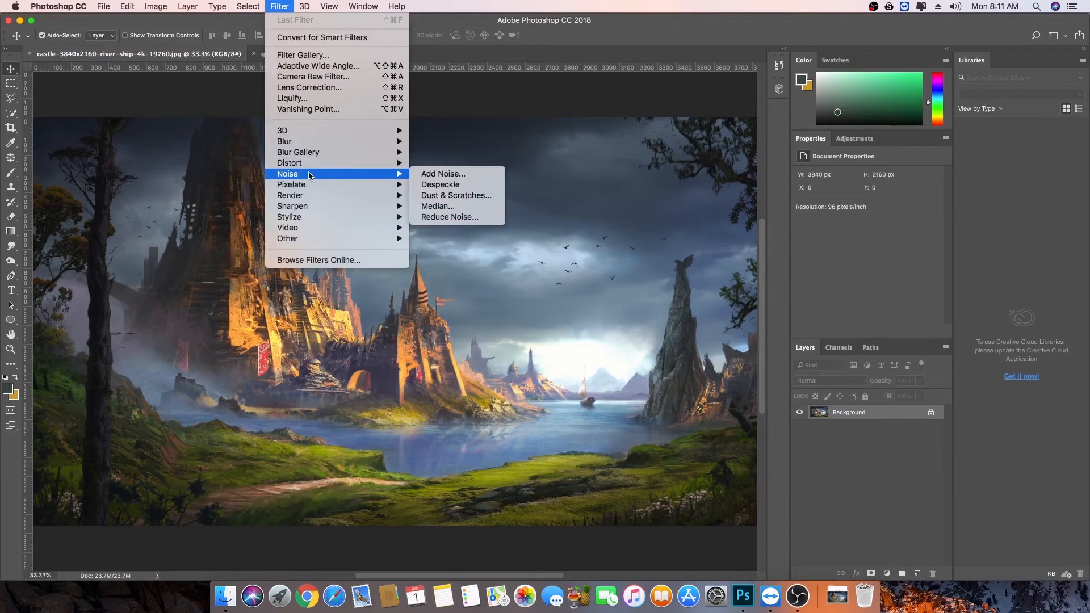
pyautogui.click(466, 206)
pyautogui.moveTo(500, 189); pyautogui.dragTo(492, 189)
pyautogui.moveTo(459, 364); pyautogui.dragTo(535, 364)
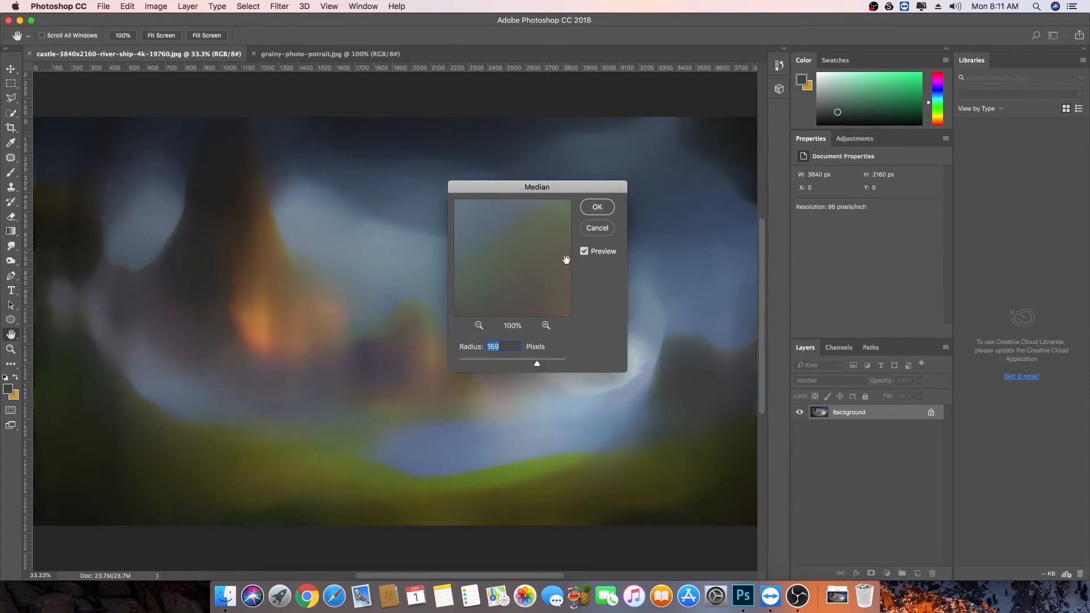
pyautogui.click(595, 229)
# Step: Switch to the grainy-photo-potrait.jpg document and open the Reduce Noise filter with the girl's face in its preview
pyautogui.click(279, 7)
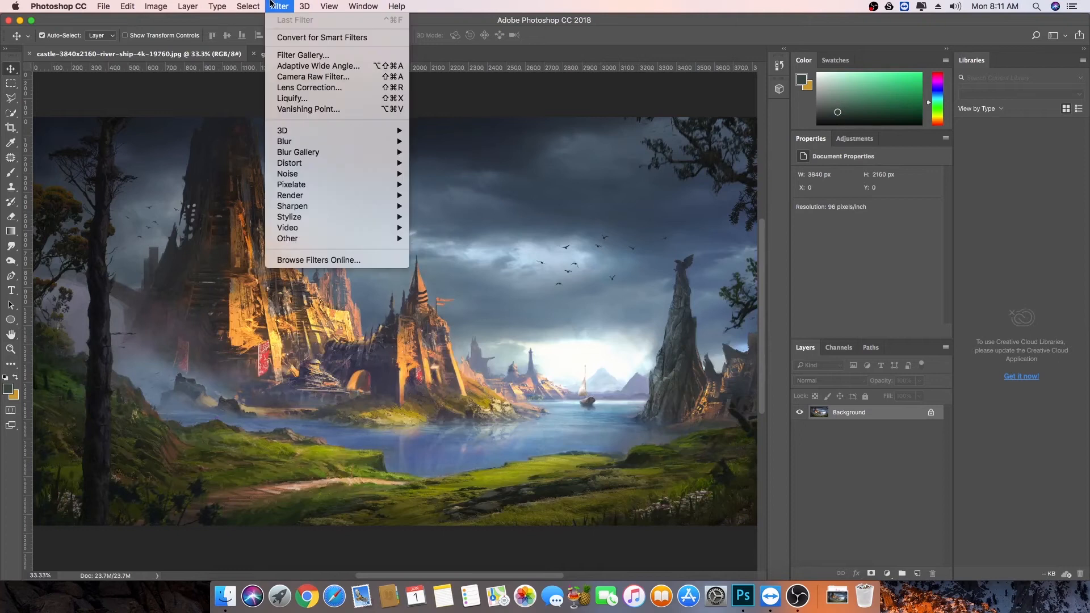
pyautogui.moveTo(326, 172)
pyautogui.click(187, 54)
pyautogui.click(285, 55)
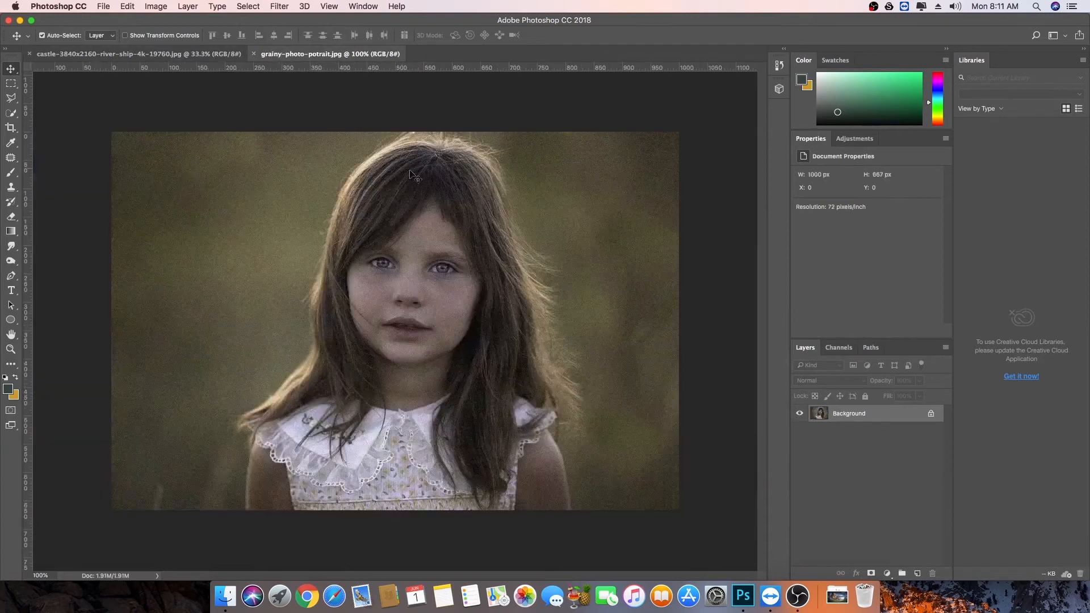
pyautogui.click(279, 7)
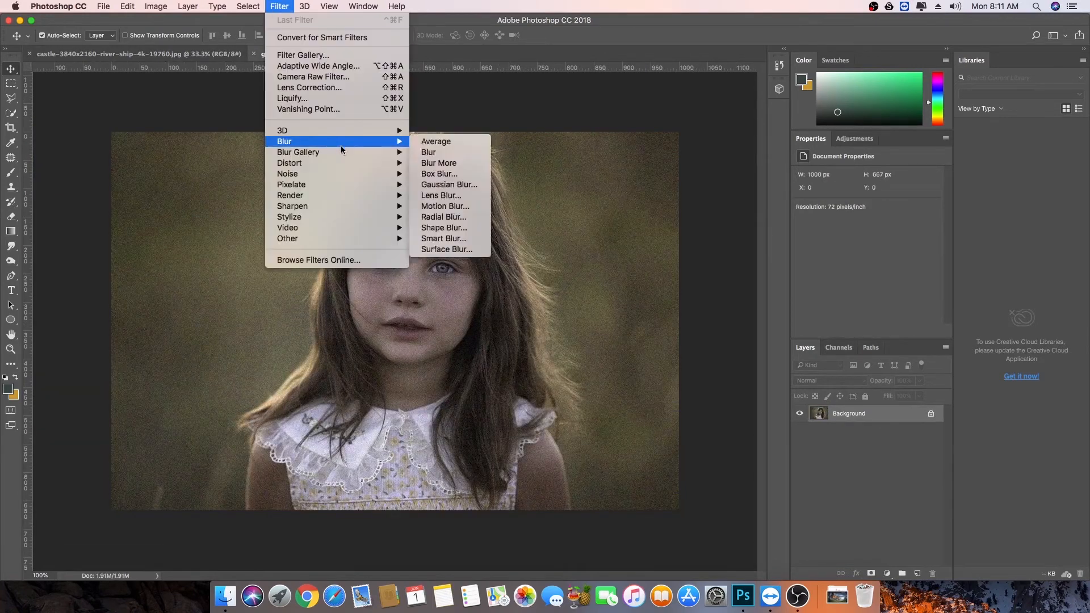
pyautogui.moveTo(339, 176)
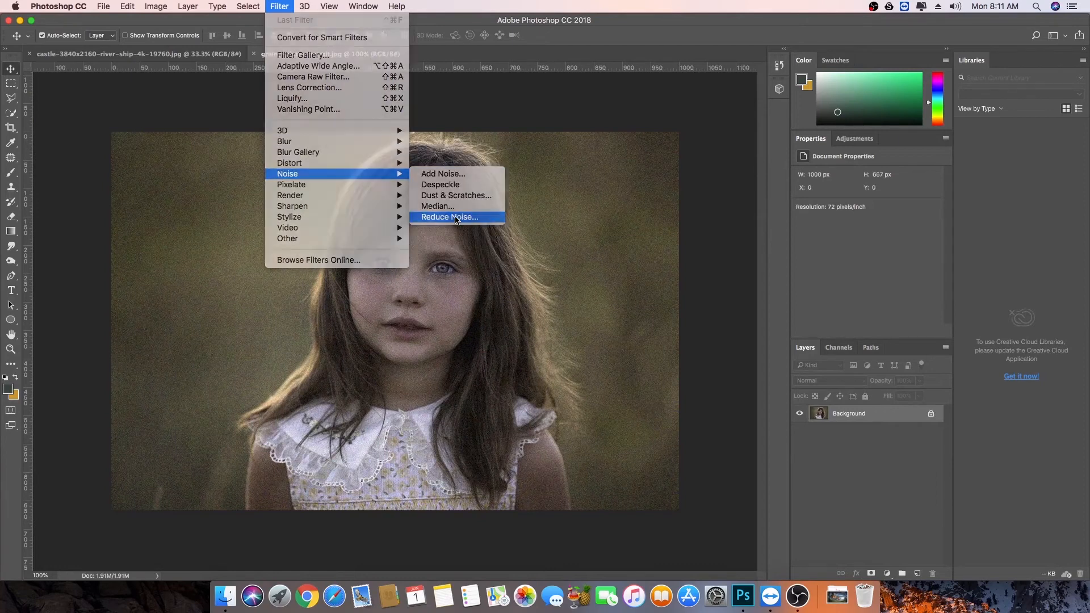
pyautogui.click(457, 216)
pyautogui.moveTo(516, 108); pyautogui.dragTo(434, 162)
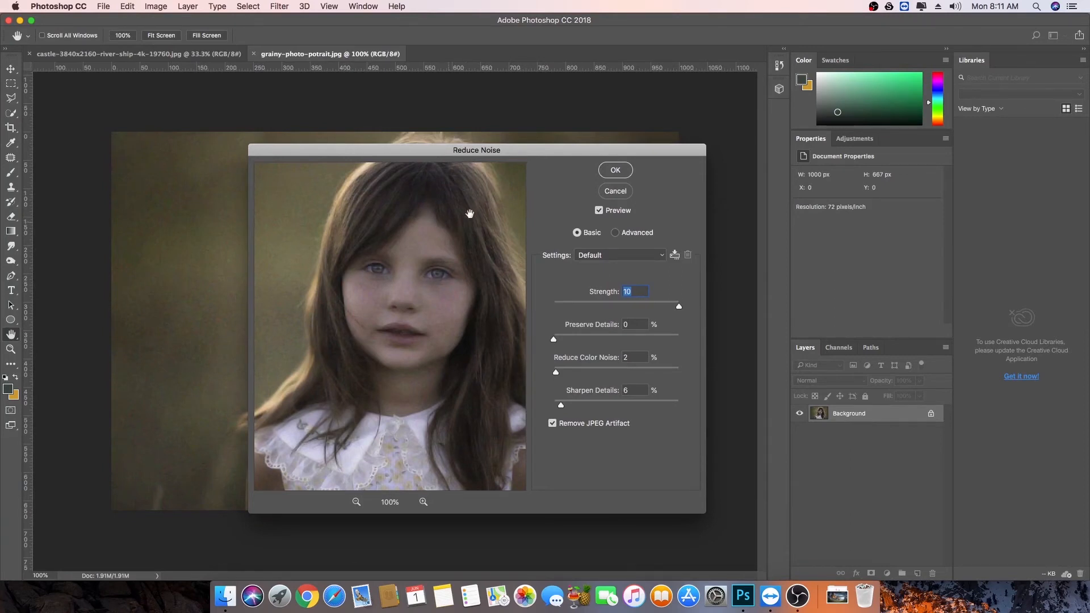
pyautogui.moveTo(466, 151); pyautogui.dragTo(467, 150)
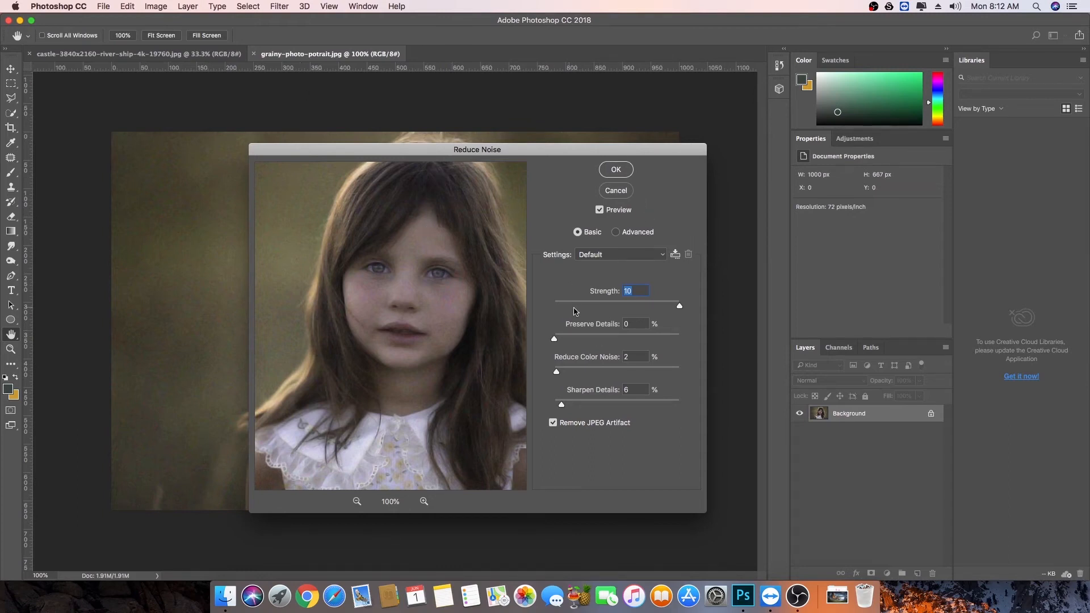
# Step: Try Reduce Noise with Strength 6 and Preserve Details 100%, and return to Strength 10 with Preserve Details 0%
pyautogui.moveTo(564, 307); pyautogui.dragTo(630, 316)
pyautogui.click(556, 338)
pyautogui.moveTo(557, 340); pyautogui.dragTo(552, 339)
pyautogui.moveTo(554, 339); pyautogui.dragTo(704, 334)
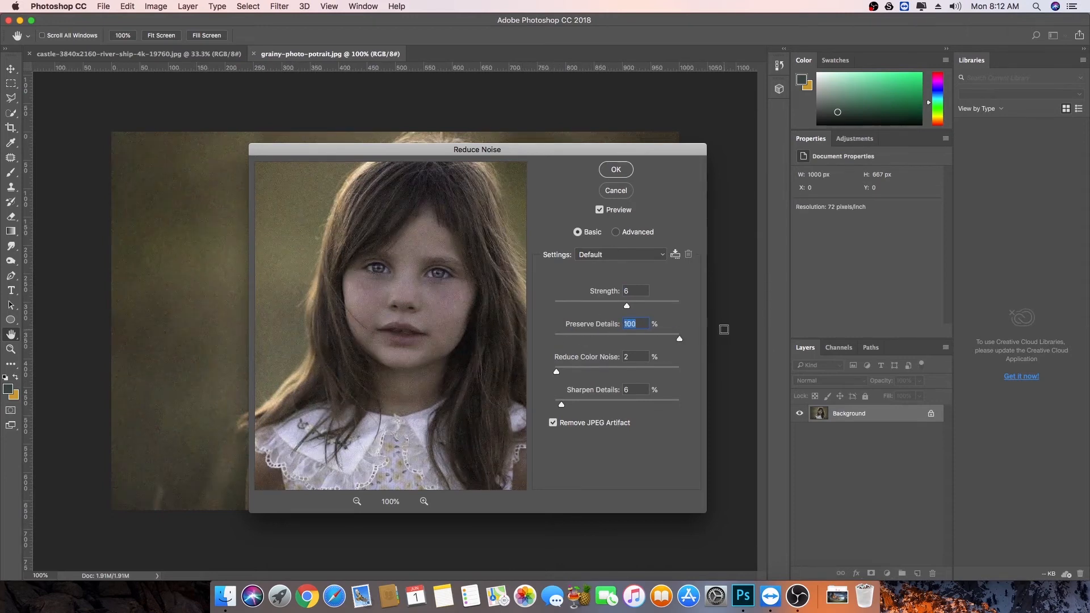
pyautogui.moveTo(584, 339); pyautogui.dragTo(552, 339)
pyautogui.moveTo(628, 309); pyautogui.dragTo(689, 307)
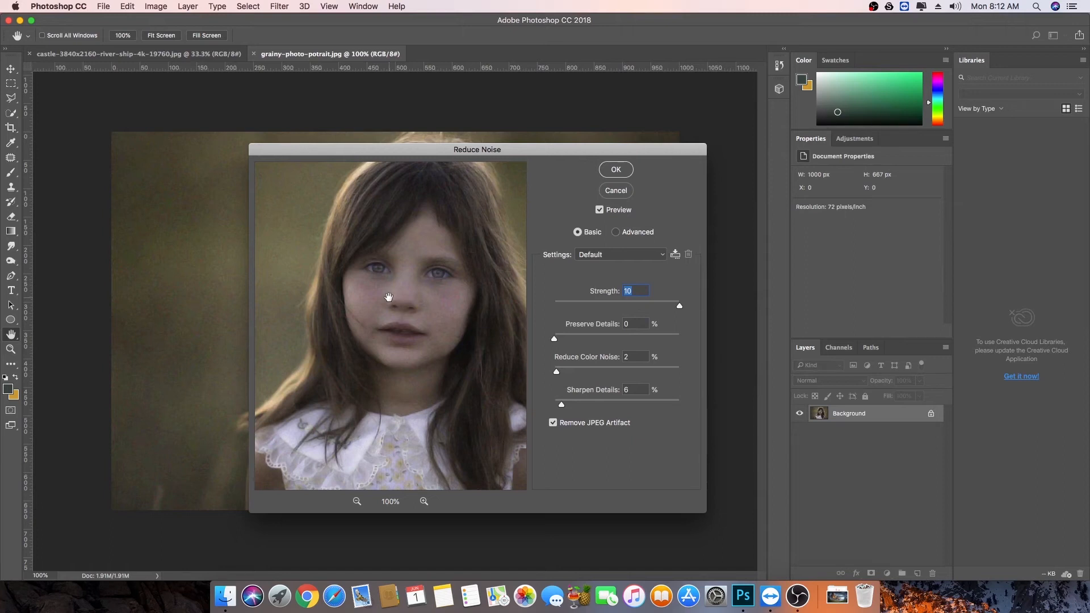
# Step: Set Reduce Color Noise to 100% and Sharpen Details to 12%, and turn off Remove JPEG Artifact
pyautogui.moveTo(560, 373); pyautogui.dragTo(692, 376)
pyautogui.moveTo(564, 406); pyautogui.dragTo(689, 408)
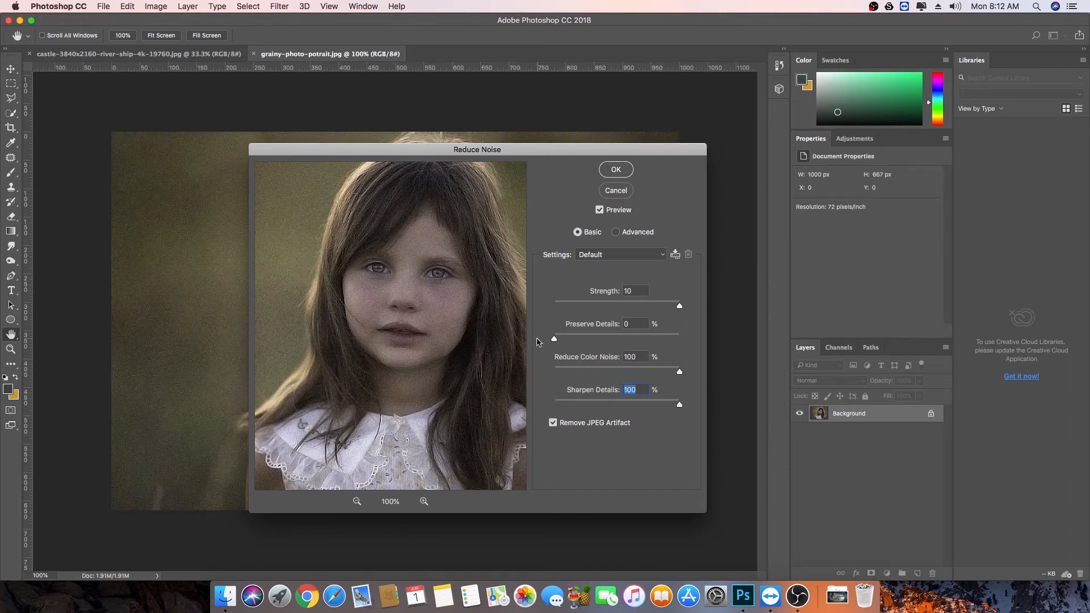
pyautogui.click(624, 406)
pyautogui.moveTo(605, 407); pyautogui.dragTo(580, 407)
pyautogui.click(553, 424)
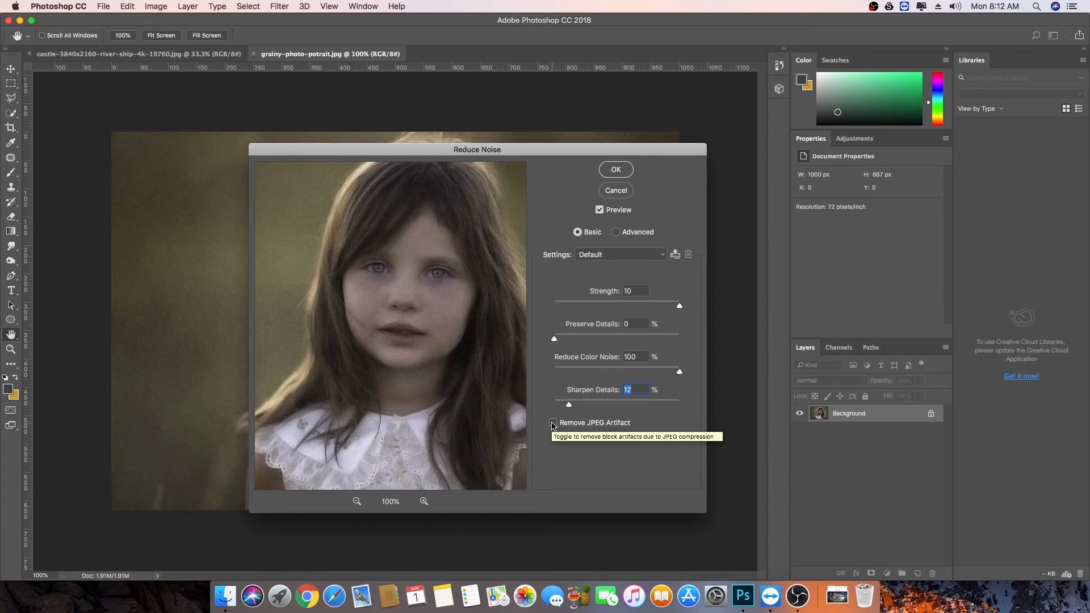
# Step: Use the Advanced per-channel settings to give the Green channel Strength 10 and Preserve Details 0%, and review the overall settings
pyautogui.click(617, 232)
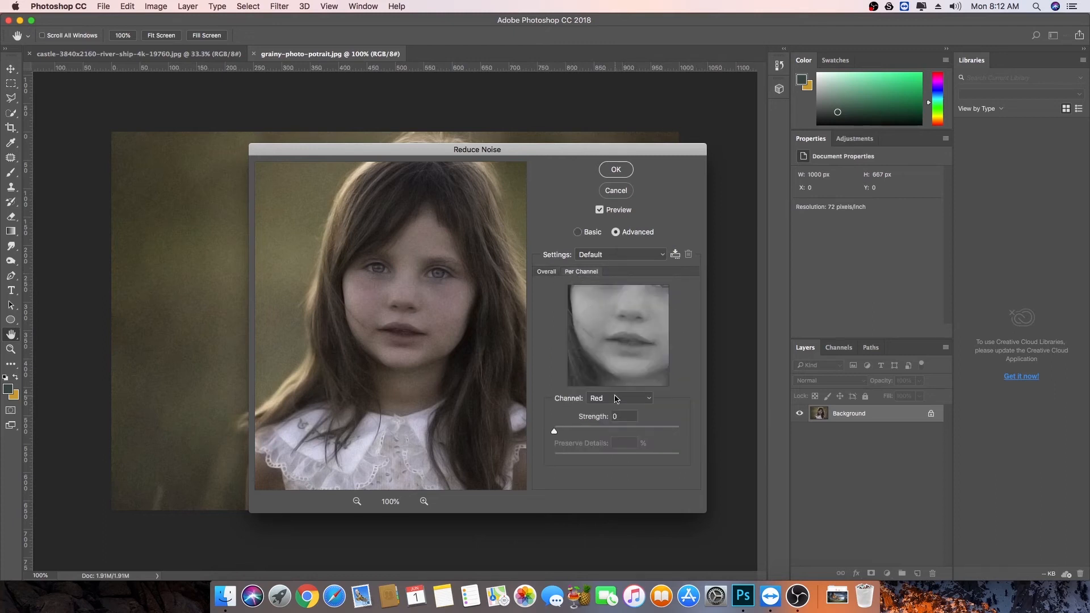
pyautogui.click(616, 399)
pyautogui.click(613, 410)
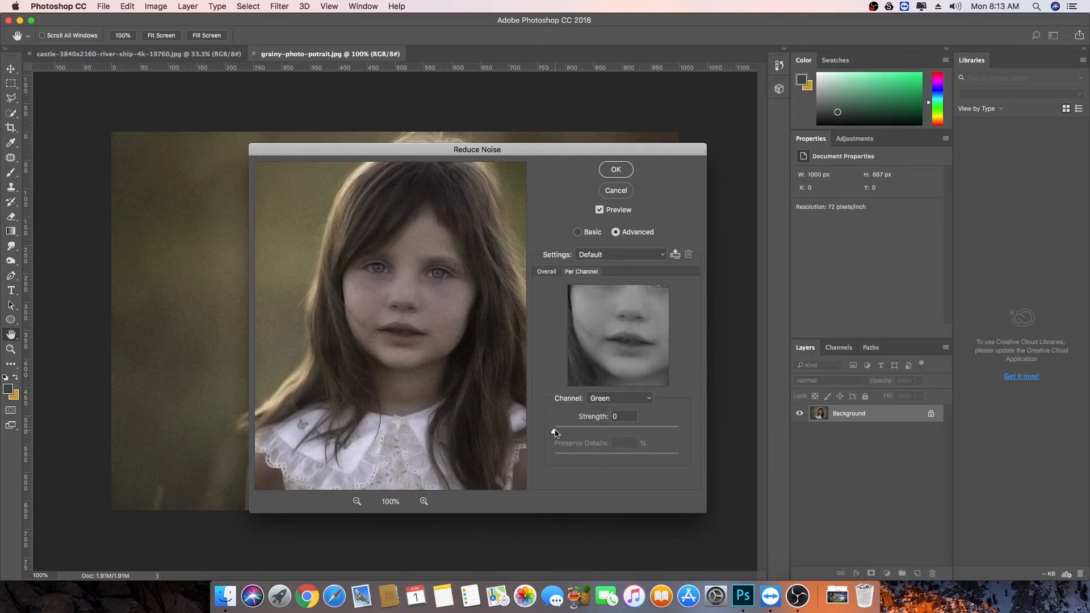
pyautogui.moveTo(556, 433); pyautogui.dragTo(700, 435)
pyautogui.moveTo(632, 462); pyautogui.dragTo(557, 461)
pyautogui.click(549, 271)
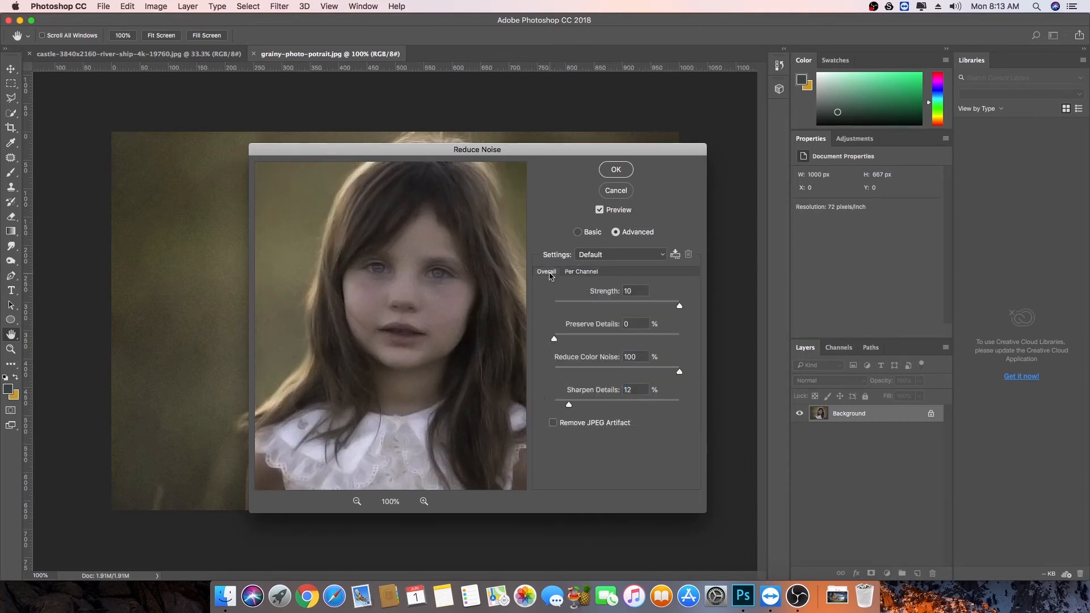
# Step: Raise the Blue channel's noise reduction strength to about the middle of its range and apply Reduce Noise to the portrait
pyautogui.click(584, 272)
pyautogui.click(616, 403)
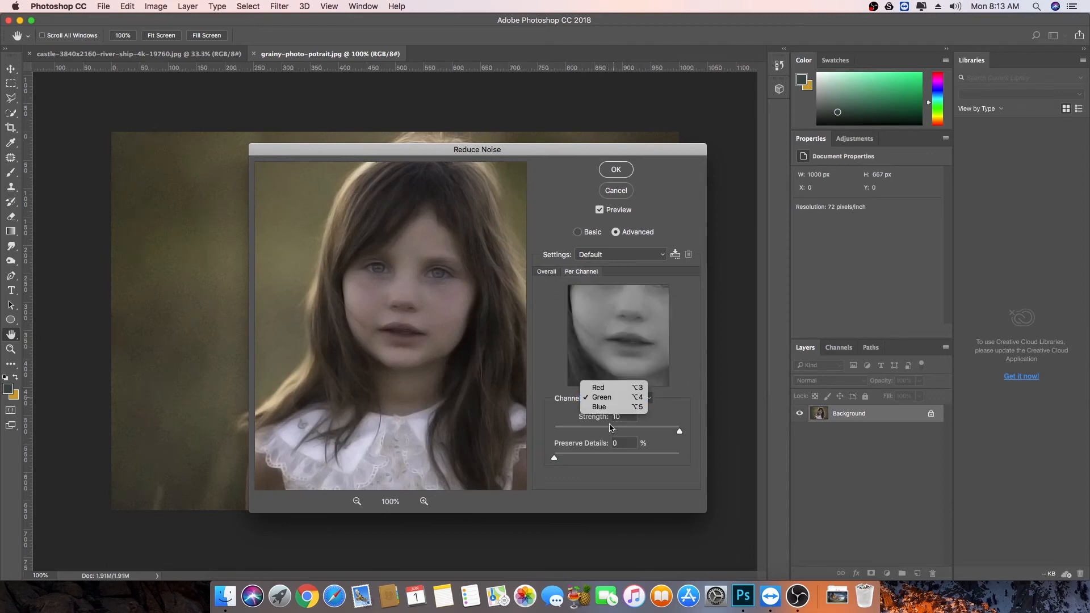
pyautogui.click(601, 408)
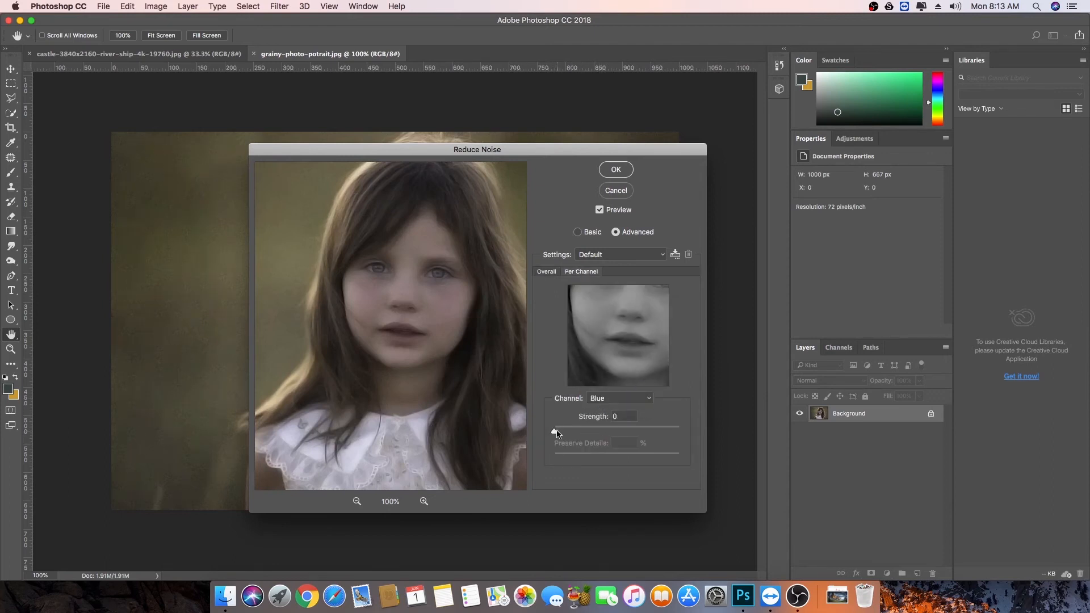
pyautogui.moveTo(555, 431); pyautogui.dragTo(627, 433)
pyautogui.click(616, 170)
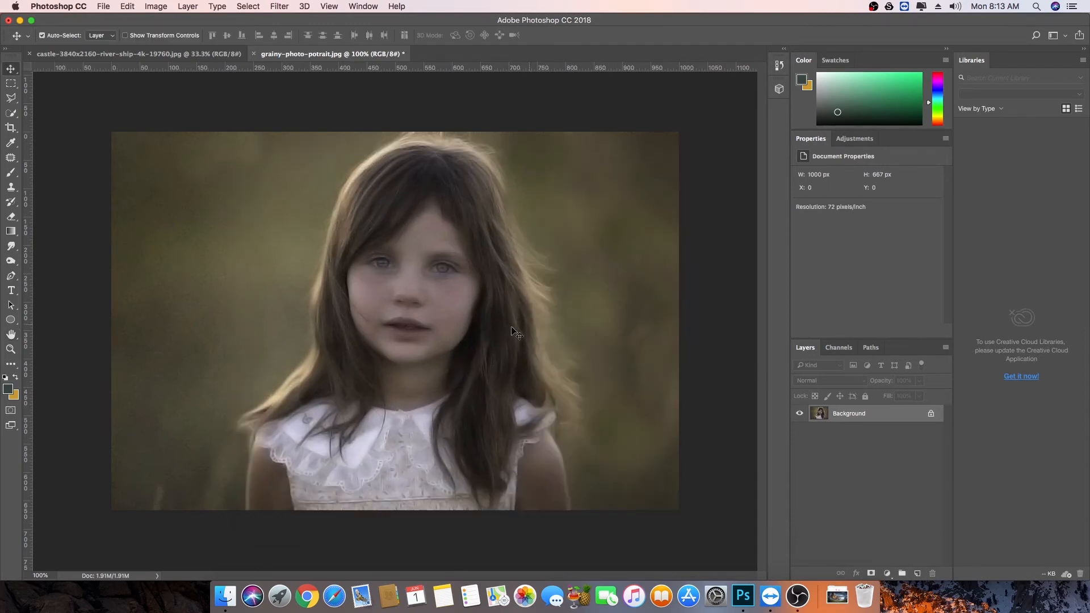
# Step: Place the original grainy-photo-potrait image as a layer above the filtered Background, aligned exactly with the canvas
pyautogui.moveTo(1089, 341); pyautogui.dragTo(382, 297)
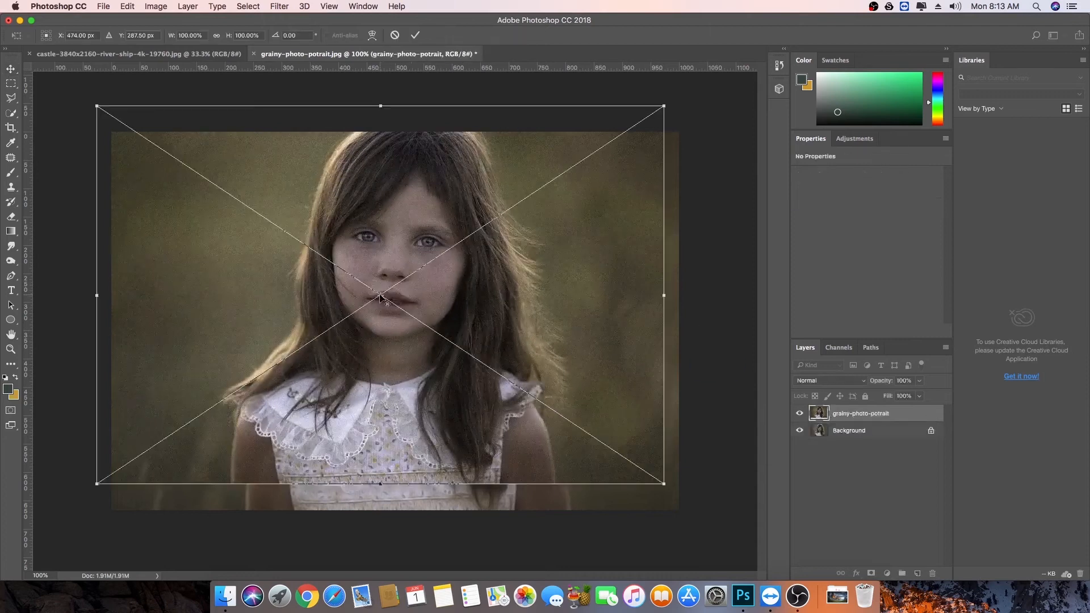
pyautogui.moveTo(483, 285); pyautogui.dragTo(498, 311)
pyautogui.press('Return')
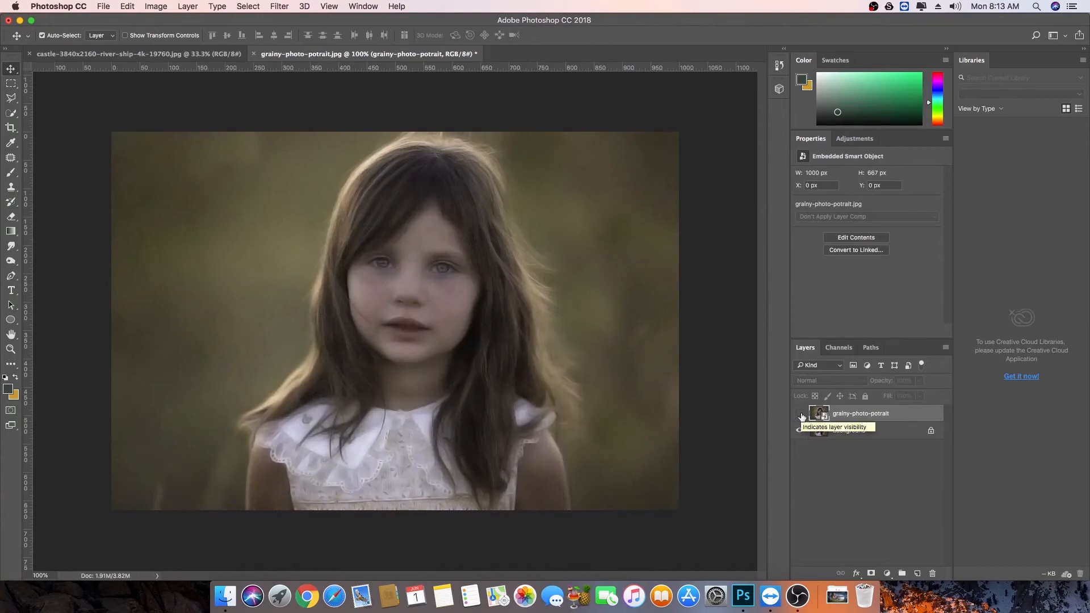
# Step: Toggle the visibility of the grainy-photo-potrait layer to compare the original with the noise-reduced portrait, leaving it hidden
pyautogui.click(802, 417)
pyautogui.click(802, 418)
pyautogui.click(802, 418)
pyautogui.click(802, 418)
# Step: Apply the Sharpen Edges filter to the noise-reduced Background layer of the portrait
pyautogui.click(845, 431)
pyautogui.click(846, 418)
pyautogui.click(847, 431)
pyautogui.click(280, 6)
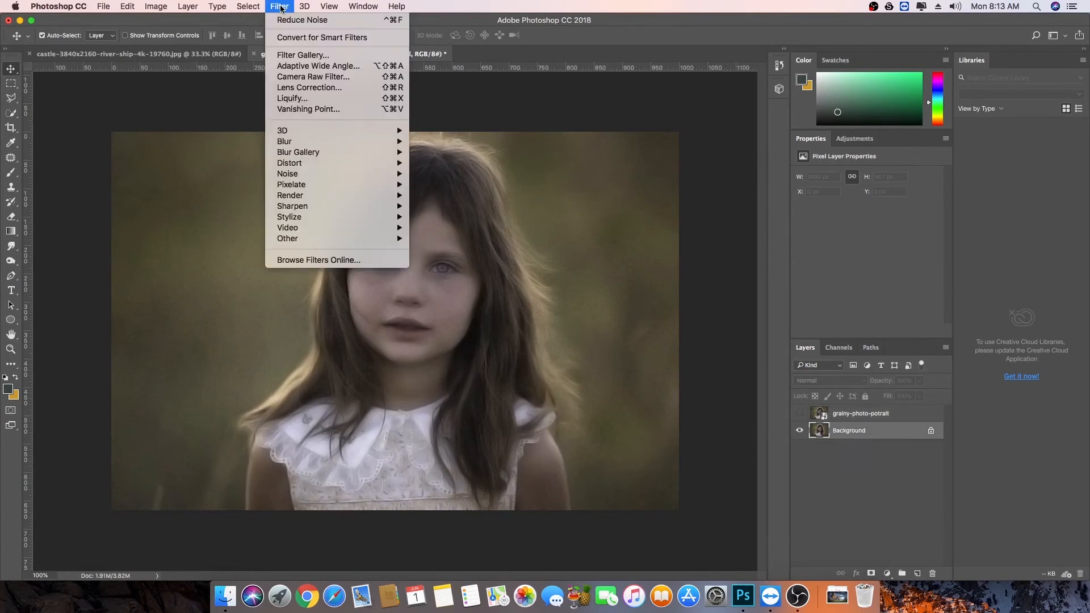
pyautogui.moveTo(346, 206)
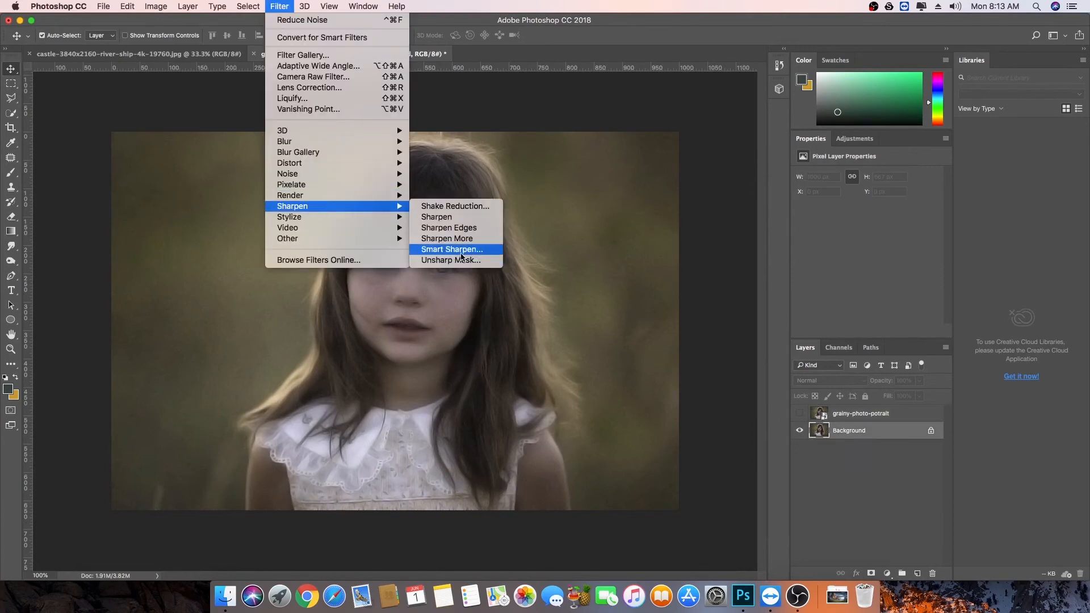
pyautogui.click(458, 228)
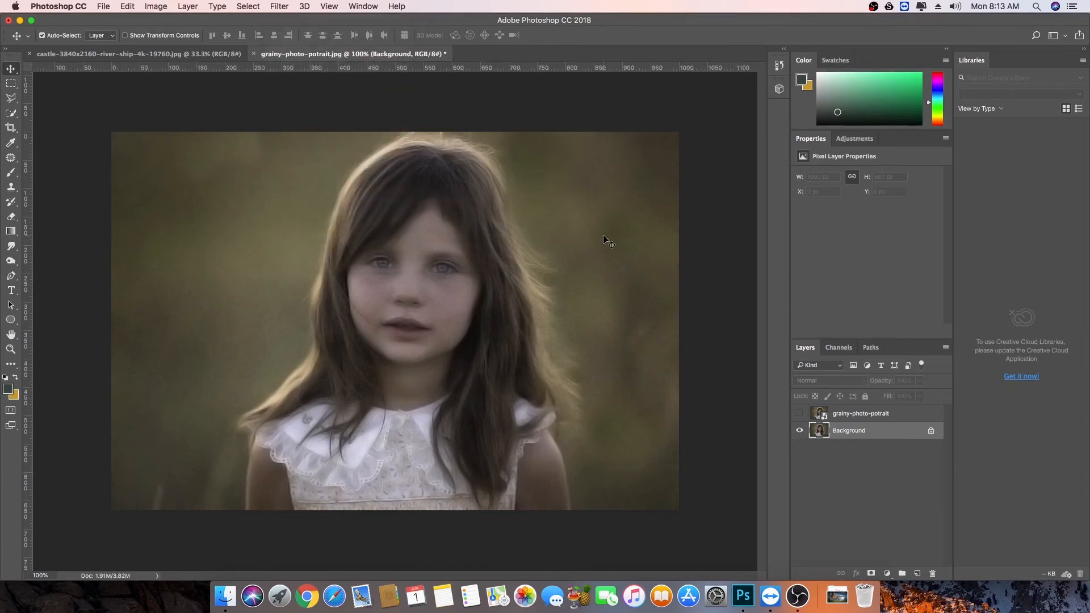
# Step: Delete the grainy-photo-potrait comparison layer and switch to the castle-3840x2160-river-ship-4k-19760.jpg document
pyautogui.click(864, 418)
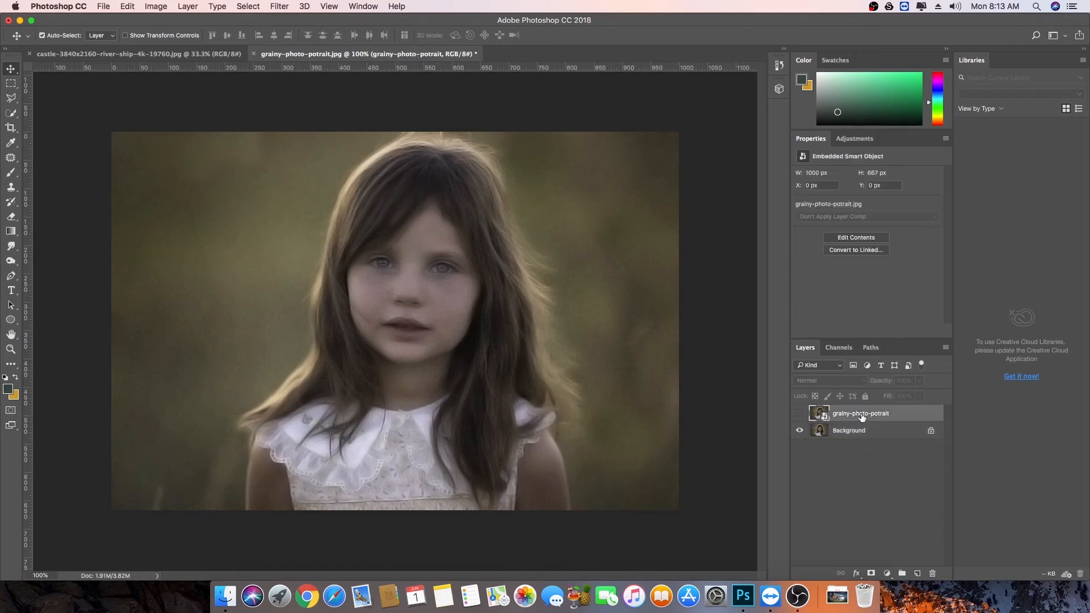
pyautogui.click(853, 429)
pyautogui.click(856, 419)
pyautogui.press('Delete')
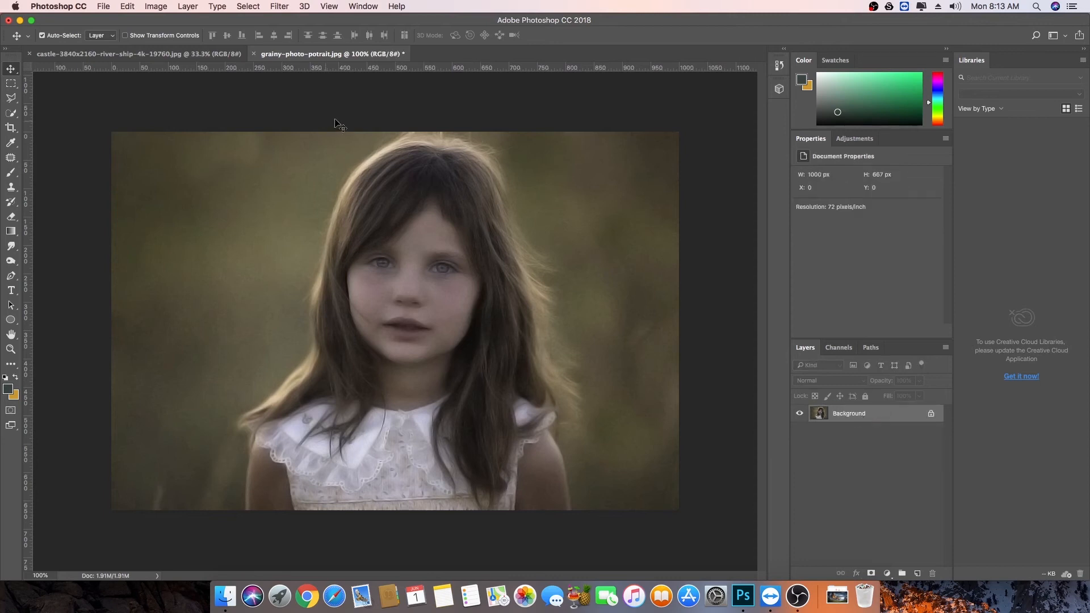
pyautogui.click(276, 8)
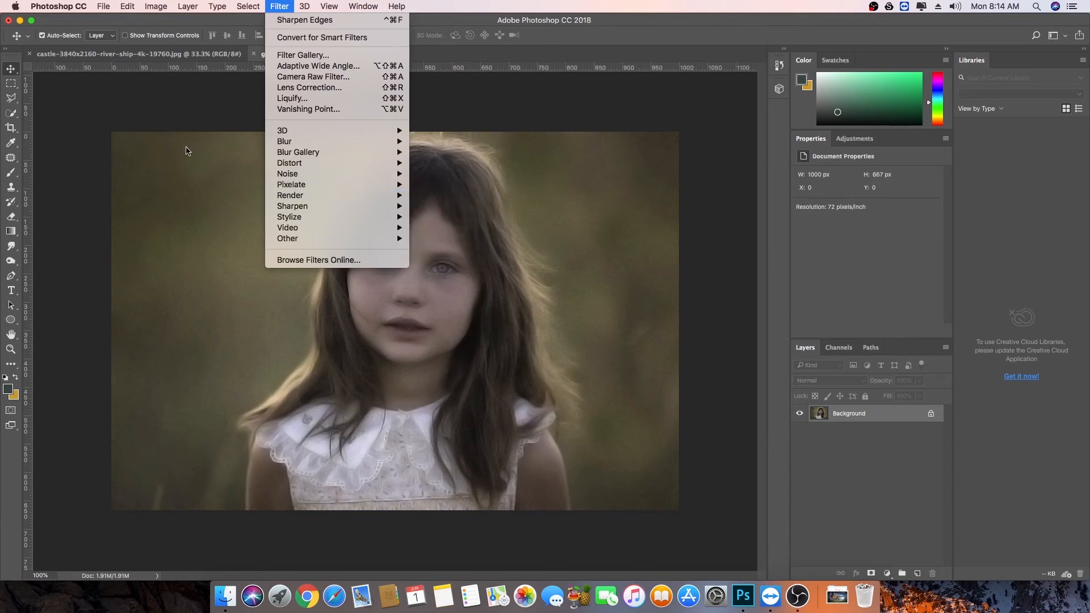
pyautogui.click(187, 53)
# Step: Apply the Color Halftone filter to the castle image with an 8-pixel maximum radius and screen angles 108, 162, 90 and 45, and inspect the dots
pyautogui.click(280, 7)
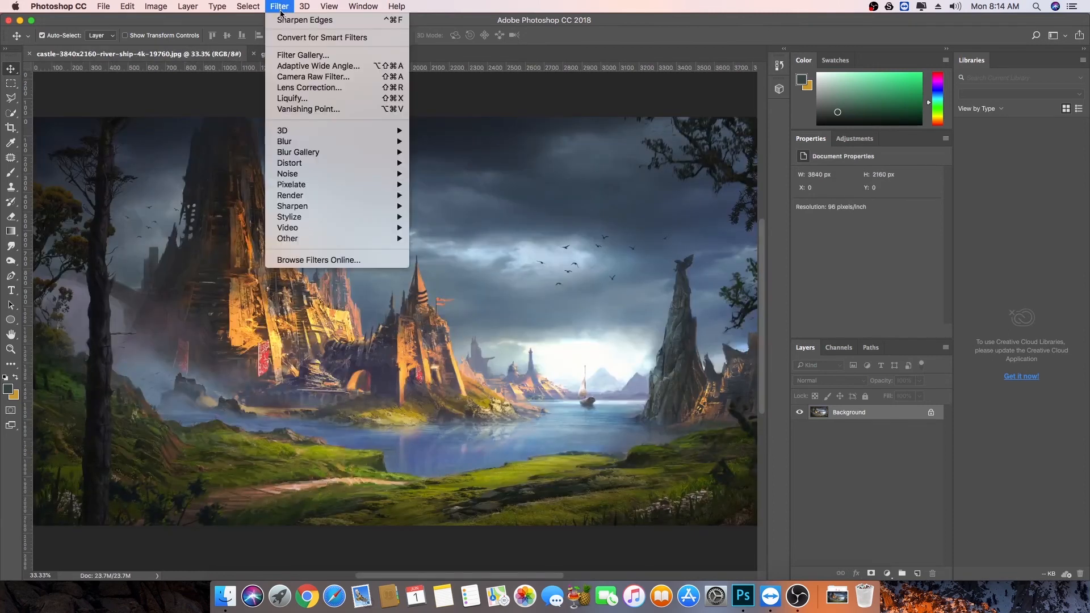
pyautogui.moveTo(320, 186)
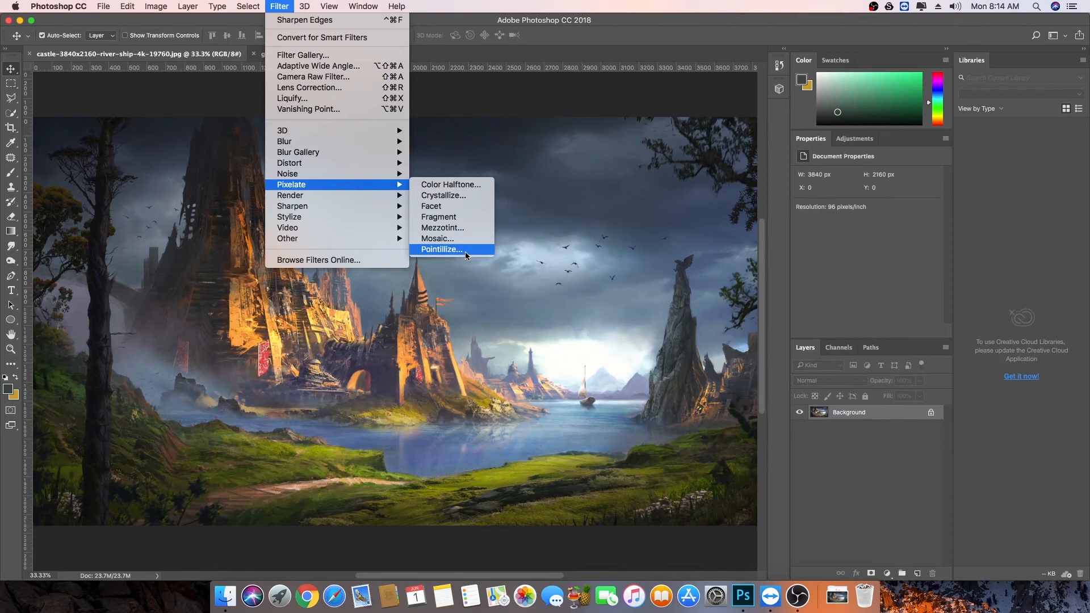
pyautogui.click(464, 188)
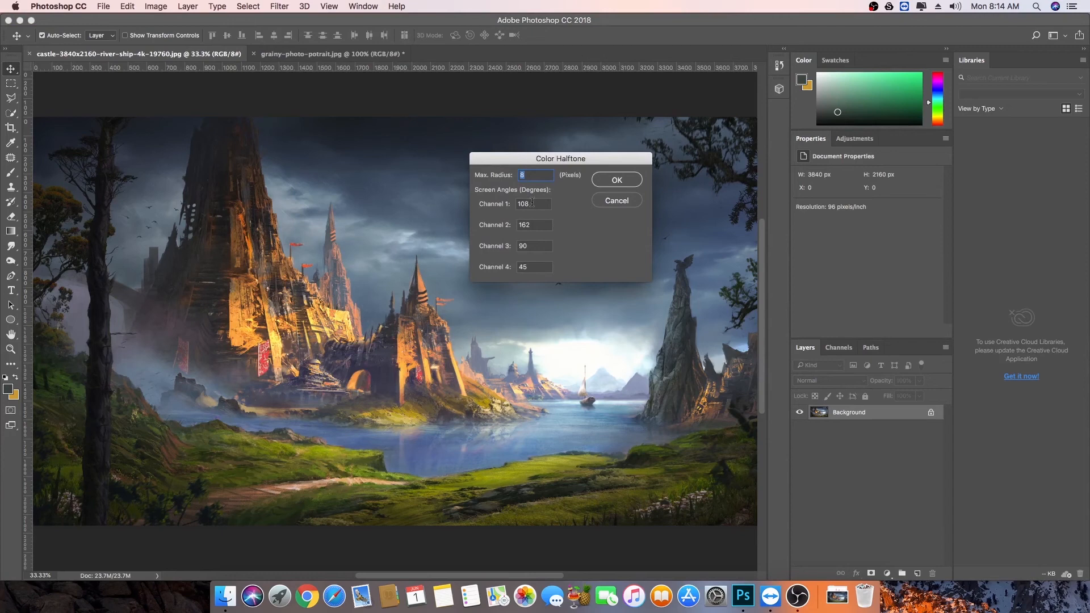
pyautogui.click(616, 180)
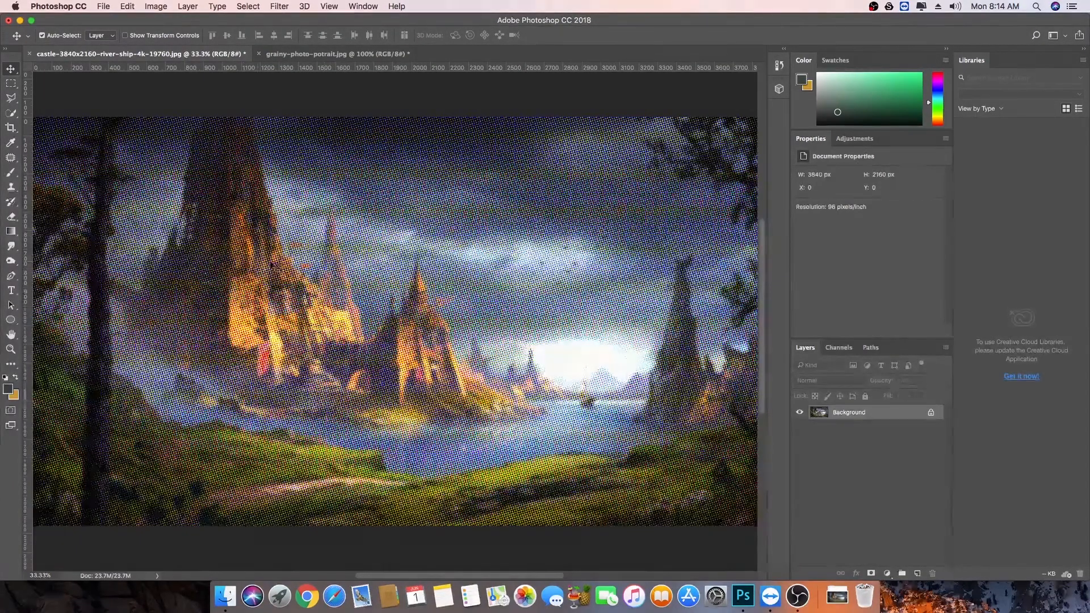
pyautogui.scroll(15, 252, 267)
pyautogui.scroll(-15, 306, 271)
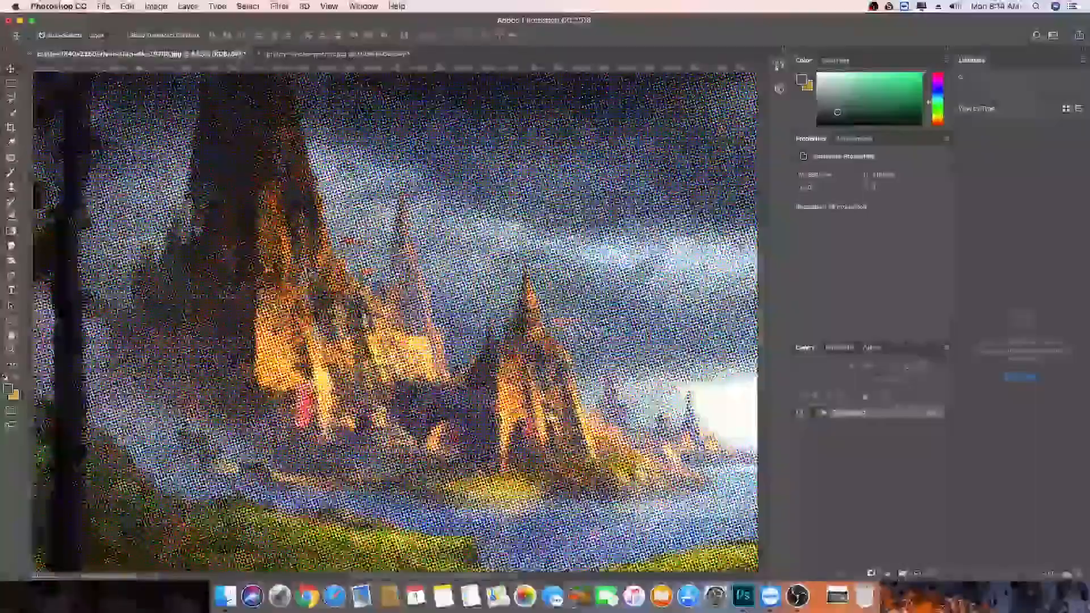
pyautogui.scroll(2, 307, 270)
pyautogui.scroll(5, 307, 271)
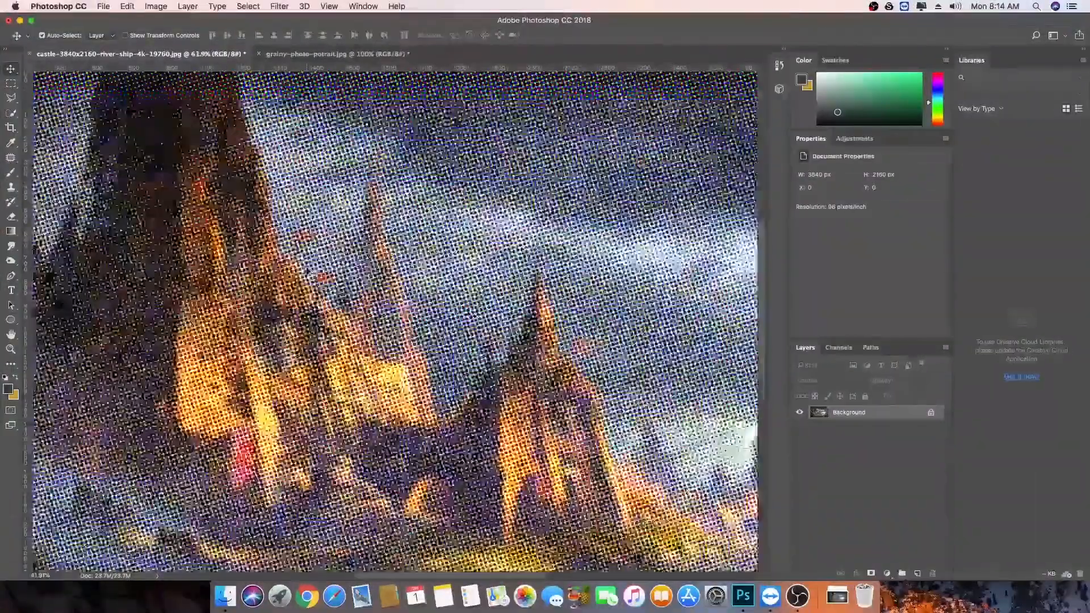
pyautogui.scroll(-5, 306, 271)
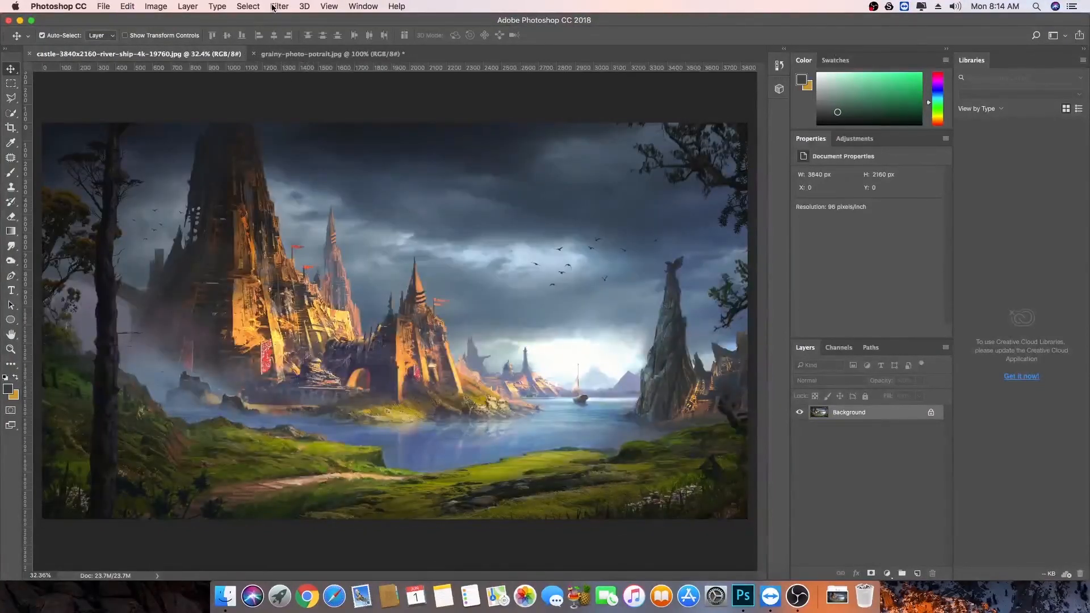
# Step: Apply the Crystallize filter to the castle image with a cell size of 174, checking it in a 12.5% preview
pyautogui.click(273, 7)
pyautogui.moveTo(314, 142)
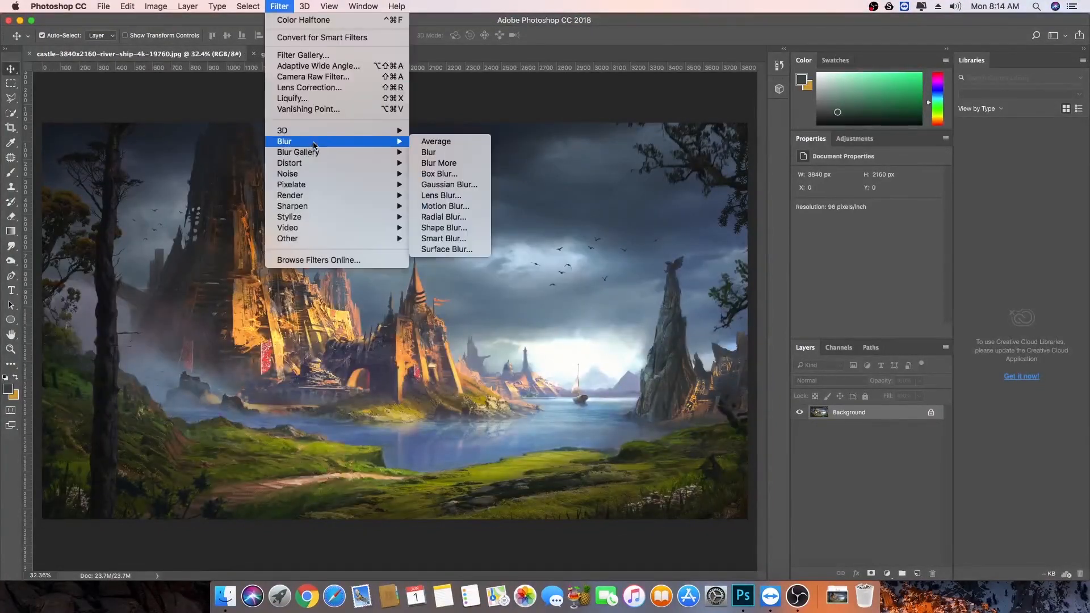
pyautogui.moveTo(326, 184)
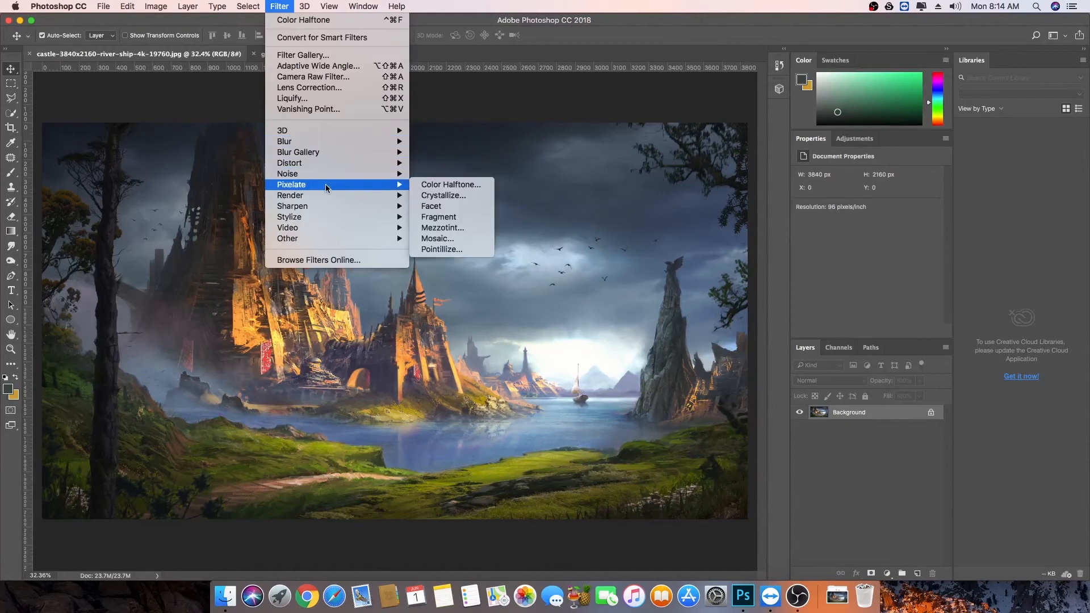
pyautogui.click(444, 196)
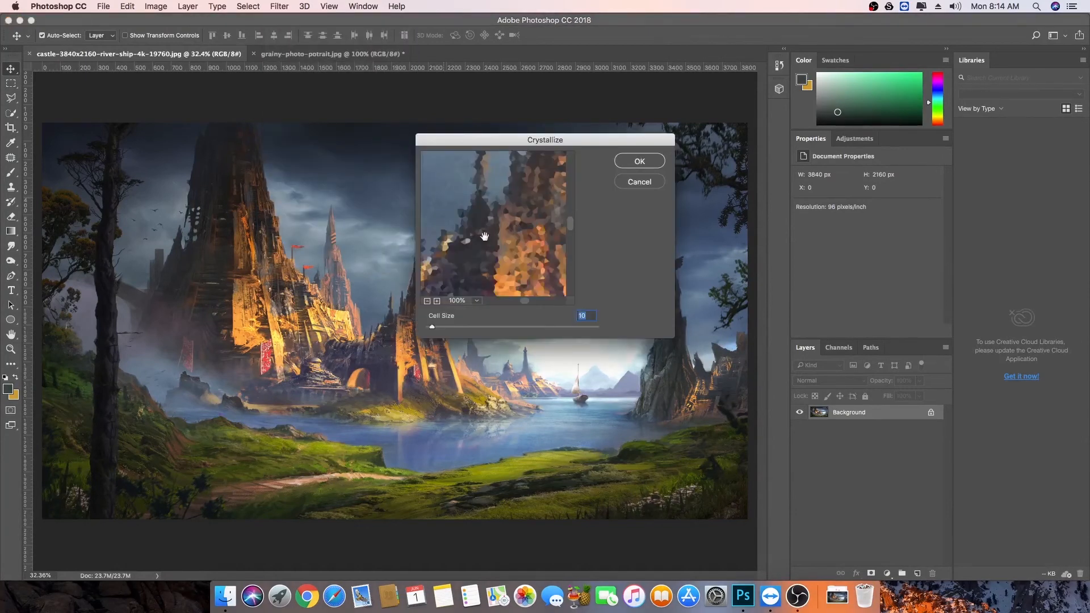
pyautogui.moveTo(431, 326); pyautogui.dragTo(451, 327)
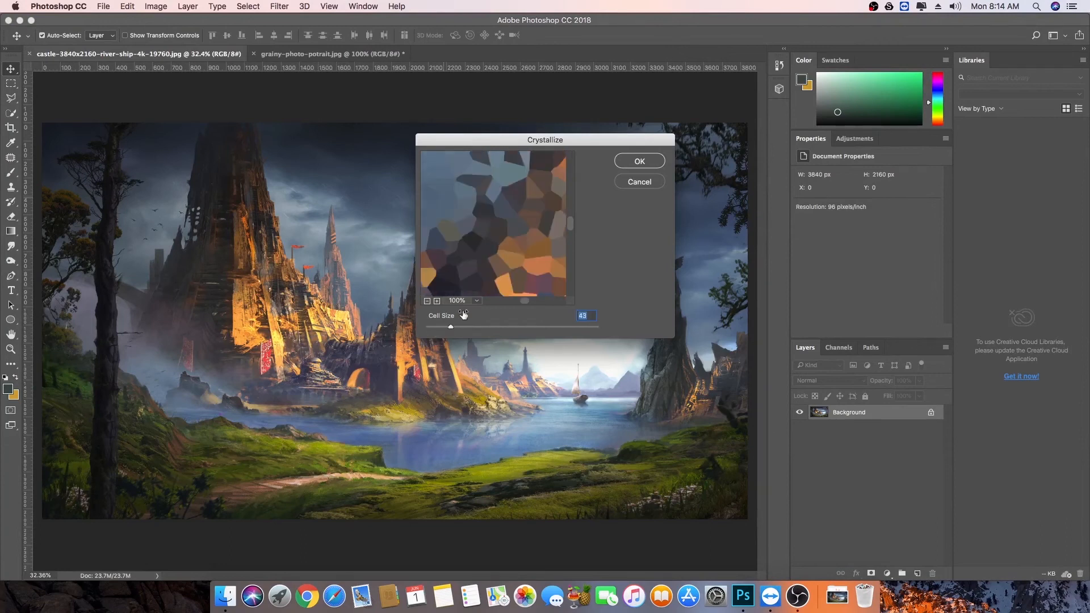
pyautogui.click(427, 301)
pyautogui.click(427, 301)
pyautogui.click(427, 301)
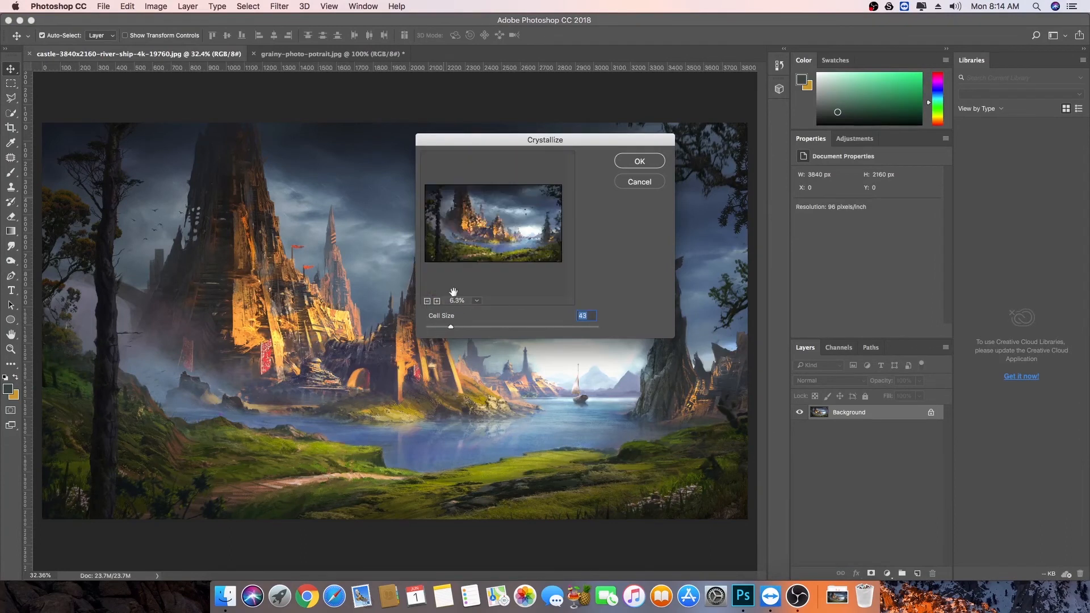
pyautogui.click(437, 301)
pyautogui.moveTo(451, 326); pyautogui.dragTo(525, 328)
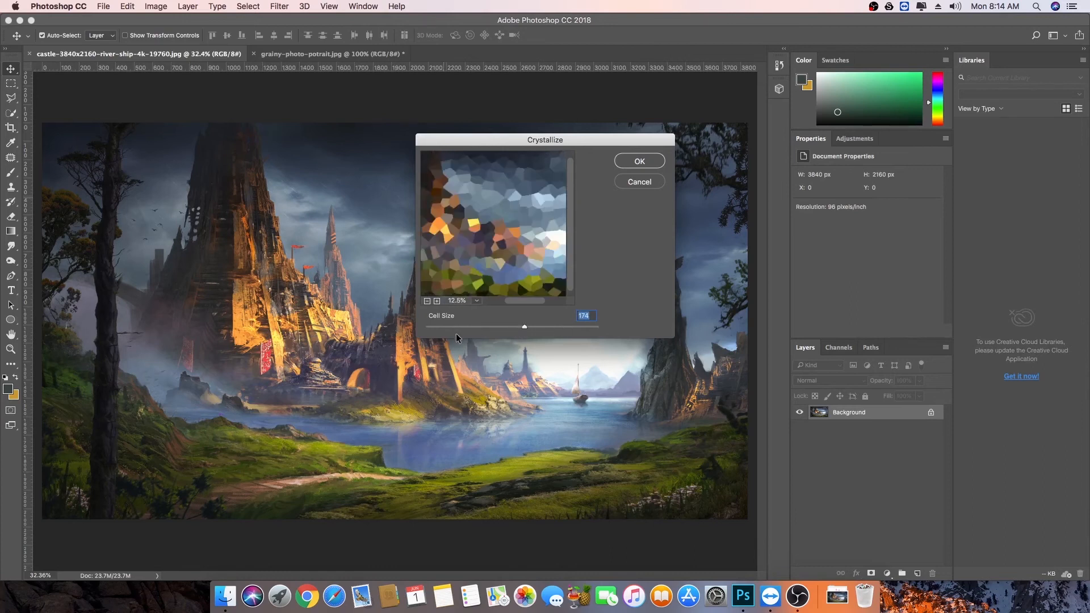
pyautogui.click(639, 163)
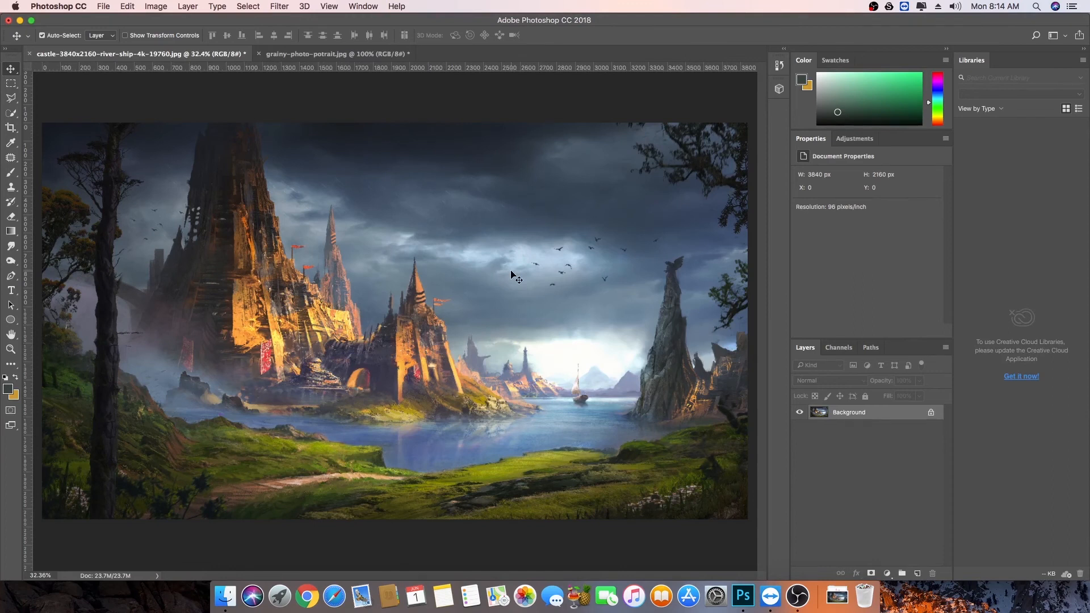
# Step: Apply the Fragment filter to the castle image and examine the offset copies around the tower and its flag
pyautogui.scroll(10, 365, 291)
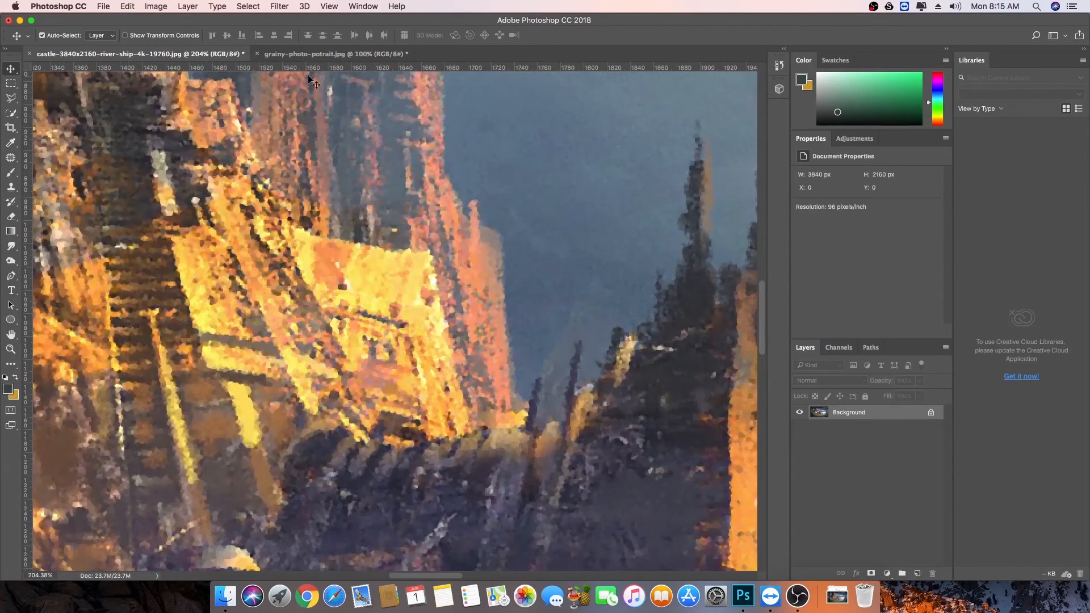
pyautogui.click(280, 7)
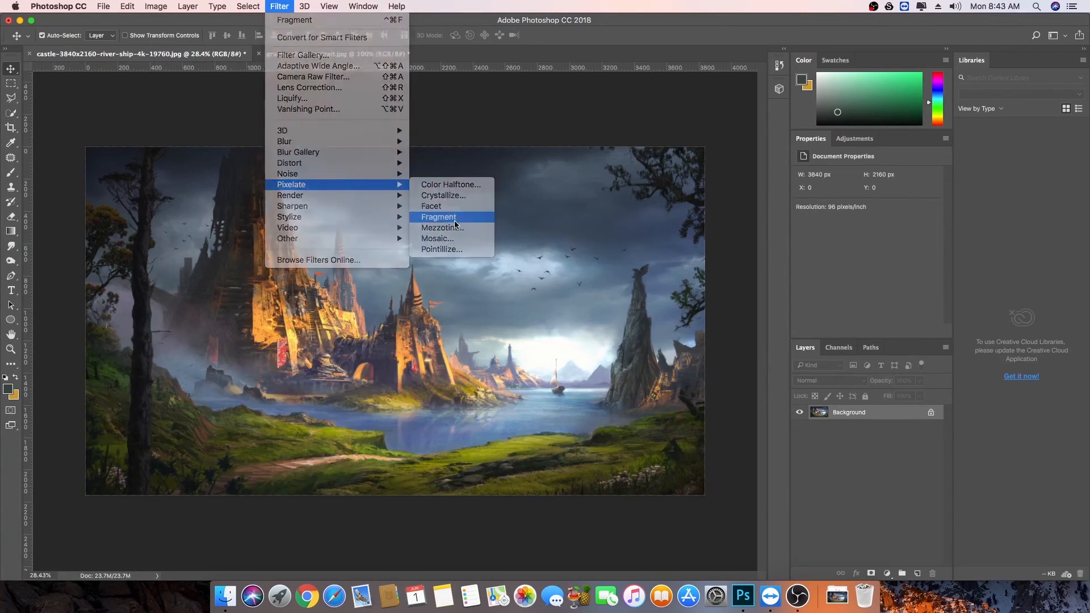
pyautogui.click(438, 217)
pyautogui.scroll(10, 424, 292)
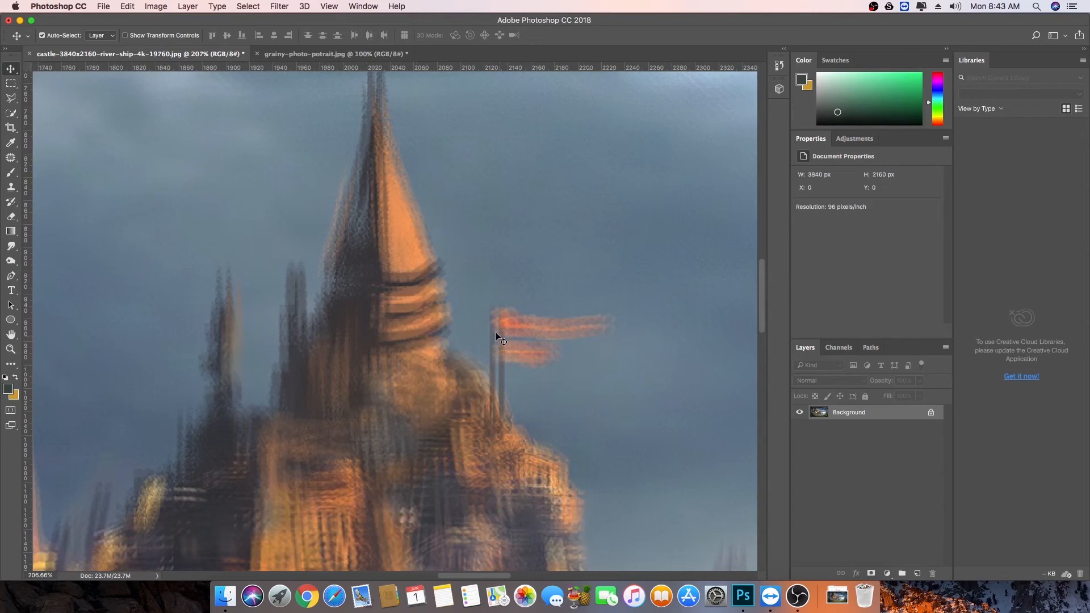
pyautogui.moveTo(376, 121); pyautogui.dragTo(405, 210)
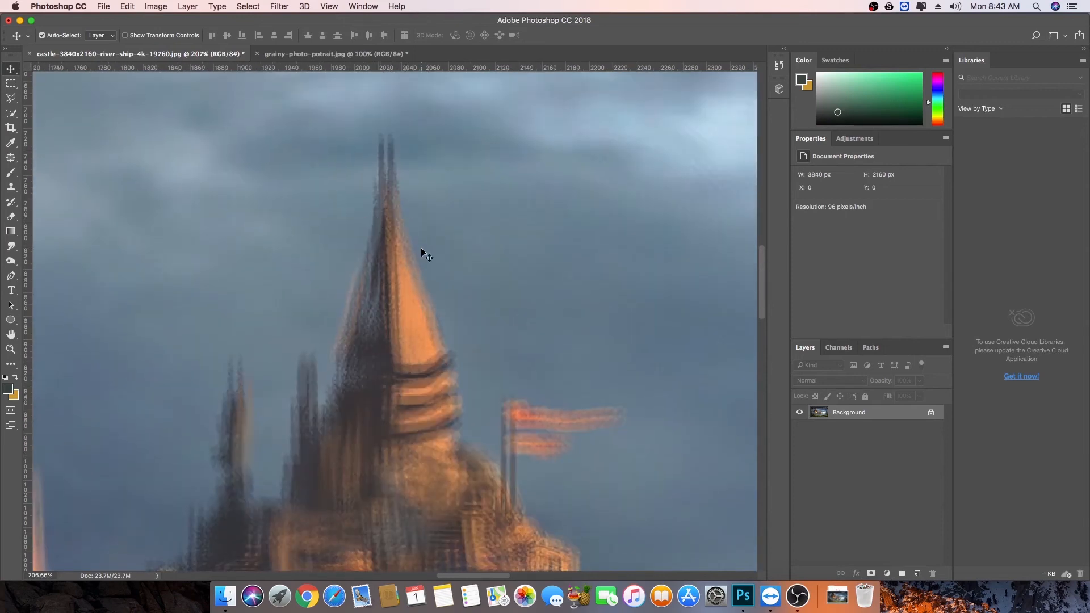
pyautogui.scroll(-10, 421, 247)
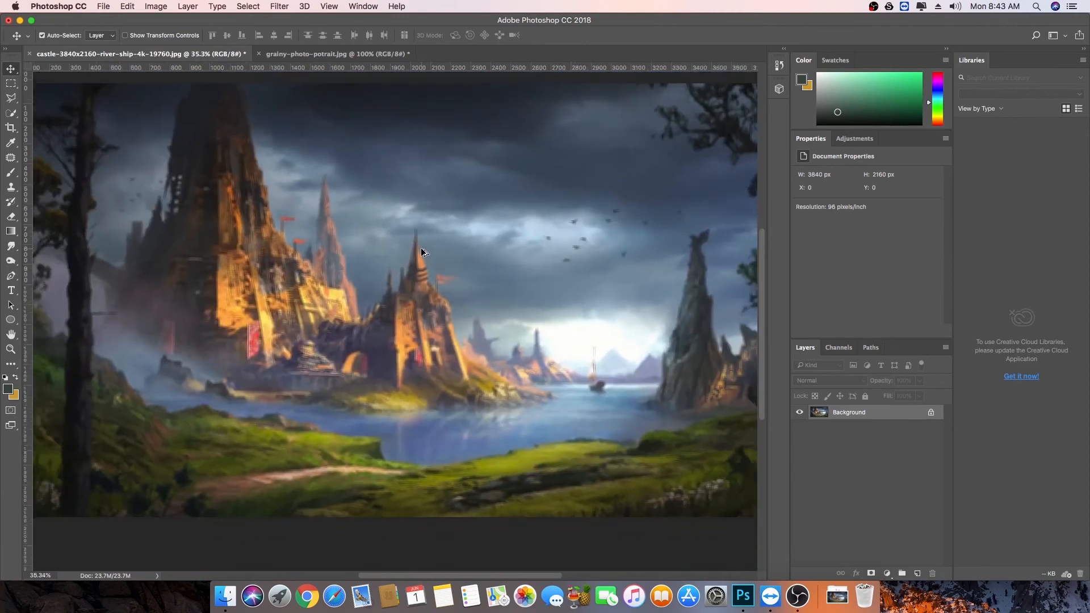
pyautogui.scroll(1, 454, 244)
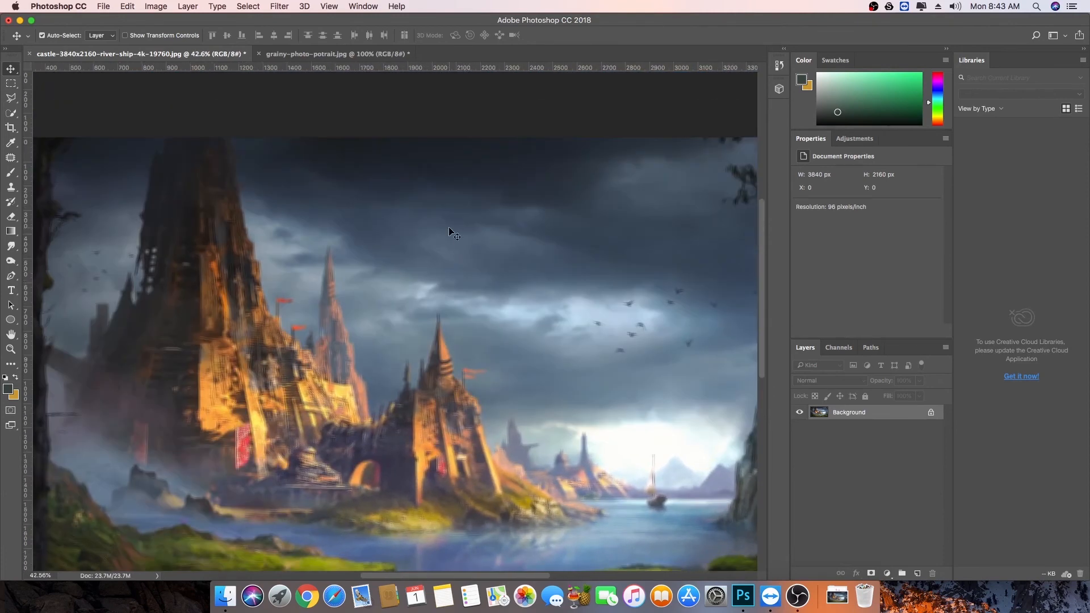
# Step: Undo the Fragment filter on the castle image
pyautogui.click(279, 6)
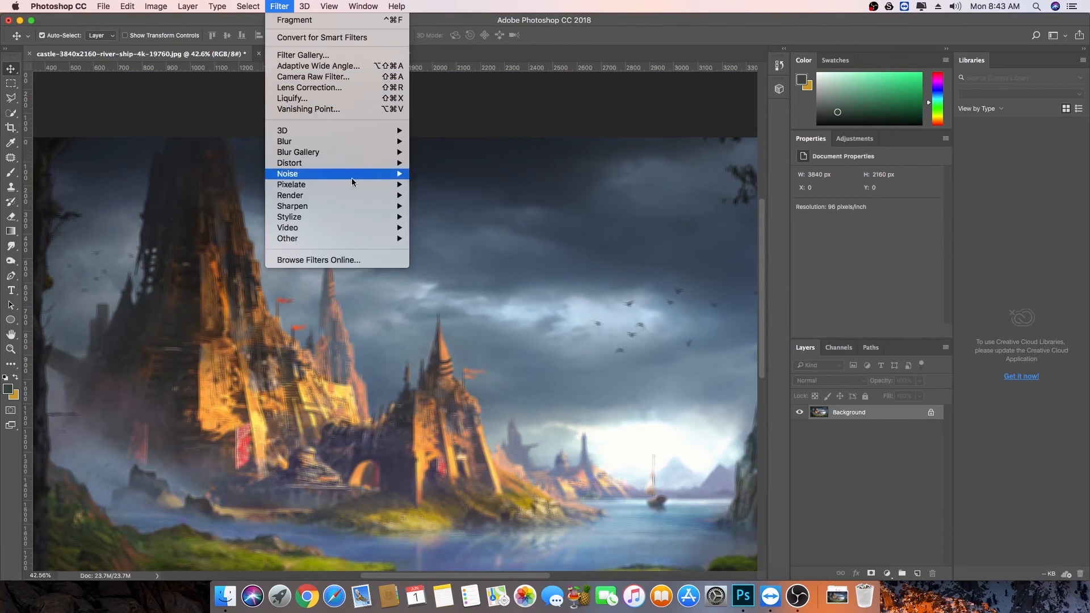
pyautogui.click(554, 27)
pyautogui.press('super')
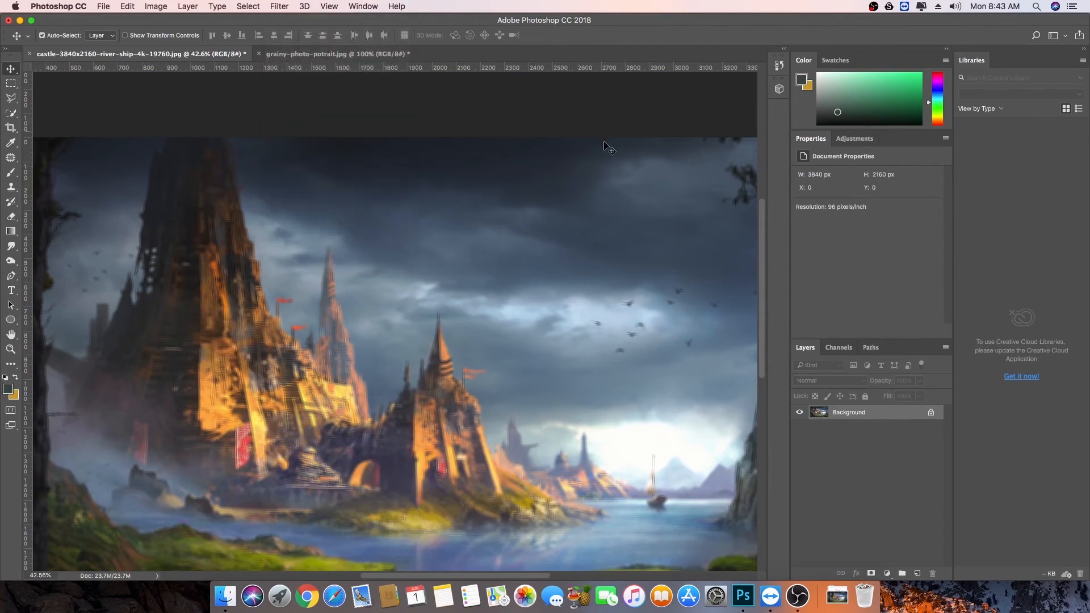
pyautogui.press('super+z')
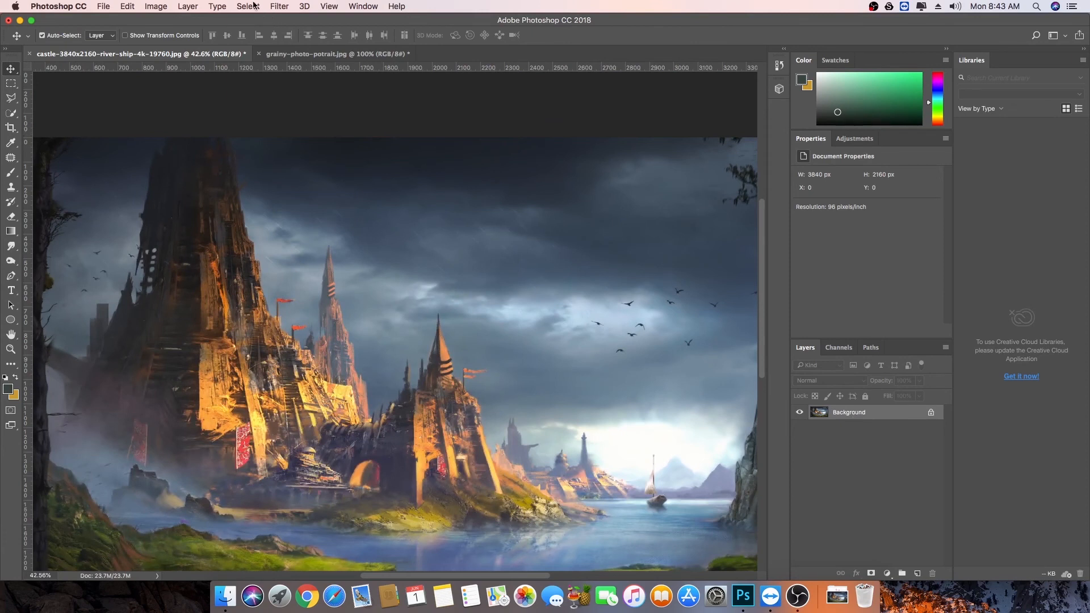
# Step: Open the Mezzotint filter on the castle image and try the Medium Dots and Coarse Dots types in a 6.3% preview
pyautogui.click(280, 6)
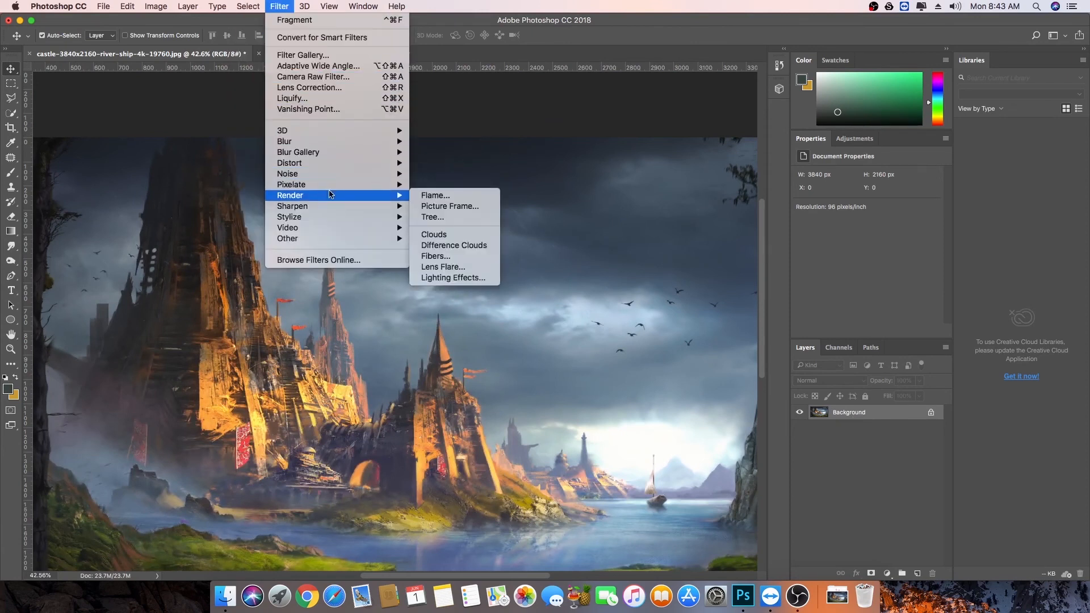
pyautogui.moveTo(330, 185)
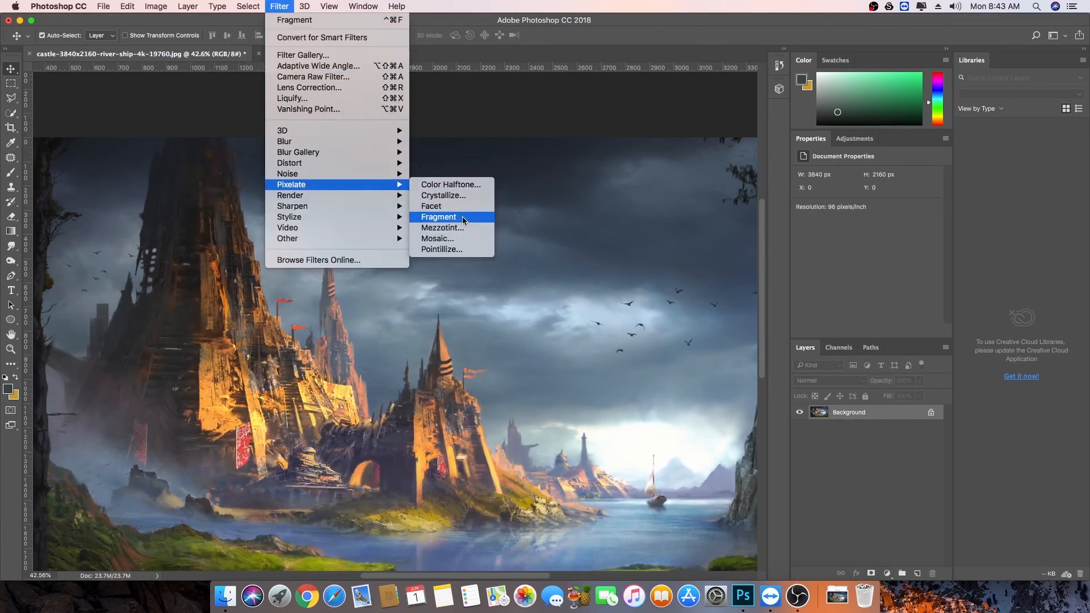
pyautogui.click(456, 230)
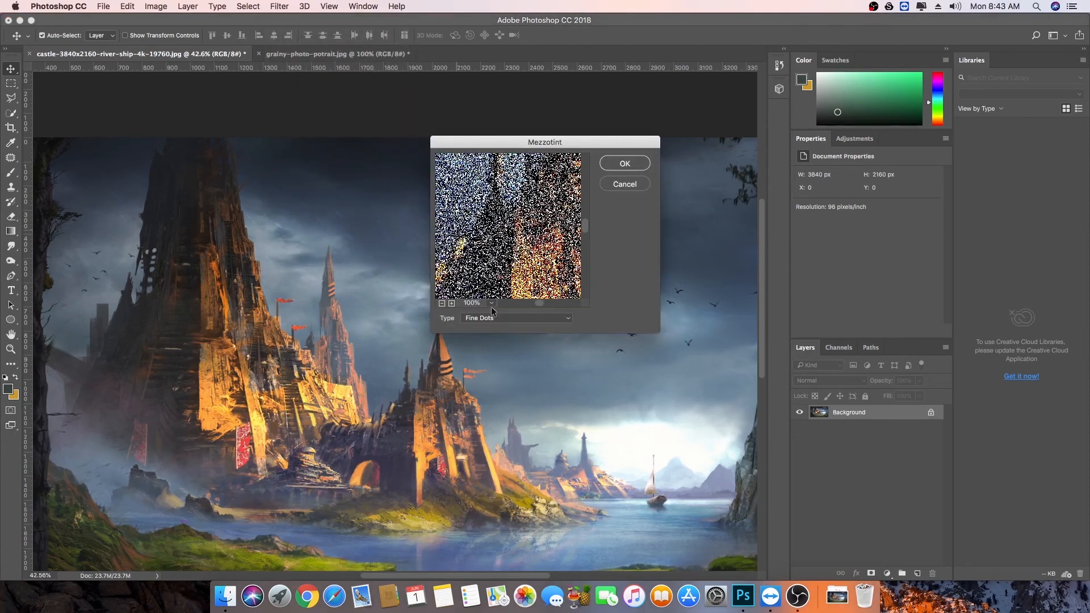
pyautogui.click(442, 304)
pyautogui.click(442, 304)
pyautogui.click(482, 320)
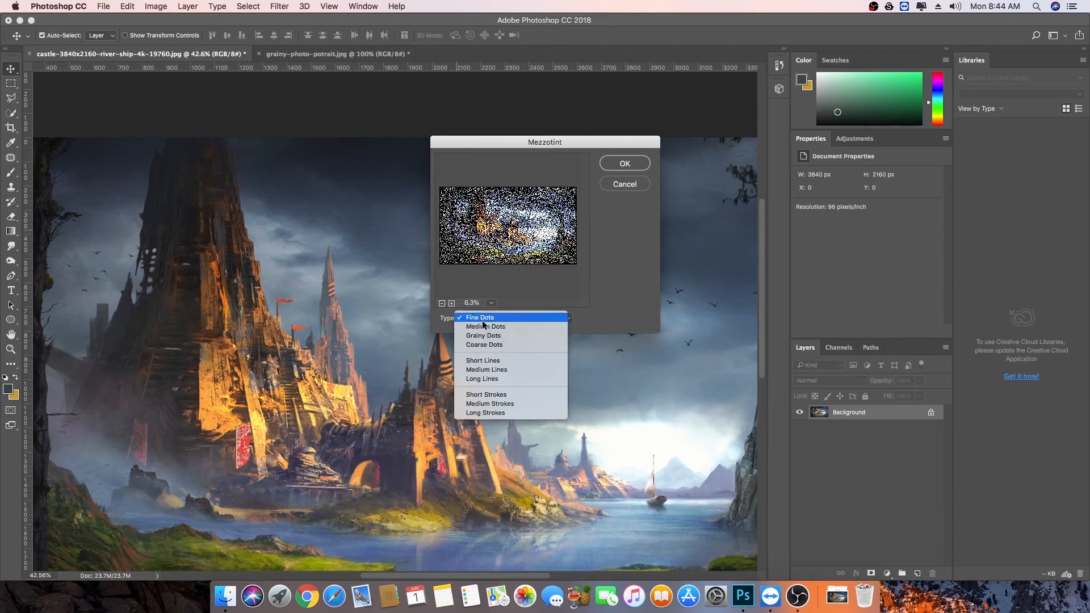
pyautogui.click(492, 327)
pyautogui.click(499, 317)
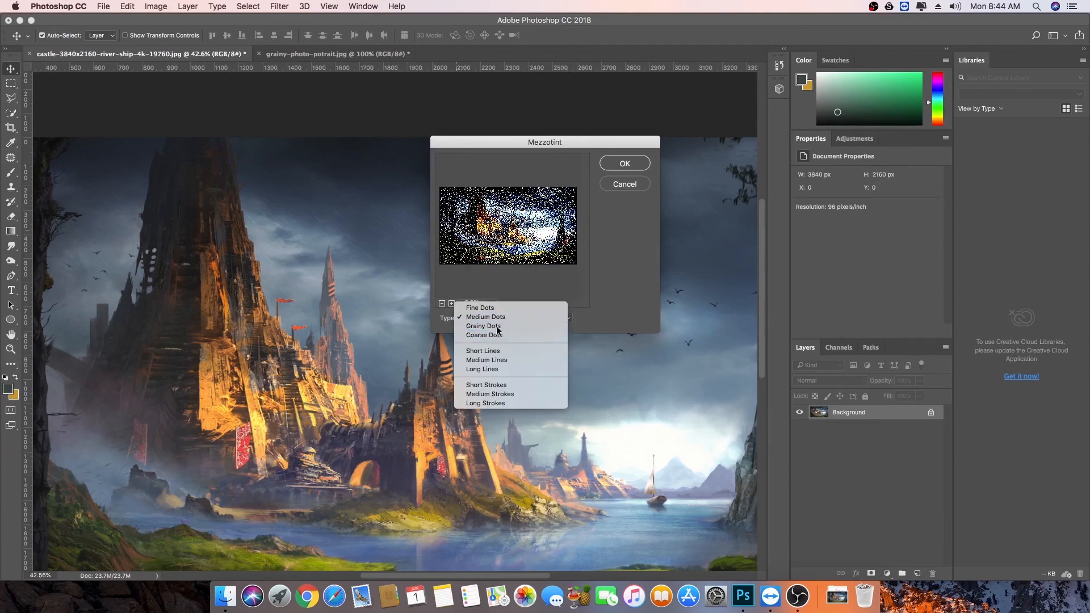
pyautogui.click(499, 335)
# Step: Apply Mezzotint with the Medium Lines type to the castle image, inspect the whole picture, and undo the filter
pyautogui.click(497, 315)
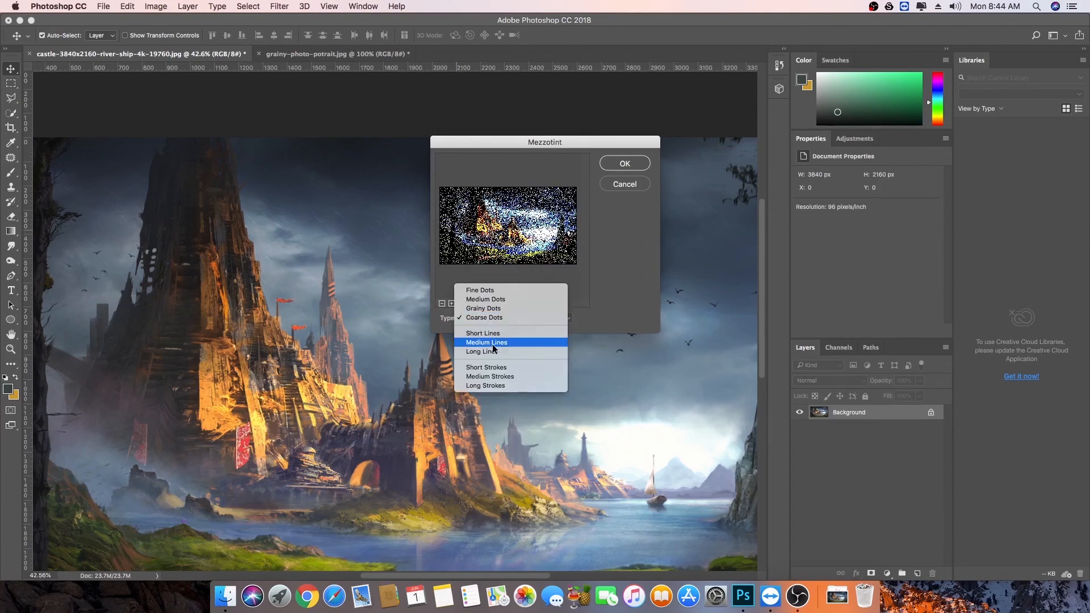
pyautogui.click(492, 343)
pyautogui.click(625, 163)
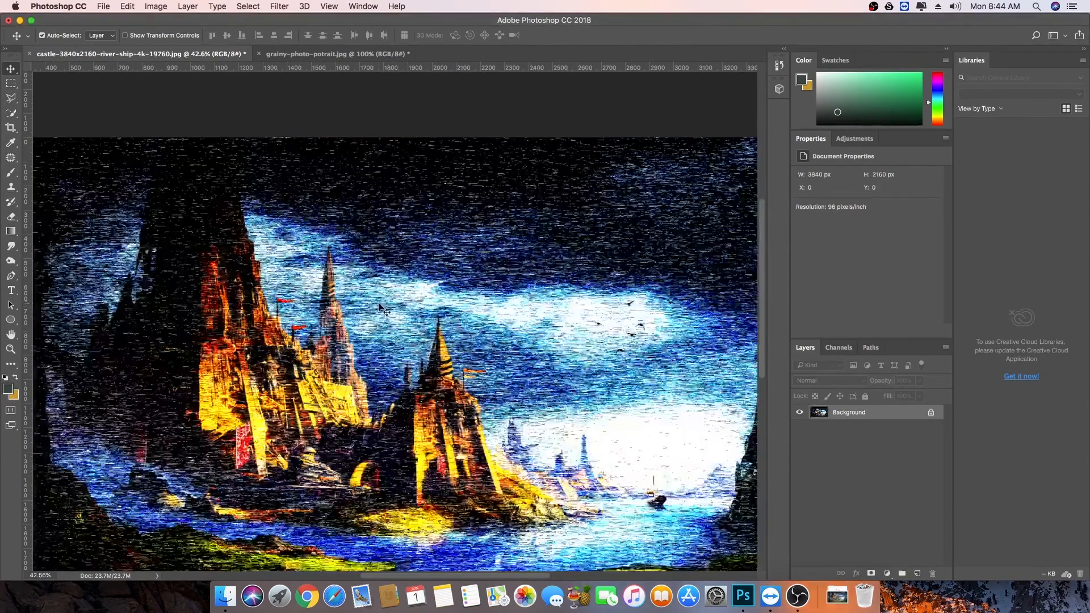
pyautogui.scroll(-5, 379, 307)
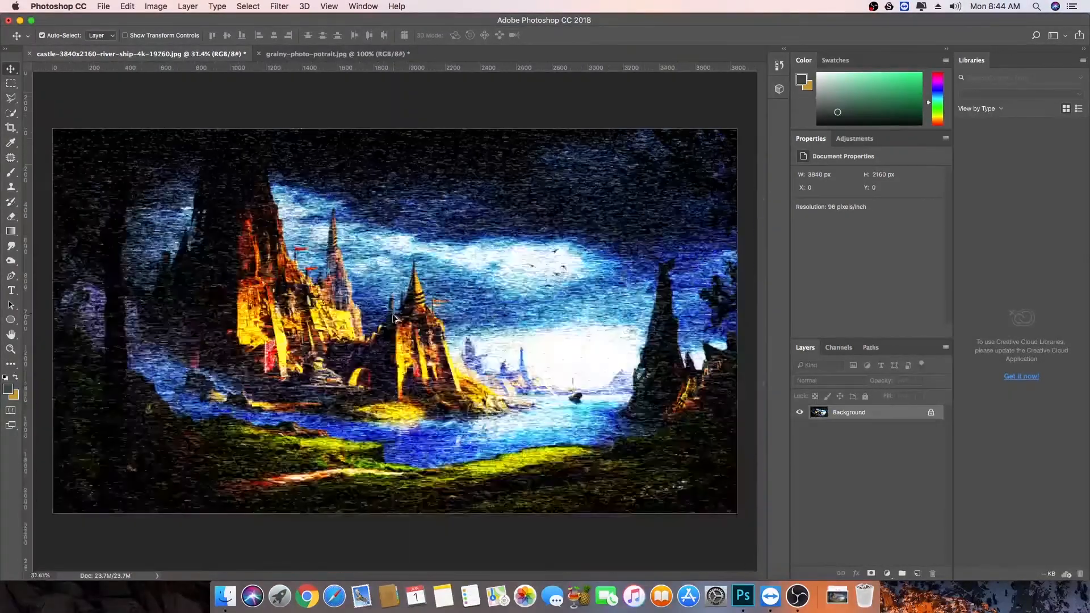
pyautogui.scroll(1, 395, 319)
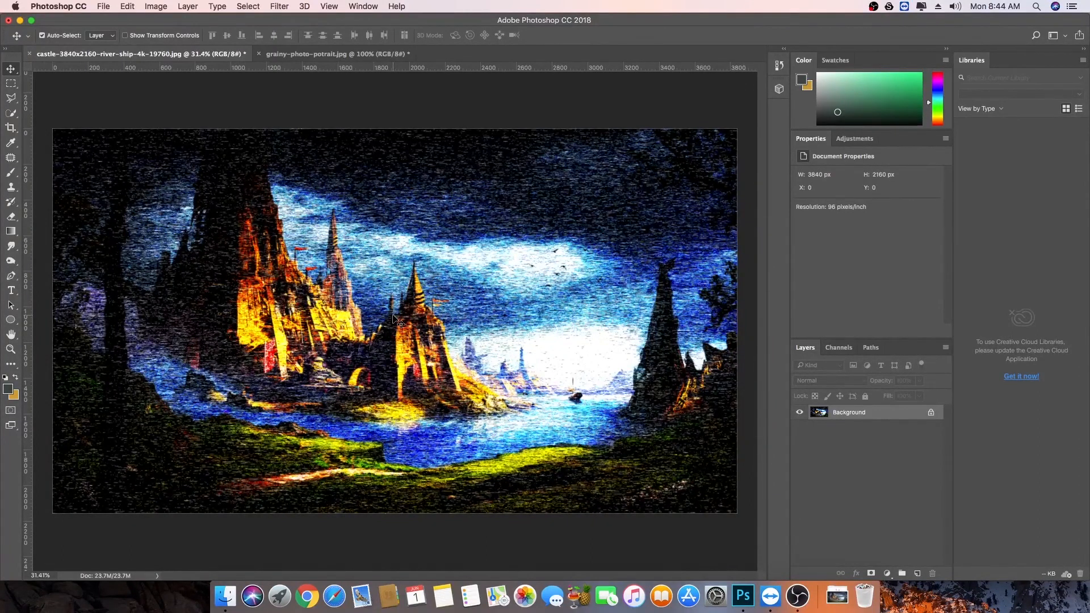
pyautogui.press('super+z')
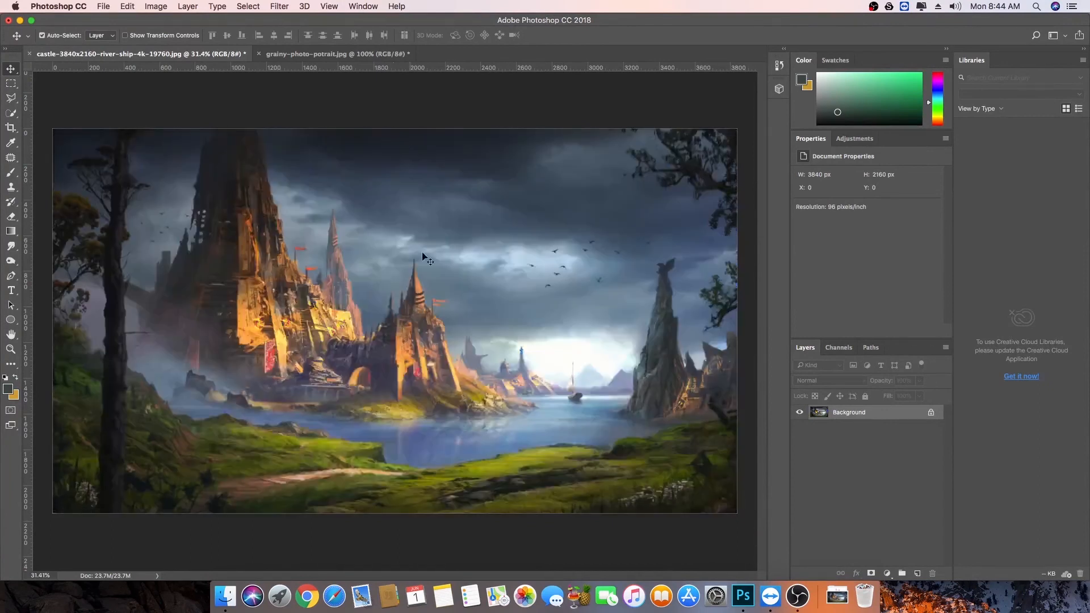
# Step: Preview the Mosaic filter on the castle image with cell sizes of 12 and 19, and dismiss it without applying
pyautogui.click(280, 7)
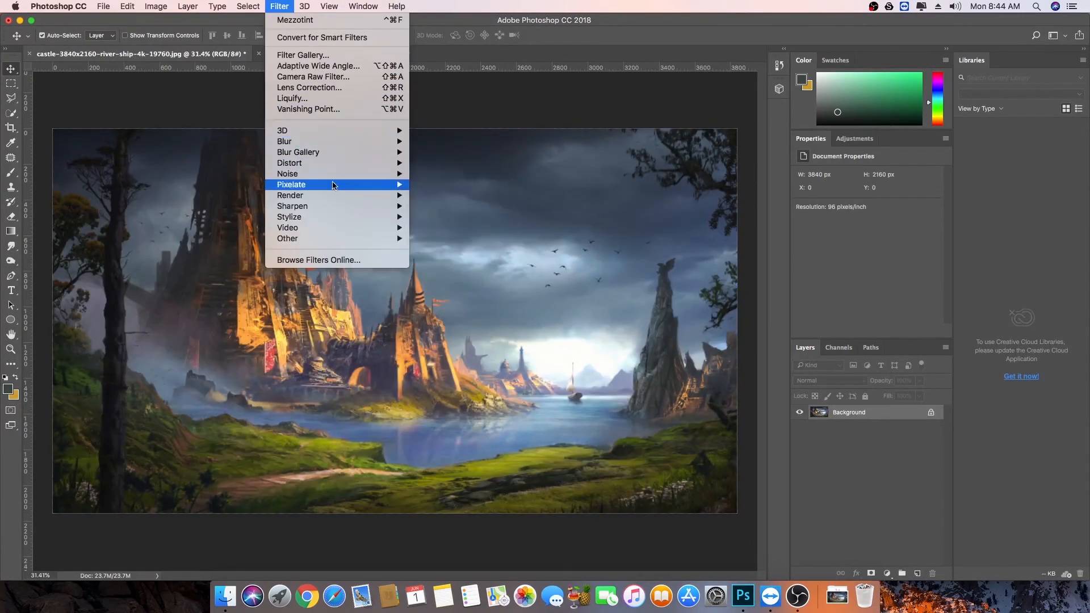
pyautogui.moveTo(335, 186)
pyautogui.click(445, 240)
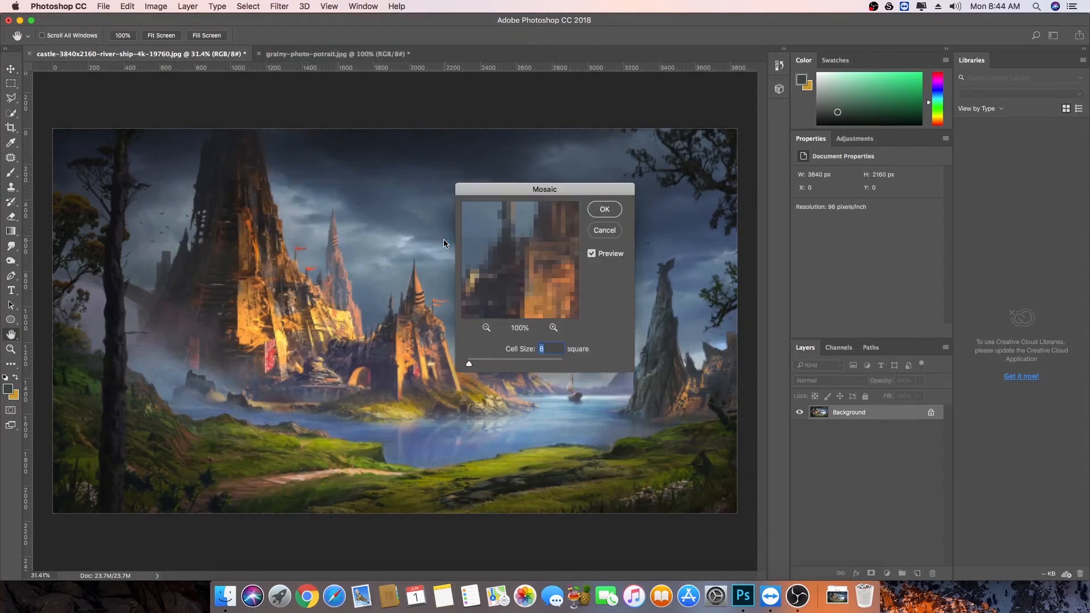
pyautogui.moveTo(518, 191); pyautogui.dragTo(531, 191)
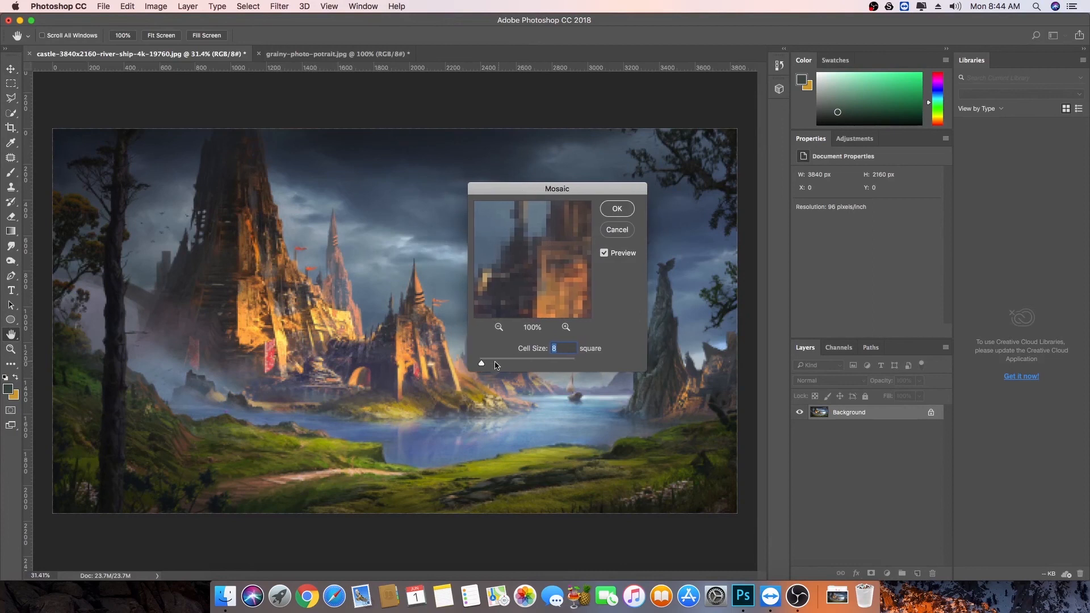
pyautogui.moveTo(497, 364); pyautogui.dragTo(487, 364)
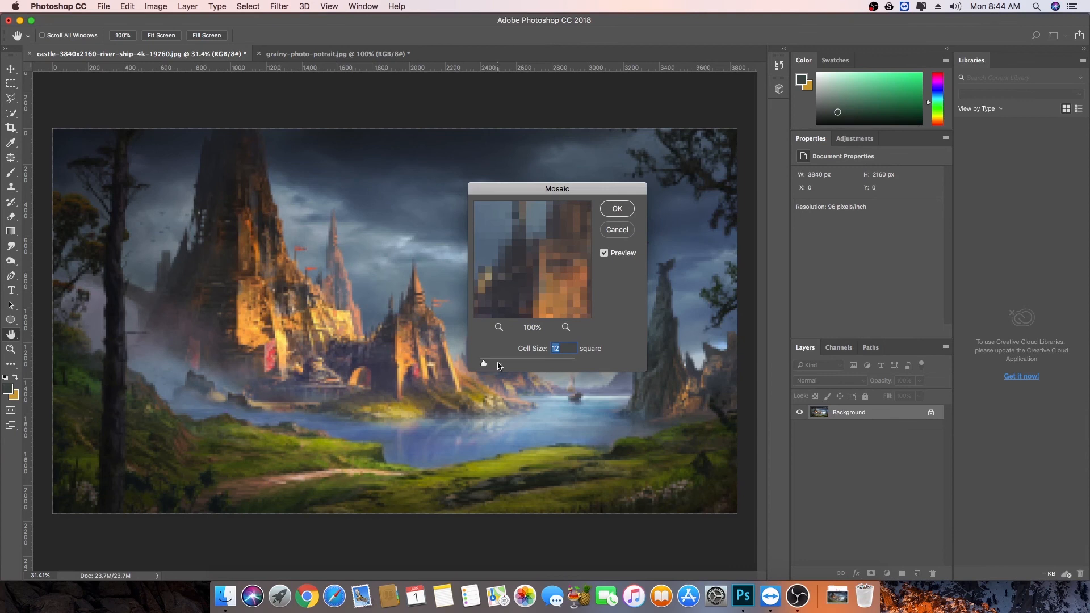
pyautogui.moveTo(498, 364); pyautogui.dragTo(487, 366)
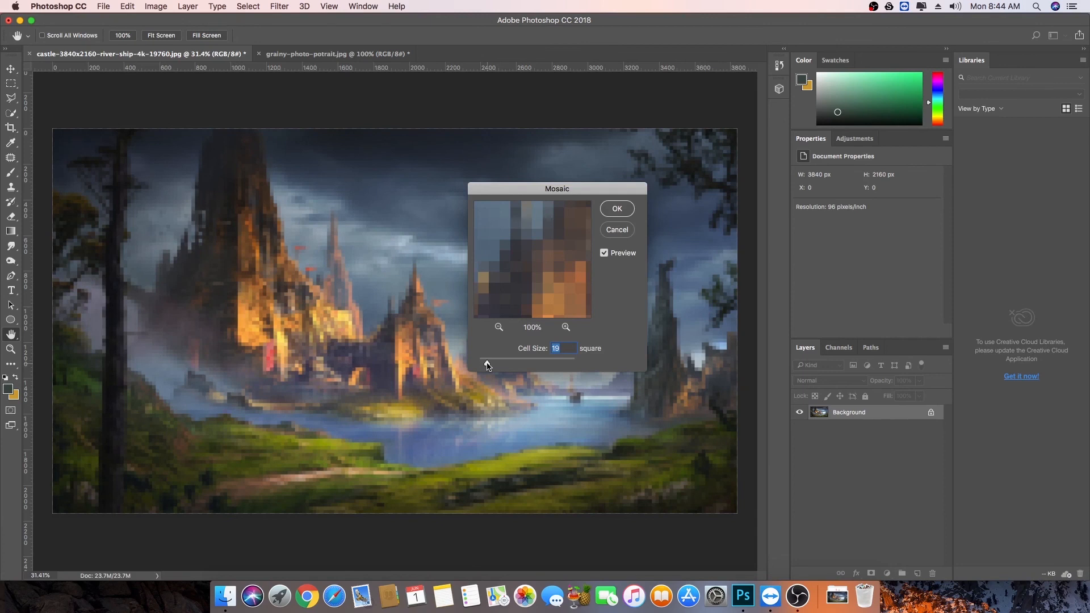
pyautogui.click(617, 231)
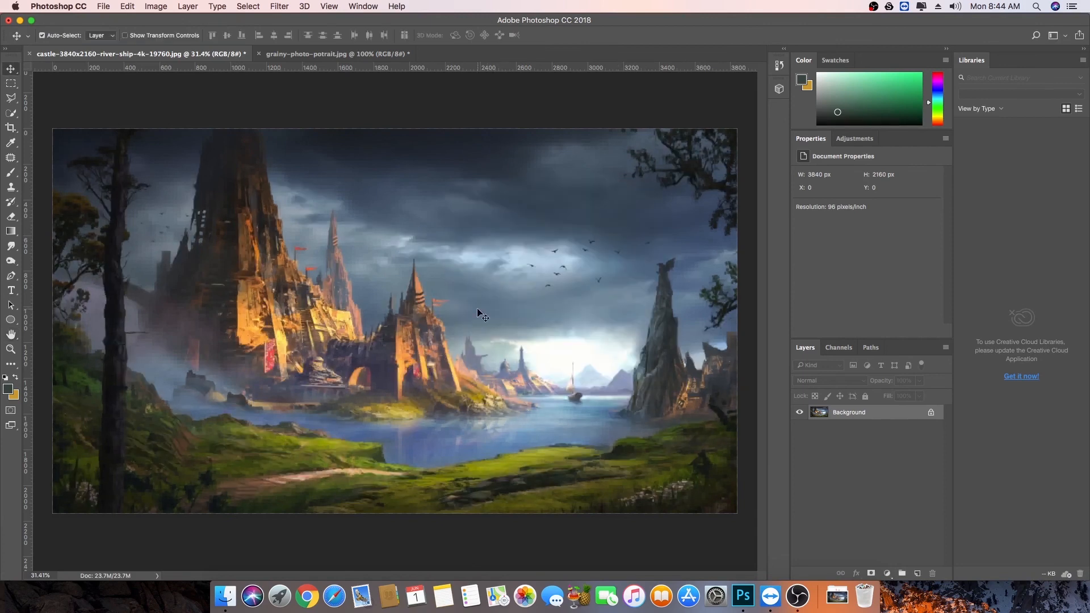
pyautogui.click(278, 6)
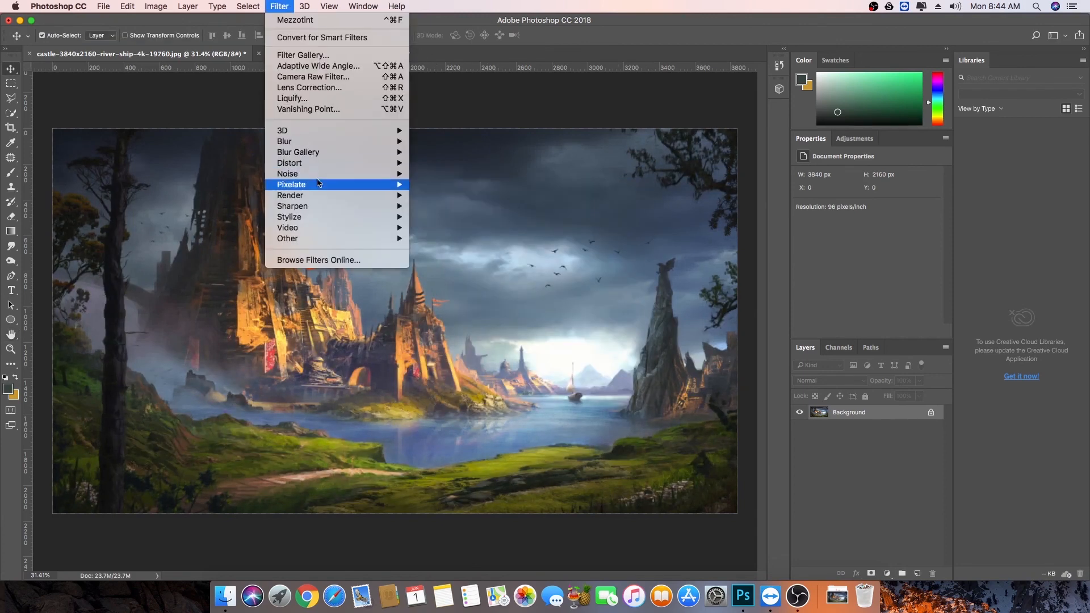
pyautogui.moveTo(374, 184)
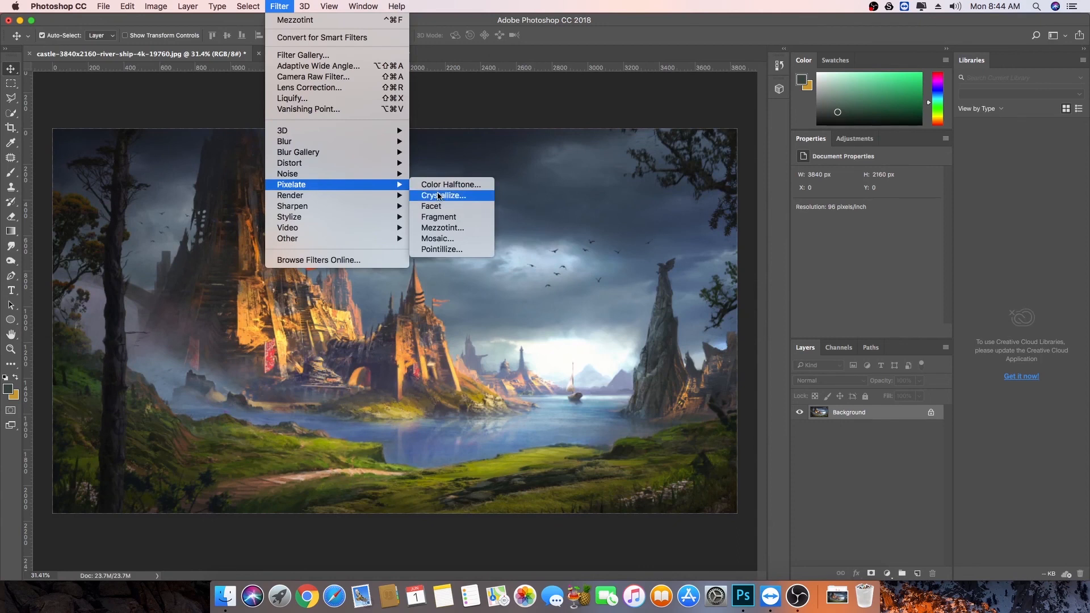
pyautogui.click(453, 240)
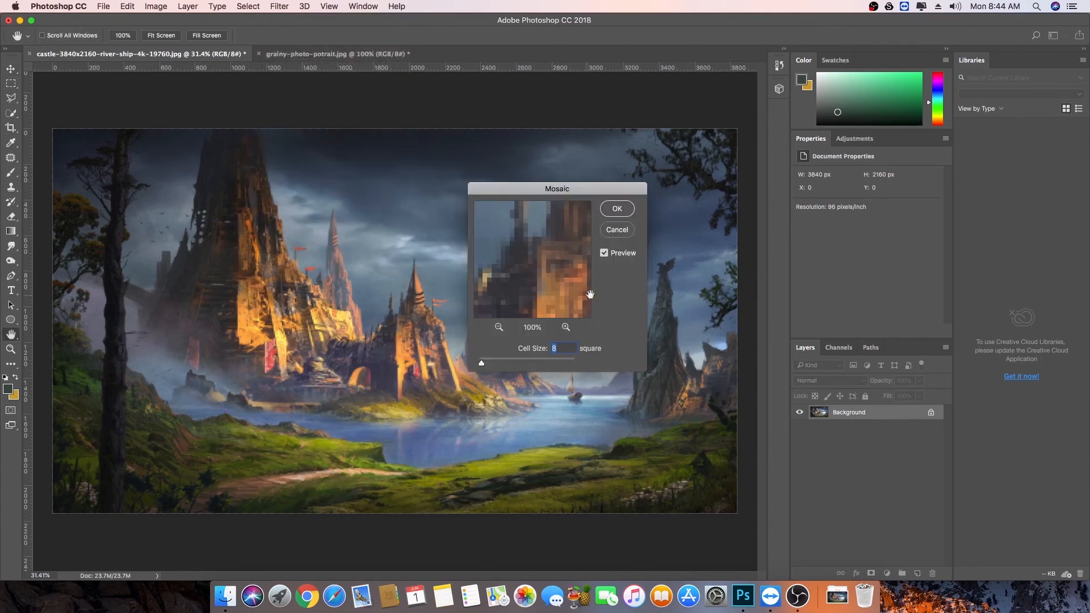
pyautogui.click(617, 230)
# Step: Apply the Pointillize filter to the castle image with a cell size of 58, checking it in a 25% preview, and undo it
pyautogui.click(279, 6)
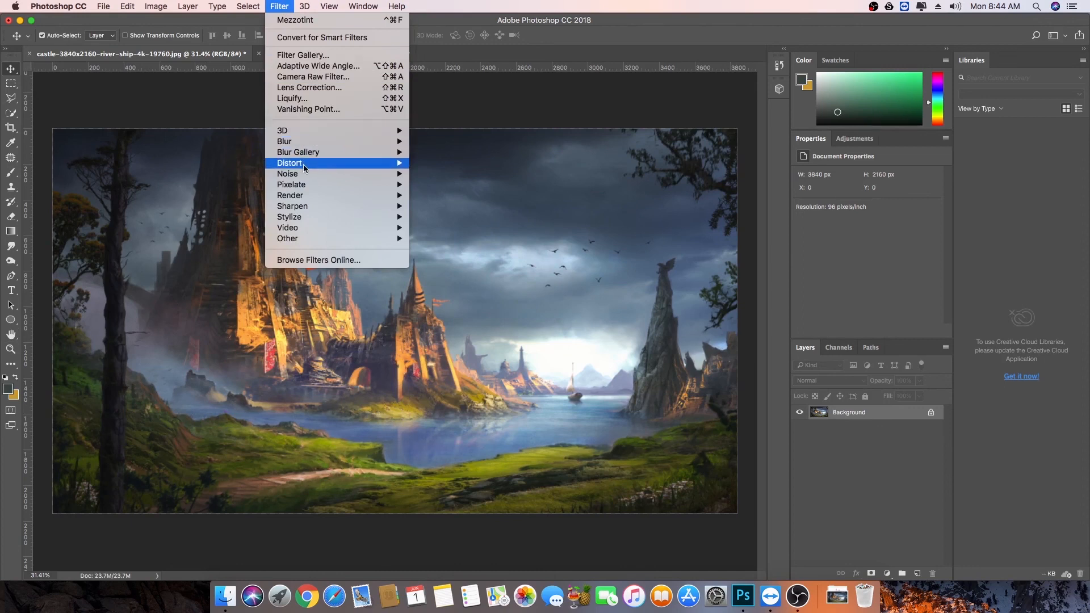
pyautogui.moveTo(305, 184)
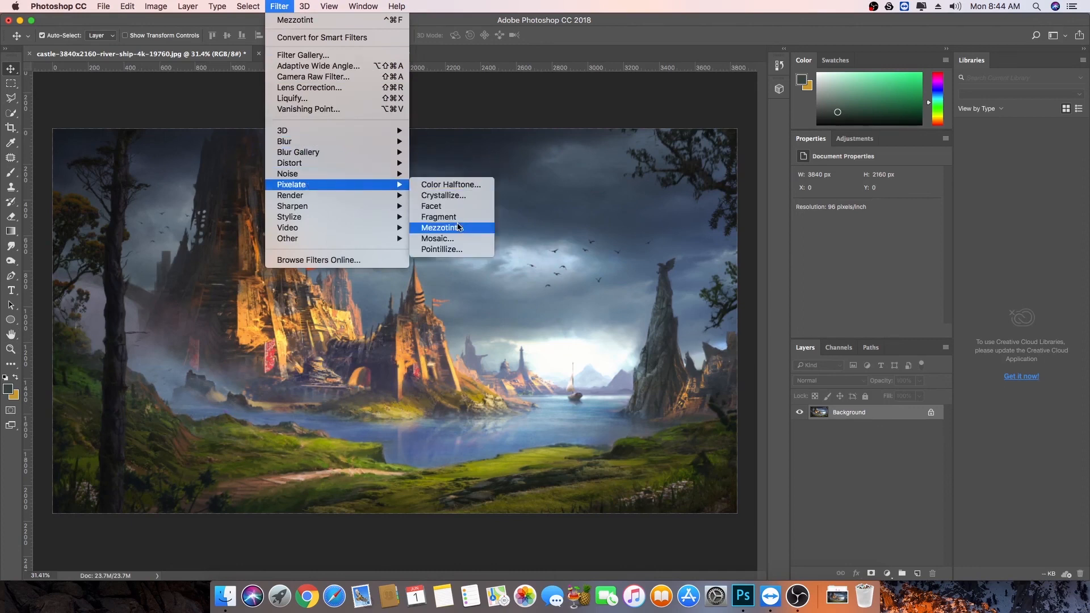
pyautogui.click(450, 253)
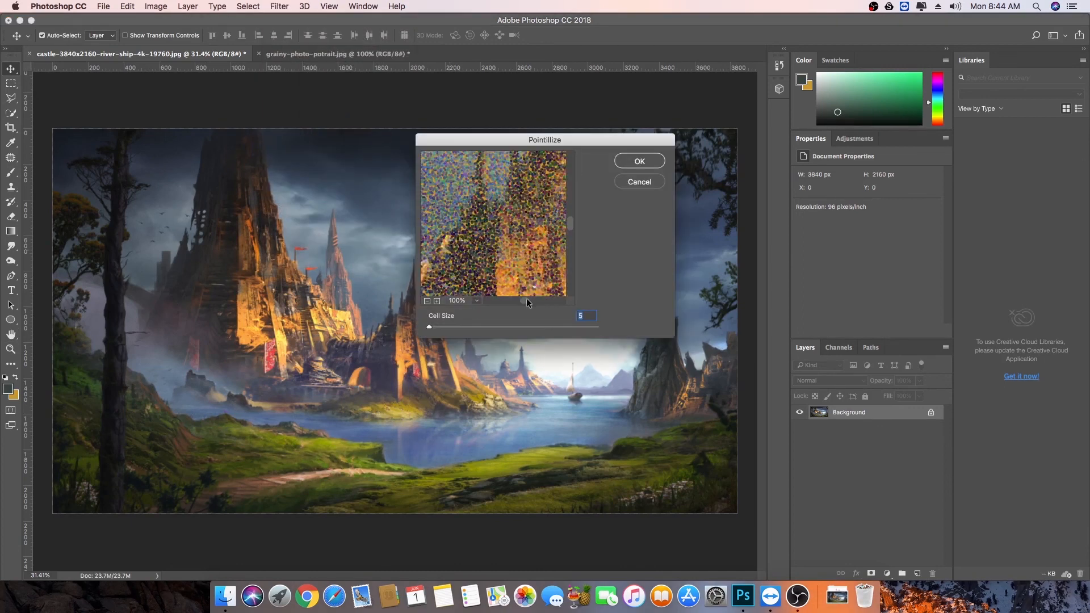
pyautogui.click(428, 301)
pyautogui.click(428, 302)
pyautogui.moveTo(430, 328); pyautogui.dragTo(459, 327)
pyautogui.moveTo(514, 299); pyautogui.dragTo(489, 299)
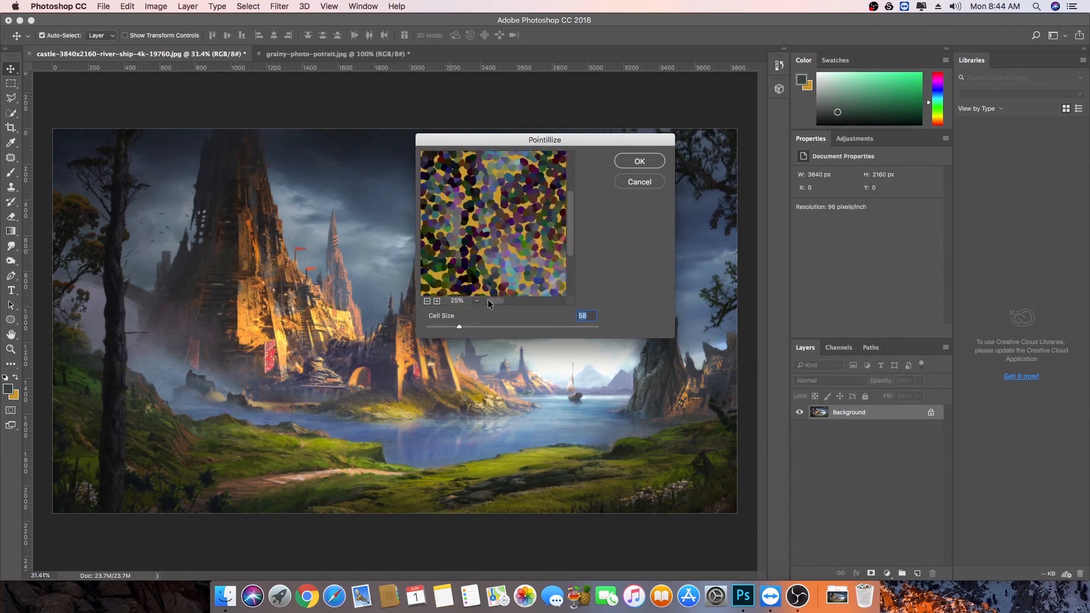
pyautogui.press('Return')
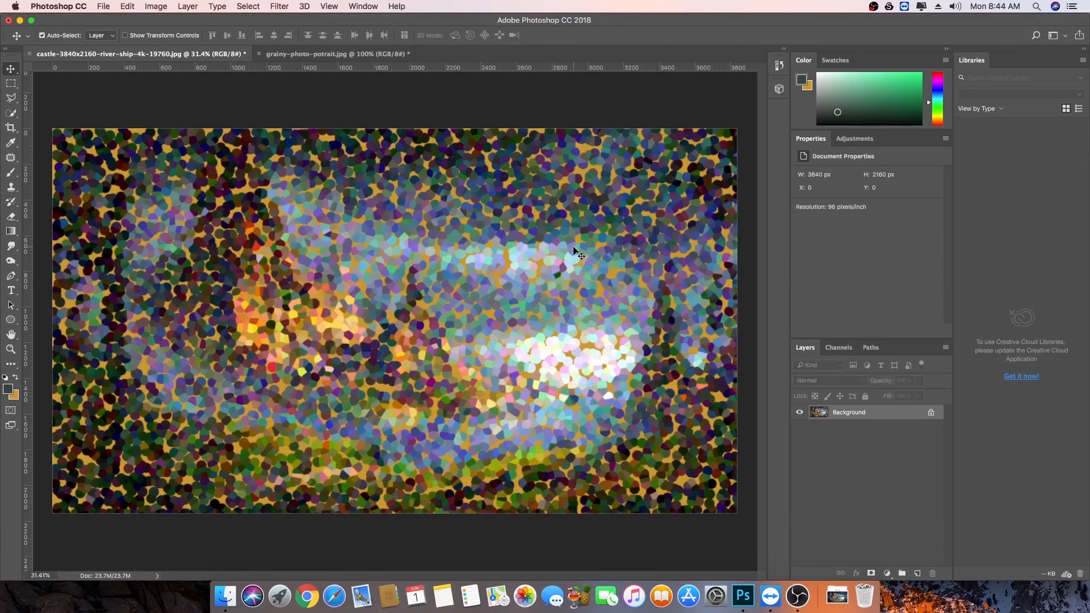
pyautogui.press('super+z')
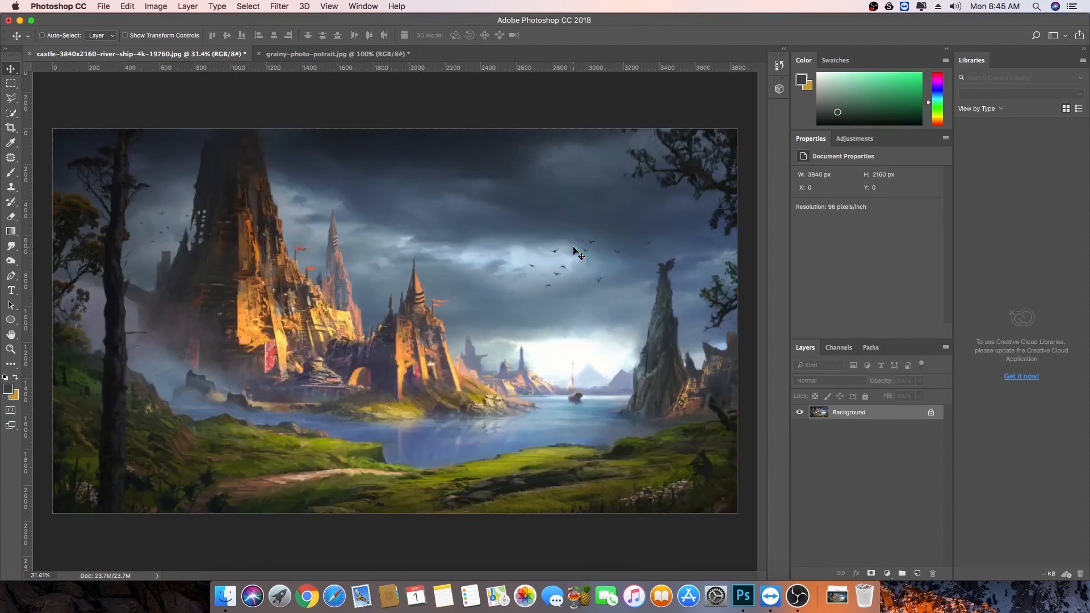
# Step: Bring up the Render group of filters for the castle image
pyautogui.click(292, 5)
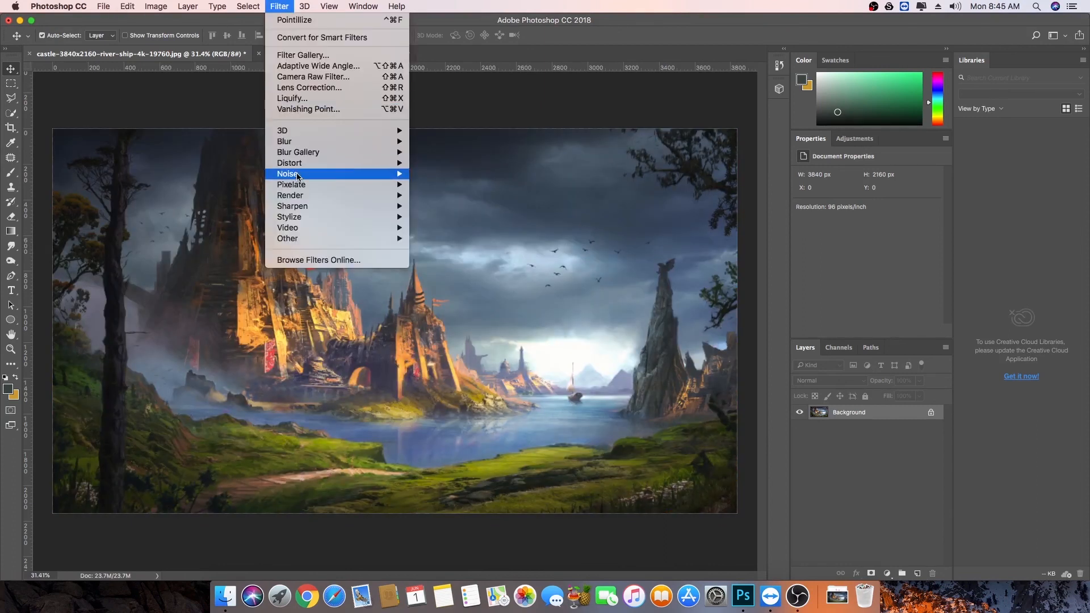
pyautogui.moveTo(306, 135)
pyautogui.moveTo(306, 197)
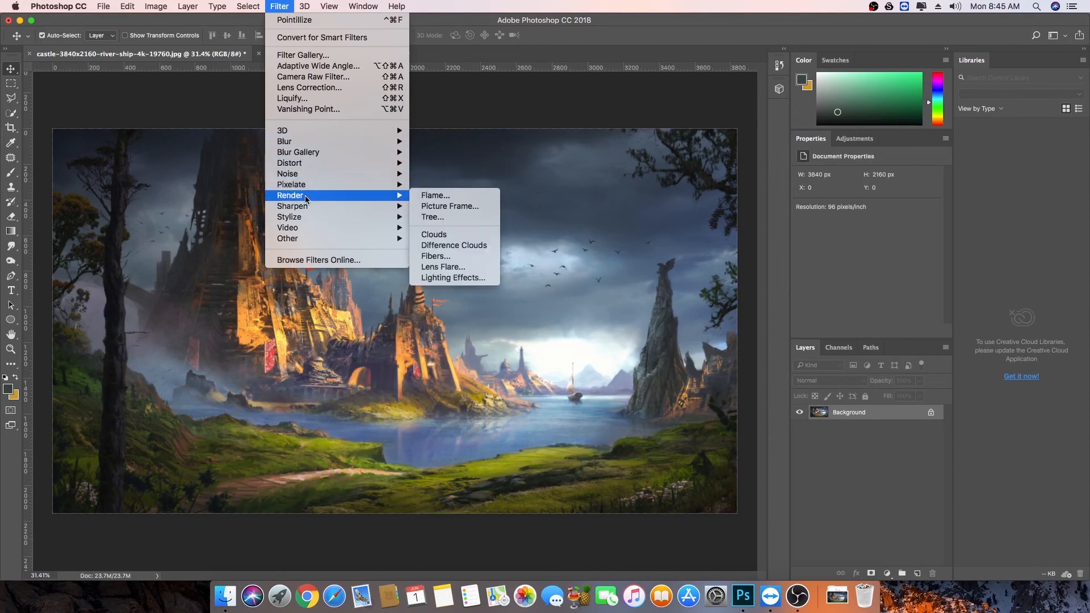